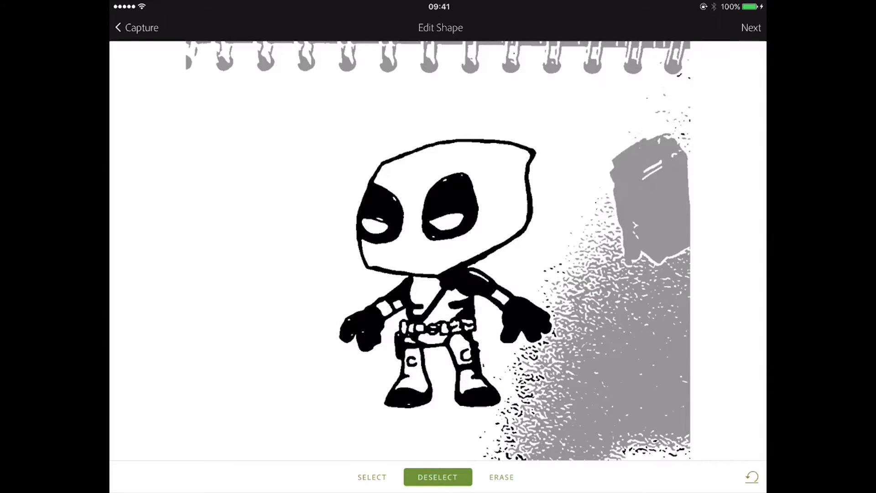
# Step: Deselect the shadow noise beside the figure and the stray speck next to its lower leg
pyautogui.moveTo(557, 372)
pyautogui.mouseDown()
pyautogui.moveTo(529, 365)
pyautogui.moveTo(527, 347)
pyautogui.moveTo(492, 451)
pyautogui.moveTo(638, 457)
pyautogui.moveTo(686, 445)
pyautogui.mouseUp()
pyautogui.moveTo(632, 199)
pyautogui.mouseDown()
pyautogui.moveTo(586, 221)
pyautogui.moveTo(593, 193)
pyautogui.mouseUp()
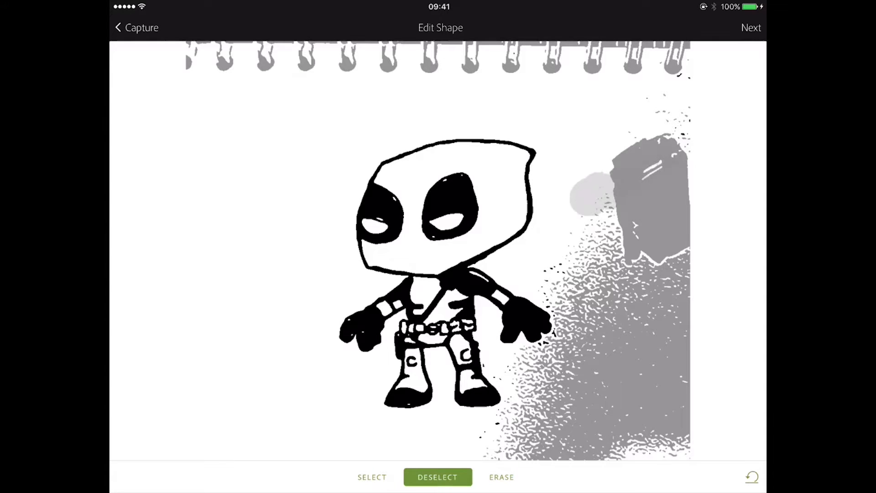
pyautogui.scroll(10, 554, 379)
pyautogui.moveTo(365, 328); pyautogui.dragTo(512, 172)
pyautogui.click(387, 194)
pyautogui.moveTo(423, 207); pyautogui.dragTo(428, 209)
pyautogui.moveTo(386, 186); pyautogui.dragTo(391, 194)
pyautogui.moveTo(350, 131); pyautogui.dragTo(355, 148)
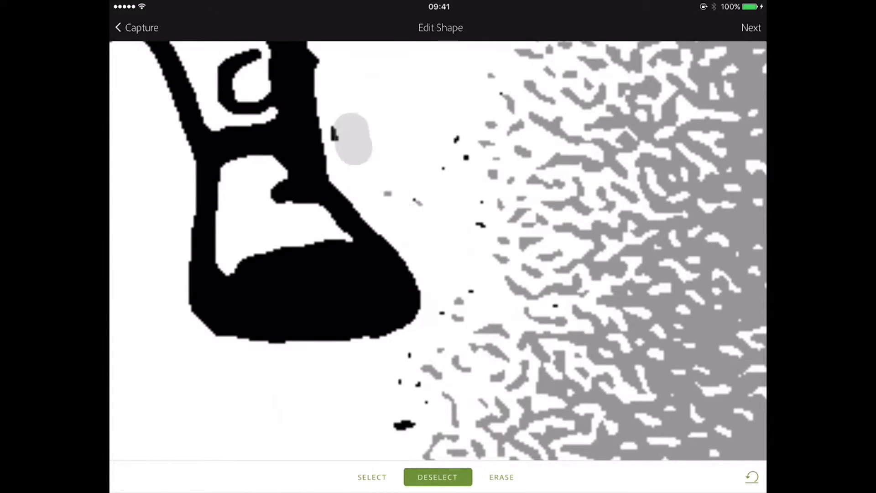
# Step: Deselect the remaining black specks between the figure's foot and the speckled shadow
pyautogui.moveTo(359, 112); pyautogui.dragTo(378, 103)
pyautogui.moveTo(448, 118); pyautogui.dragTo(468, 140)
pyautogui.moveTo(499, 129); pyautogui.dragTo(453, 190)
pyautogui.moveTo(513, 191)
pyautogui.mouseDown()
pyautogui.moveTo(486, 235)
pyautogui.moveTo(505, 257)
pyautogui.mouseUp()
pyautogui.moveTo(496, 356)
pyautogui.mouseDown()
pyautogui.moveTo(439, 400)
pyautogui.moveTo(627, 379)
pyautogui.mouseUp()
pyautogui.scroll(-1, 644, 279)
pyautogui.scroll(-5, 583, 319)
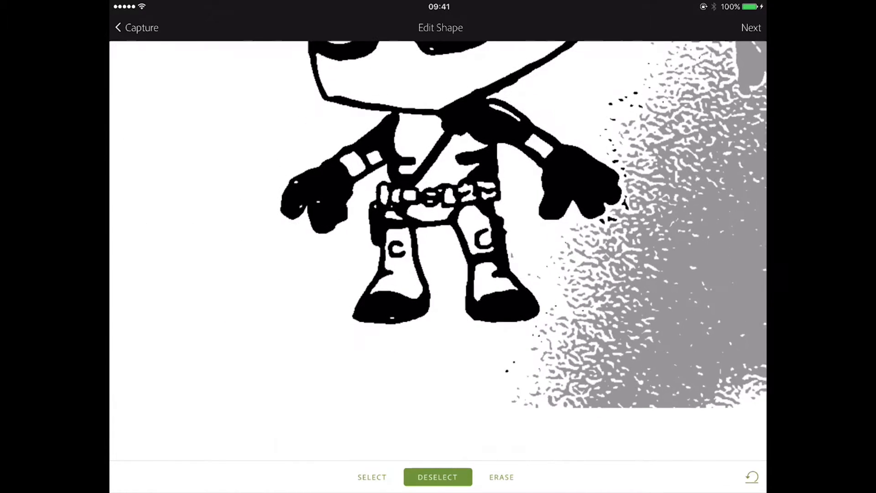
# Step: Deselect the black specks above the glove that is next to the shadow
pyautogui.scroll(3, 551, 182)
pyautogui.scroll(4, 639, 137)
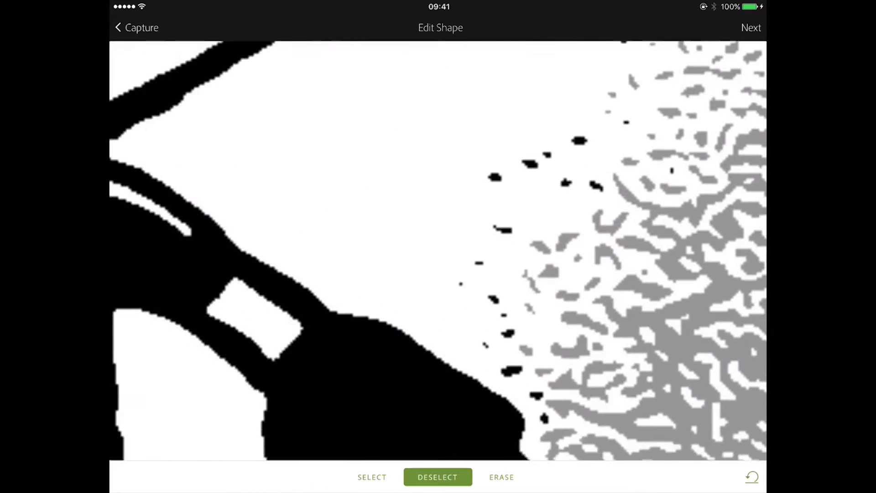
pyautogui.moveTo(550, 190); pyautogui.dragTo(622, 162)
pyautogui.moveTo(565, 154); pyautogui.dragTo(599, 138)
pyautogui.moveTo(482, 189); pyautogui.dragTo(527, 160)
pyautogui.moveTo(486, 231); pyautogui.dragTo(546, 211)
pyautogui.moveTo(510, 275)
pyautogui.mouseDown()
pyautogui.moveTo(546, 257)
pyautogui.moveTo(567, 372)
pyautogui.moveTo(584, 401)
pyautogui.mouseUp()
pyautogui.moveTo(535, 316)
pyautogui.mouseDown()
pyautogui.moveTo(567, 214)
pyautogui.moveTo(592, 177)
pyautogui.mouseUp()
pyautogui.moveTo(498, 196); pyautogui.dragTo(634, 110)
pyautogui.scroll(-5, 438, 251)
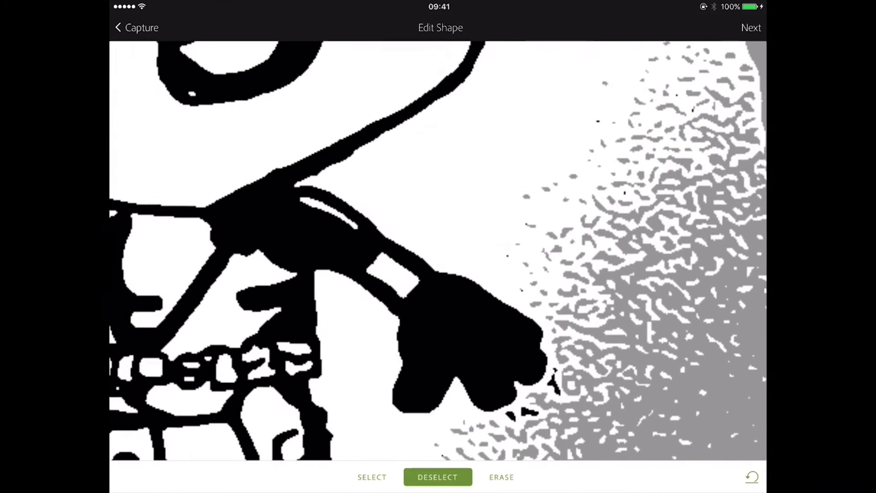
# Step: Deselect the leftover black marks around the fingertips of the glove next to the shadow
pyautogui.moveTo(611, 251); pyautogui.dragTo(689, 242)
pyautogui.moveTo(604, 396)
pyautogui.mouseDown()
pyautogui.moveTo(544, 425)
pyautogui.moveTo(564, 390)
pyautogui.moveTo(523, 428)
pyautogui.moveTo(569, 403)
pyautogui.moveTo(566, 368)
pyautogui.mouseUp()
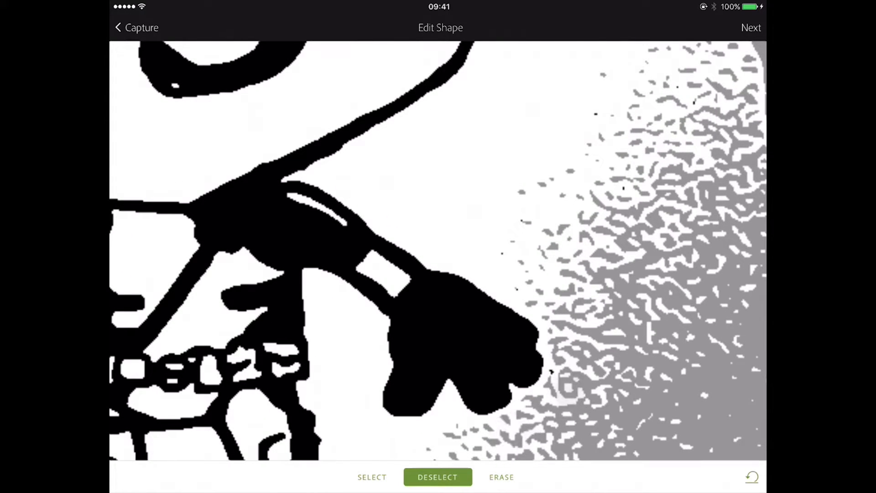
pyautogui.scroll(-4, 438, 251)
pyautogui.moveTo(597, 264); pyautogui.dragTo(568, 305)
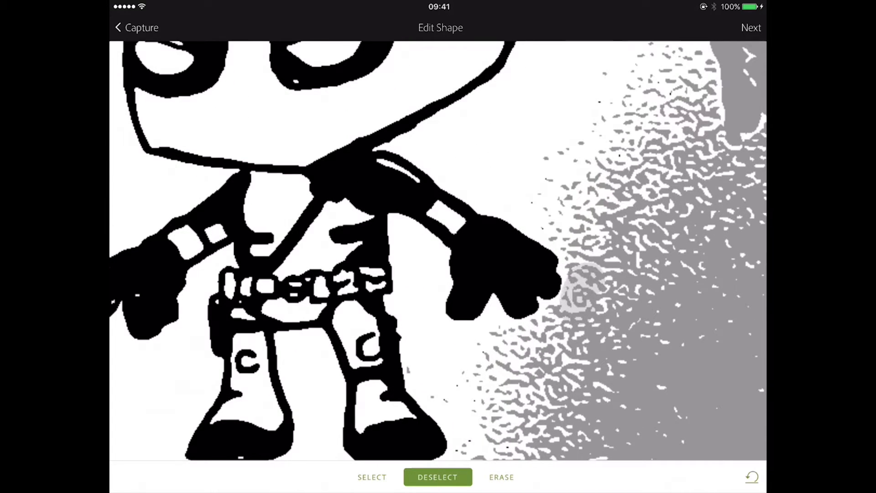
pyautogui.scroll(-2, 438, 251)
pyautogui.scroll(-5, 438, 251)
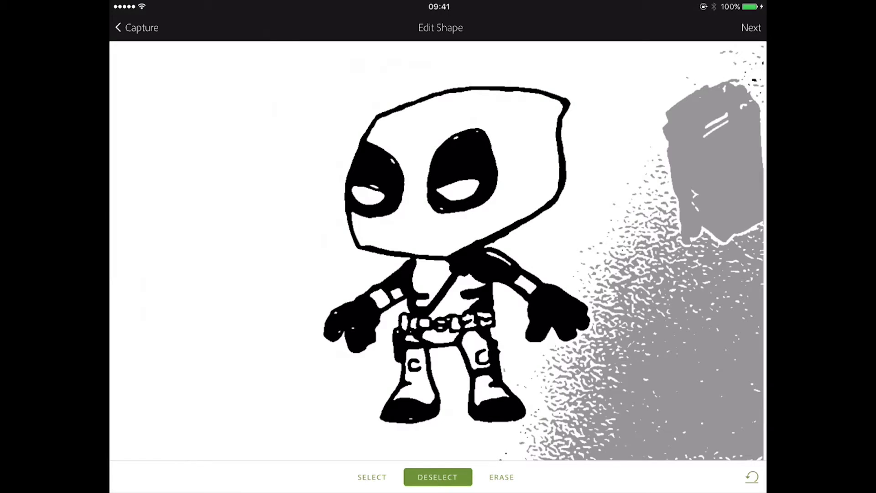
# Step: Name the cleaned-up shape Dead pool and save it to the Blog Demo library
pyautogui.click(751, 27)
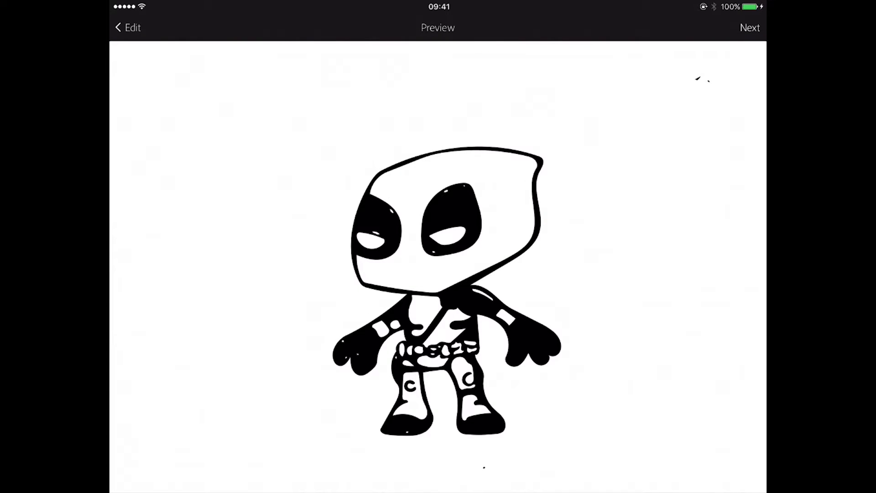
pyautogui.click(749, 27)
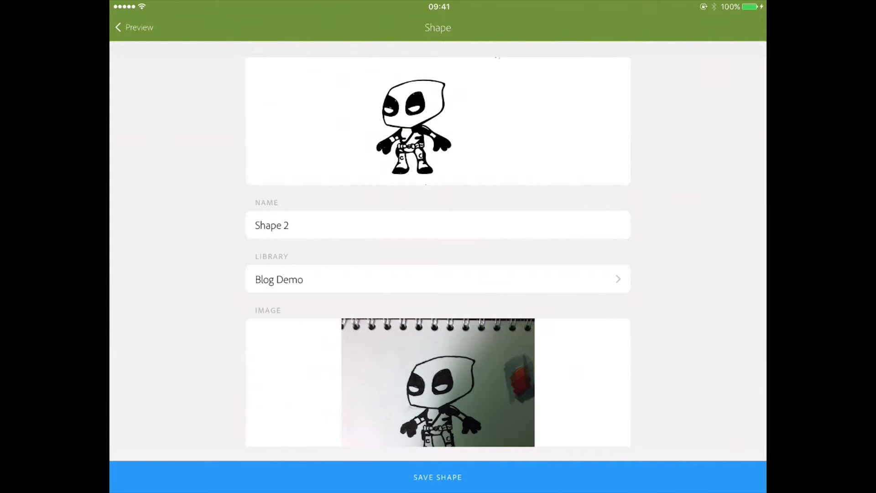
pyautogui.click(292, 224)
pyautogui.click(735, 462)
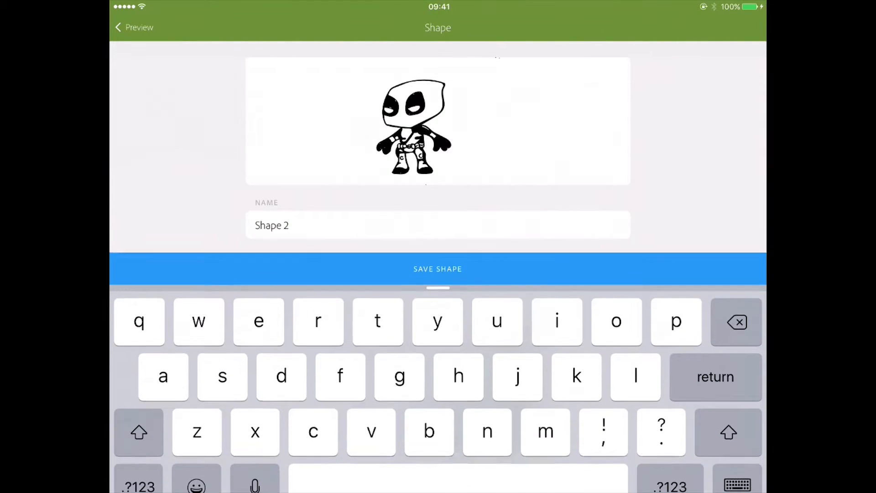
pyautogui.click(438, 225)
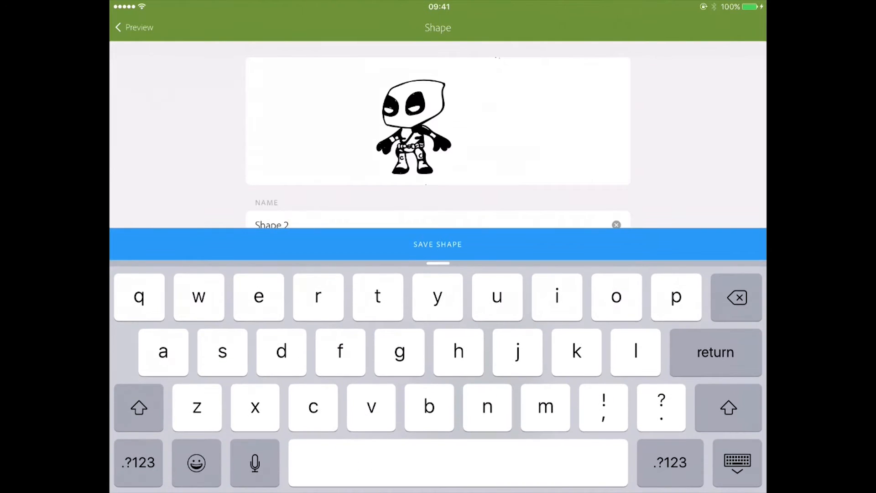
pyautogui.click(616, 224)
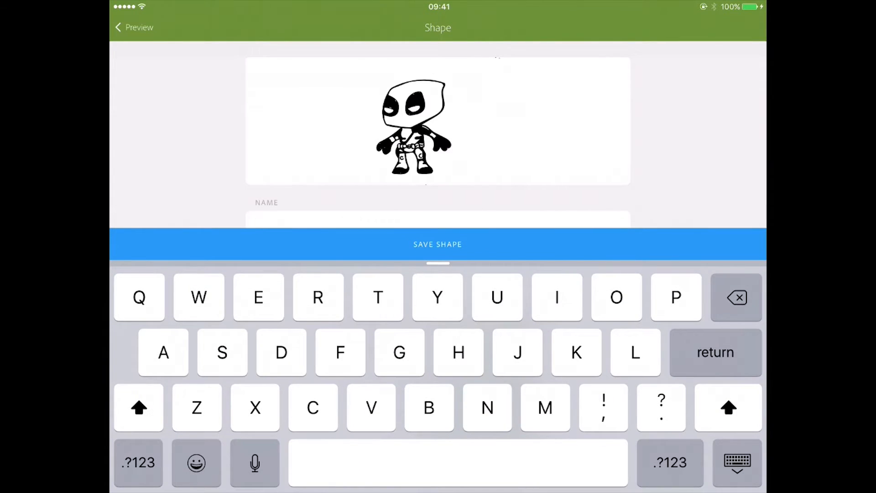
pyautogui.write('Deadpoo')
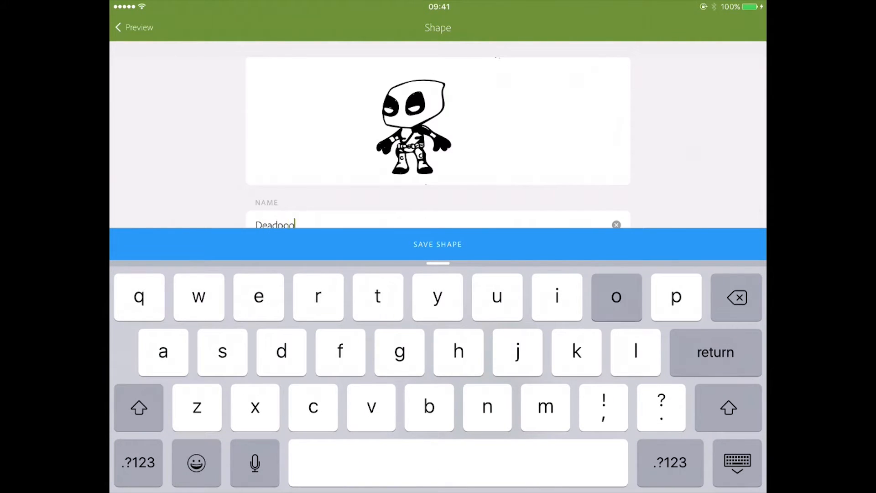
pyautogui.write('l')
pyautogui.click(737, 462)
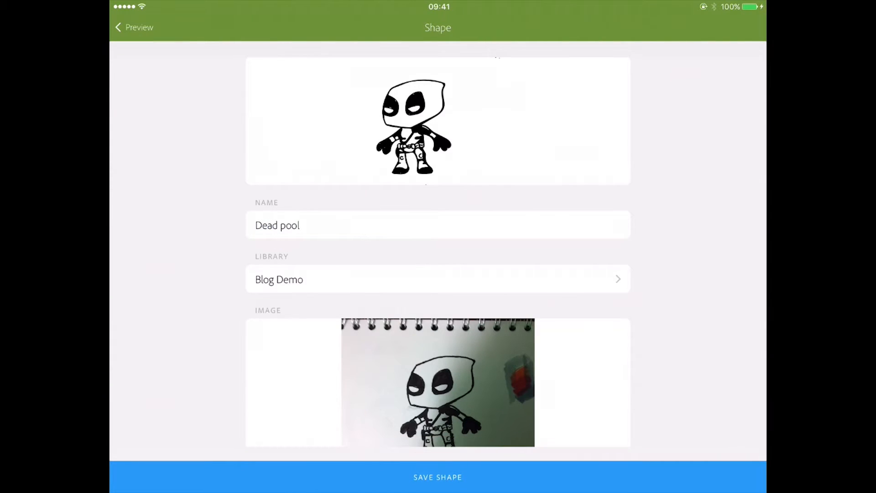
pyautogui.click(438, 477)
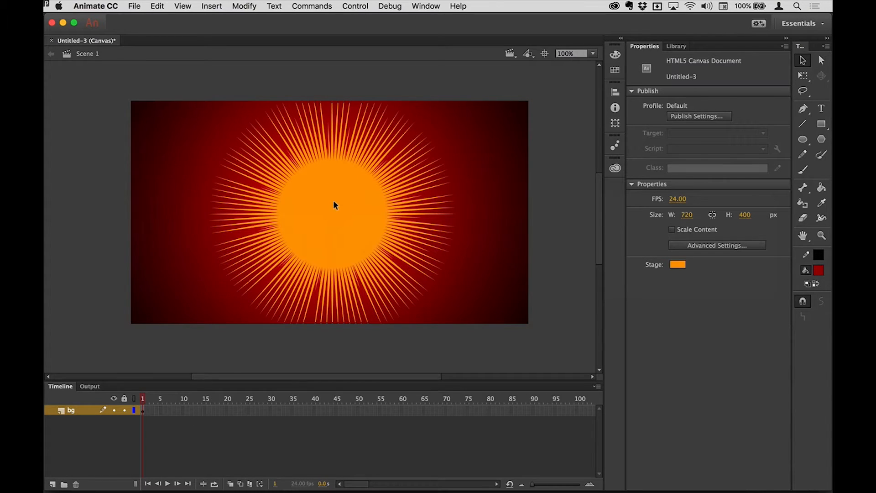
# Step: In Animate CC, change the stage color to golden yellow, and lock and hide the bg layer
pyautogui.click(677, 265)
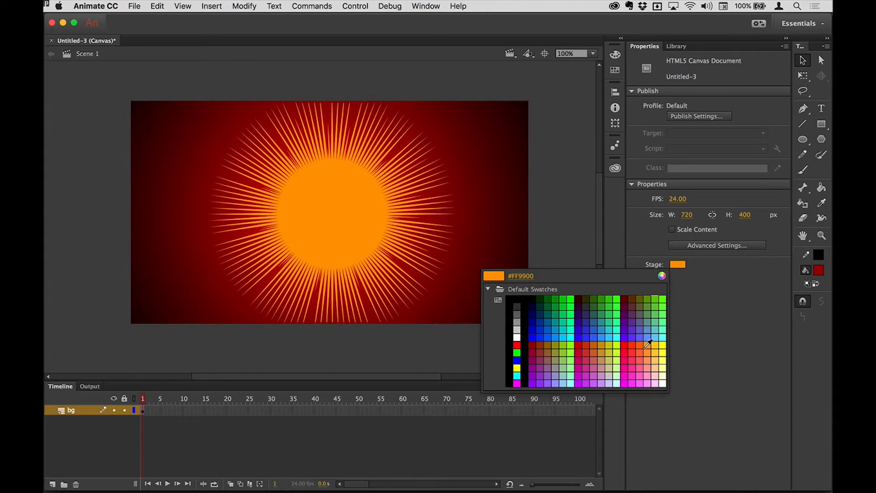
pyautogui.click(654, 343)
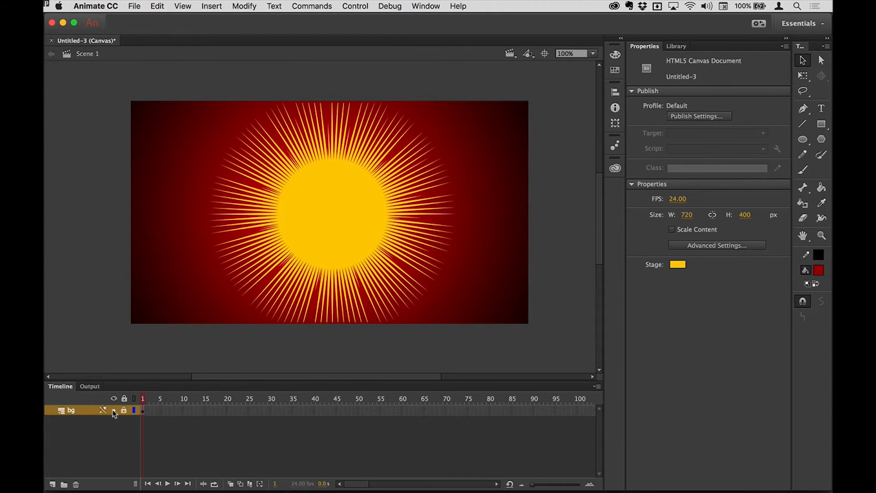
pyautogui.click(113, 411)
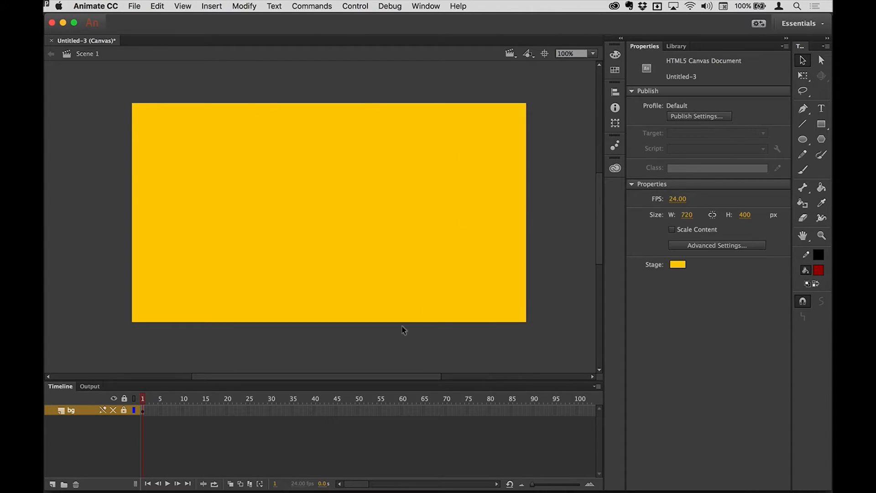
# Step: Create a new movie clip symbol named Deadpool
pyautogui.click(157, 6)
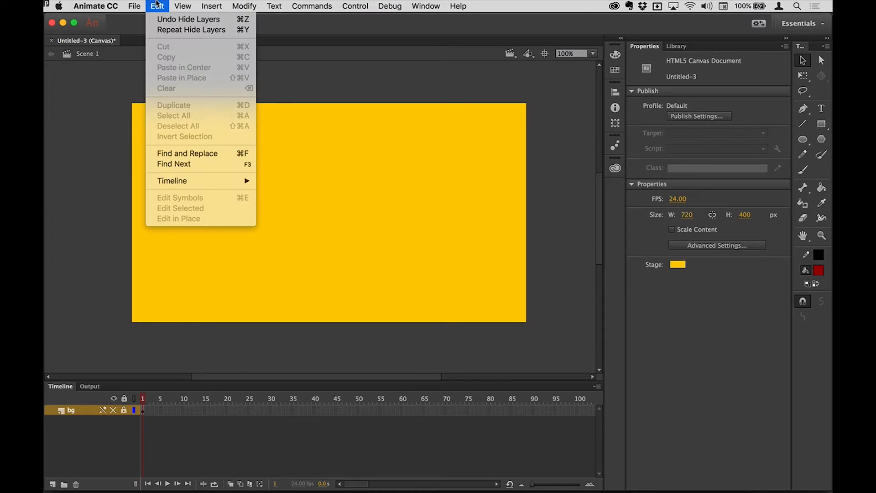
pyautogui.moveTo(213, 4)
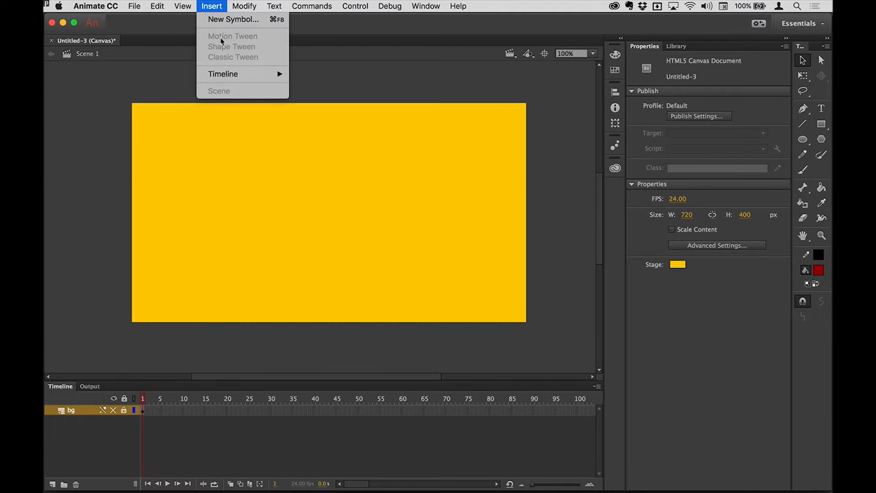
pyautogui.click(230, 20)
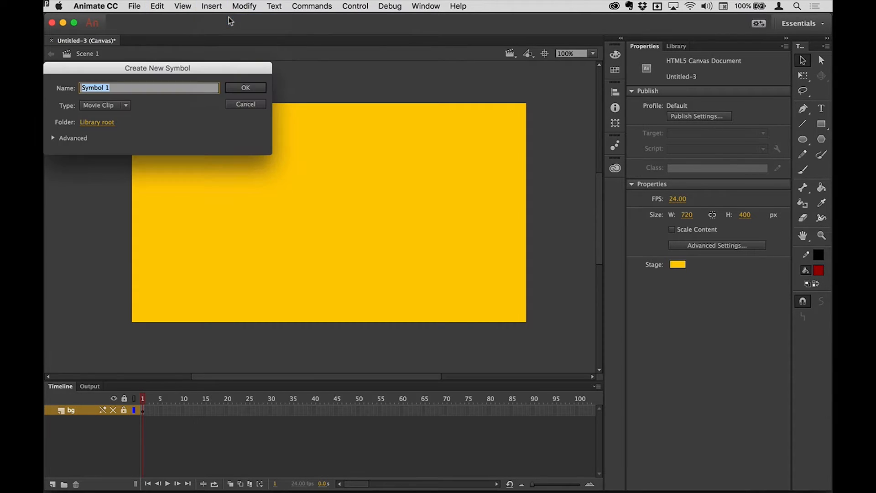
pyautogui.write('Deadpool')
pyautogui.press('Return')
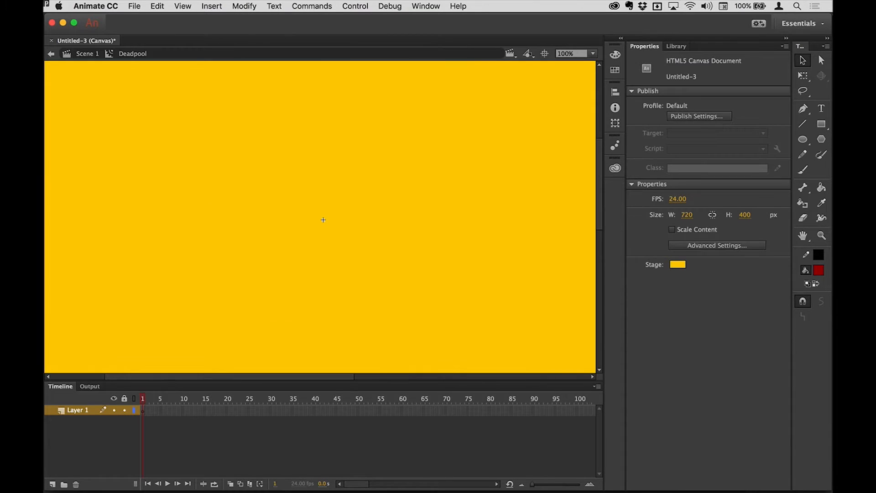
# Step: Import the Dead pool graphic from the Blog Demo CC library with all paths in the same layer and frame
pyautogui.click(615, 168)
pyautogui.moveTo(508, 299); pyautogui.dragTo(262, 186)
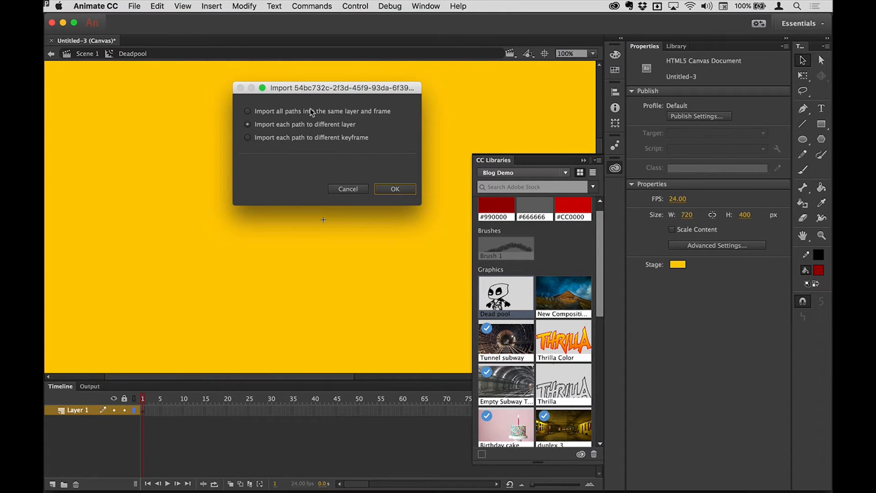
pyautogui.click(294, 114)
pyautogui.click(395, 189)
pyautogui.click(615, 169)
pyautogui.press('super+3')
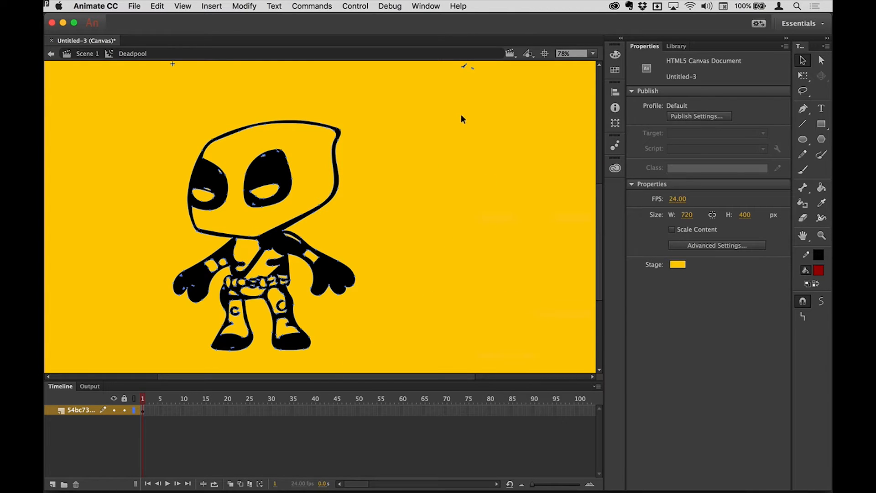
# Step: Delete the stray specks beside the figure's head and below its feet
pyautogui.click(425, 93)
pyautogui.moveTo(435, 90); pyautogui.dragTo(515, 51)
pyautogui.press('Delete')
pyautogui.scroll(-5, 428, 120)
pyautogui.hscroll(-2, 401, 203)
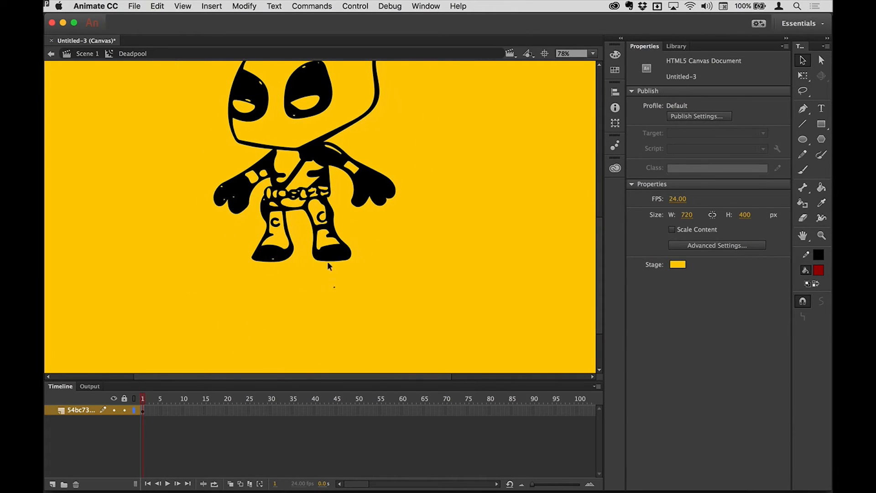
pyautogui.moveTo(314, 274); pyautogui.dragTo(372, 318)
pyautogui.press('Delete')
pyautogui.moveTo(400, 270); pyautogui.dragTo(392, 327)
# Step: Select the whole figure and break the drawing object apart into an editable shape
pyautogui.press('super+minus')
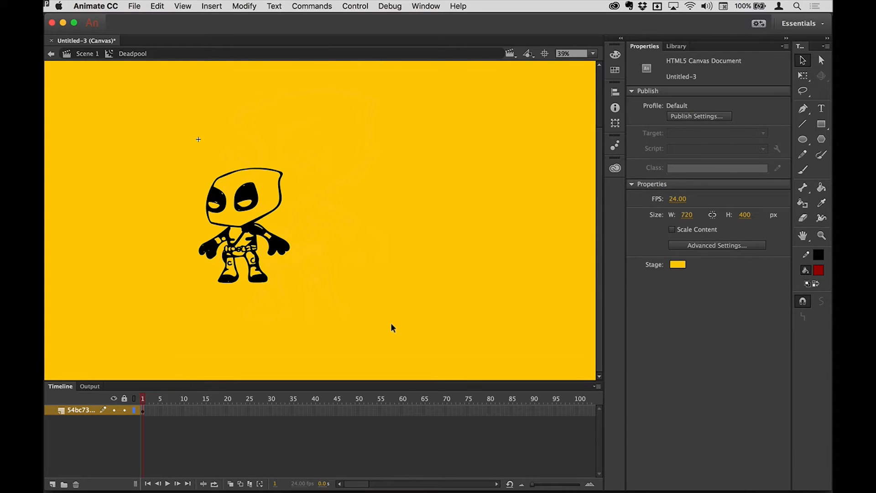
pyautogui.press('super+a')
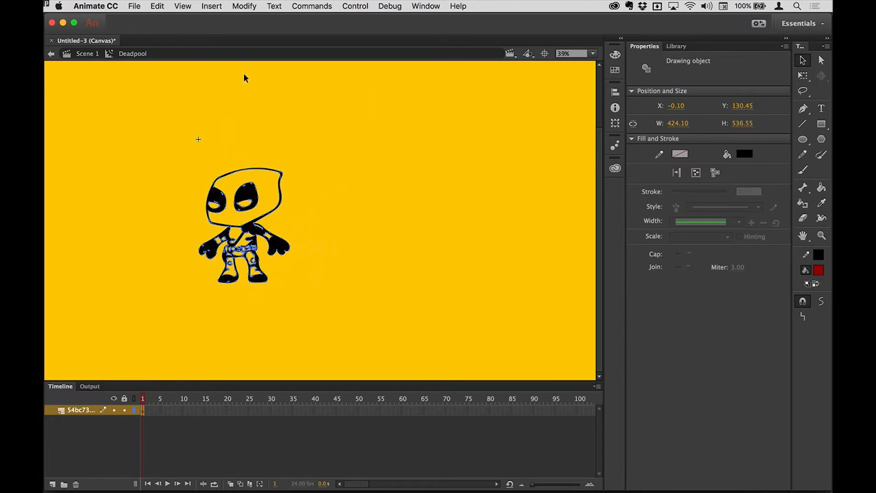
pyautogui.click(244, 6)
pyautogui.click(253, 56)
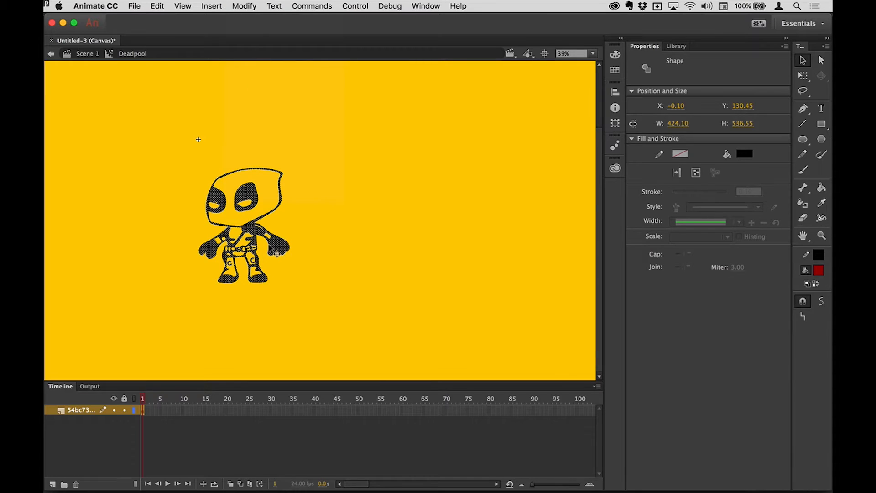
# Step: Move the figure so its feet rest on the symbol's registration point, at about X -209, Y -533
pyautogui.moveTo(274, 250); pyautogui.dragTo(232, 110)
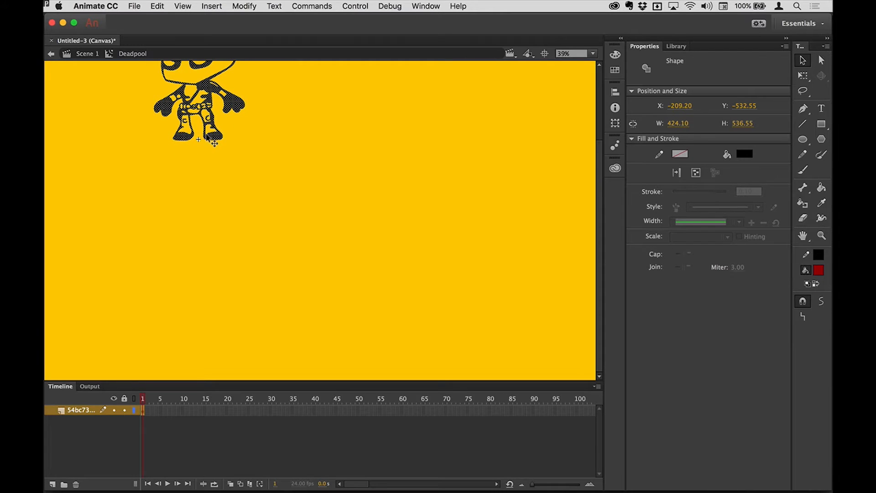
pyautogui.press('super+3')
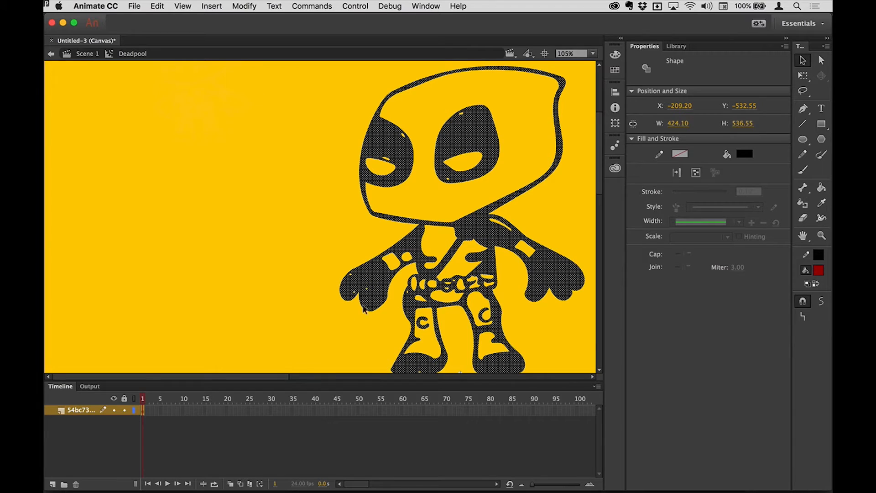
pyautogui.click(196, 229)
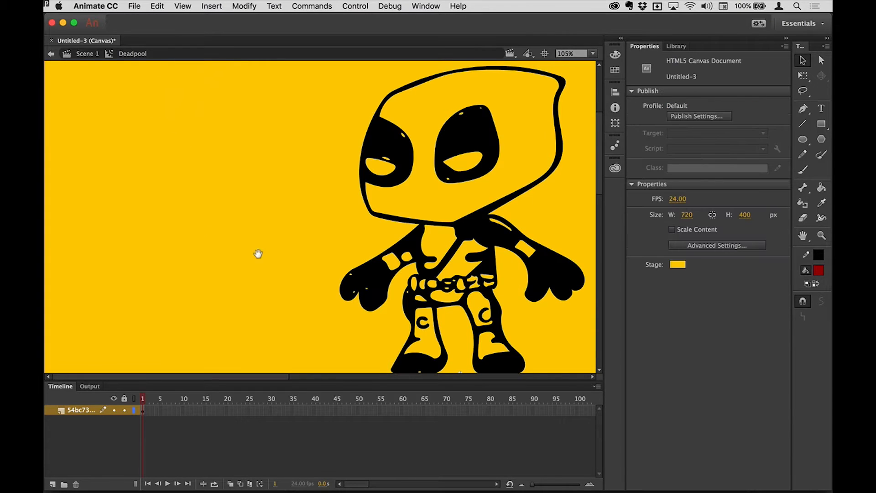
# Step: Reshape the glove's outline by pulling the curves of its two fingertips outward
pyautogui.moveTo(258, 253); pyautogui.dragTo(324, 252)
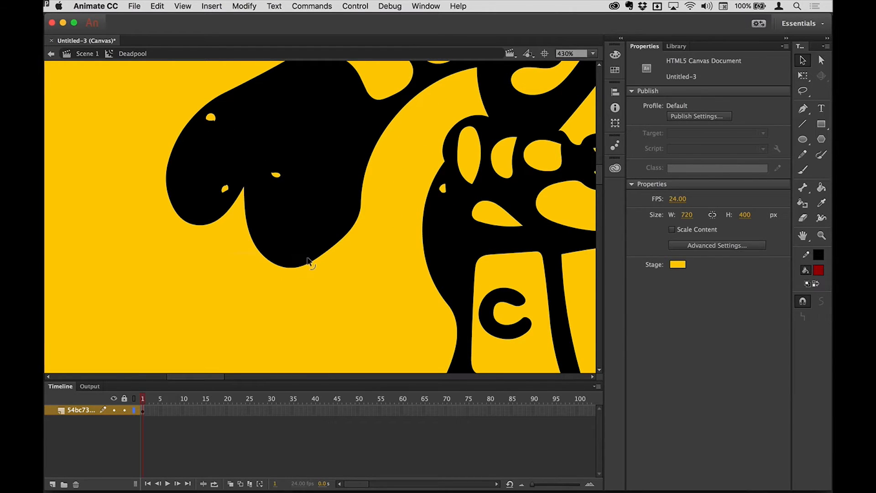
pyautogui.moveTo(308, 262); pyautogui.dragTo(308, 260)
pyautogui.moveTo(196, 224); pyautogui.dragTo(156, 192)
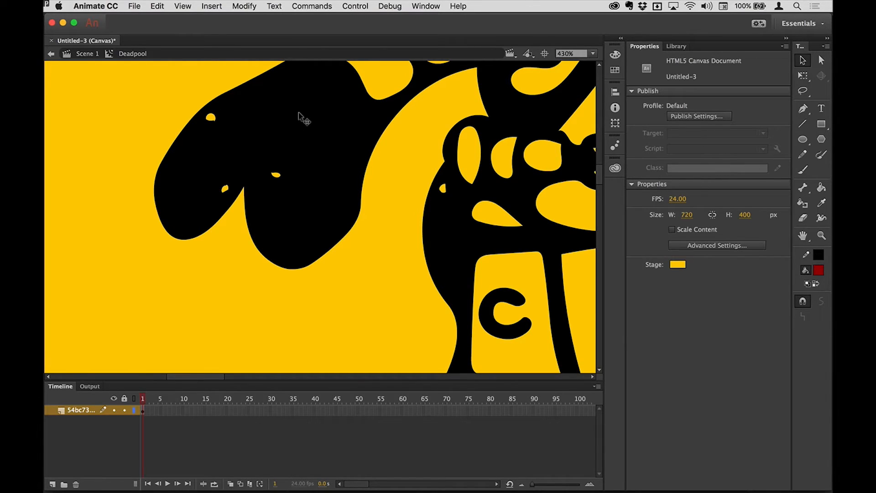
# Step: Set the Brush fill to the figure's black and paint over the stray specks in the left glove and beside the hip
pyautogui.press('b')
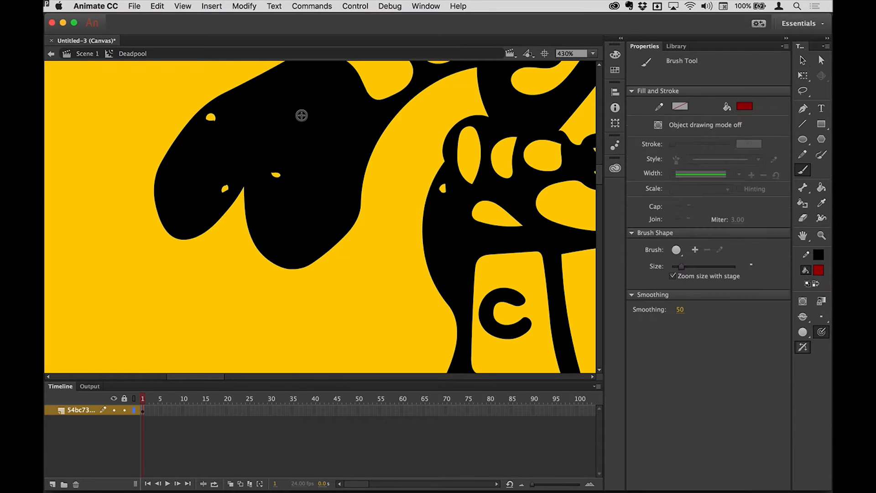
pyautogui.click(744, 107)
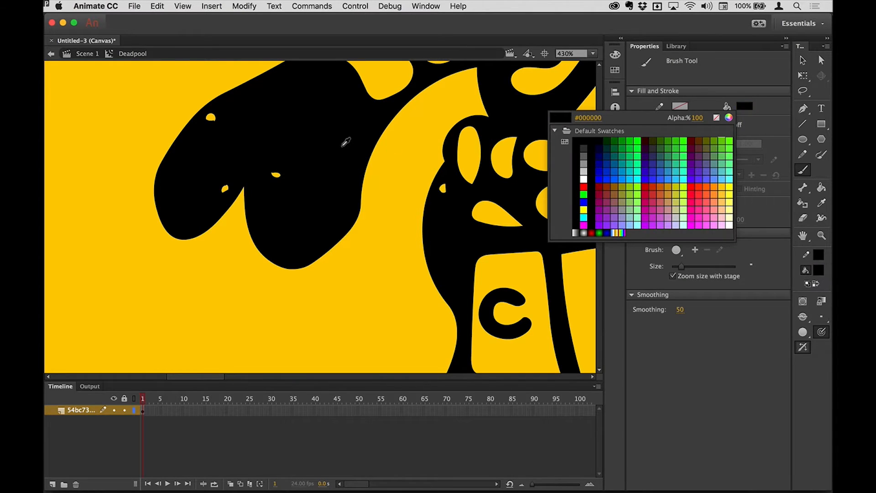
pyautogui.click(343, 140)
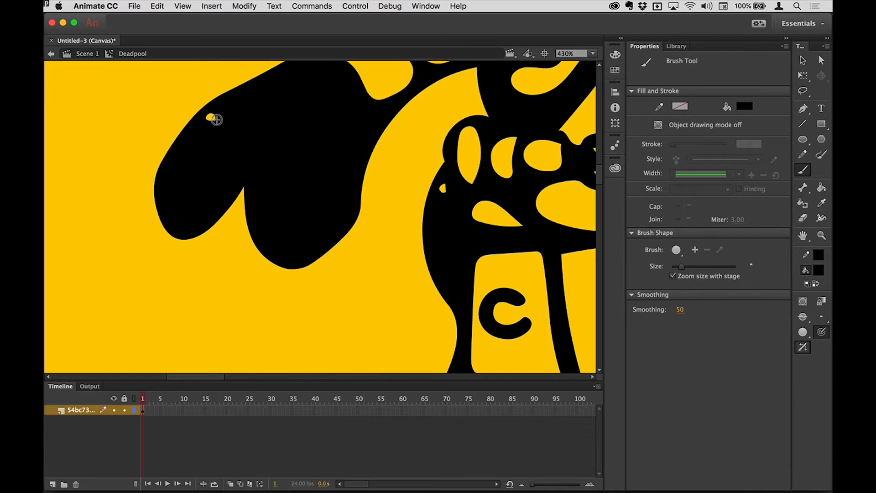
pyautogui.moveTo(215, 118); pyautogui.dragTo(206, 120)
pyautogui.moveTo(441, 189); pyautogui.dragTo(443, 192)
# Step: Erase a thin curved highlight into the black mask patch just above the left eye, running through the existing speck
pyautogui.moveTo(477, 221)
pyautogui.mouseDown()
pyautogui.moveTo(283, 280)
pyautogui.moveTo(228, 262)
pyautogui.mouseUp()
pyautogui.moveTo(267, 230); pyautogui.dragTo(205, 257)
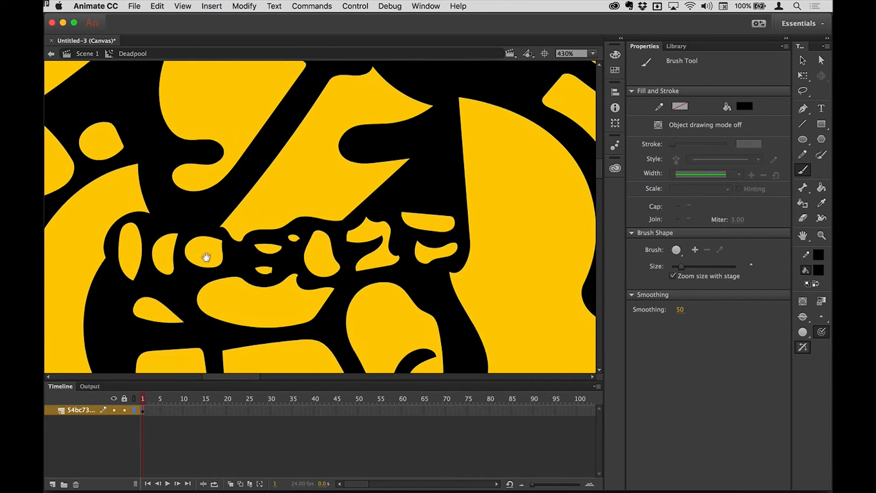
pyautogui.moveTo(322, 163); pyautogui.dragTo(405, 302)
pyautogui.moveTo(355, 150); pyautogui.dragTo(374, 308)
pyautogui.moveTo(290, 201); pyautogui.dragTo(319, 267)
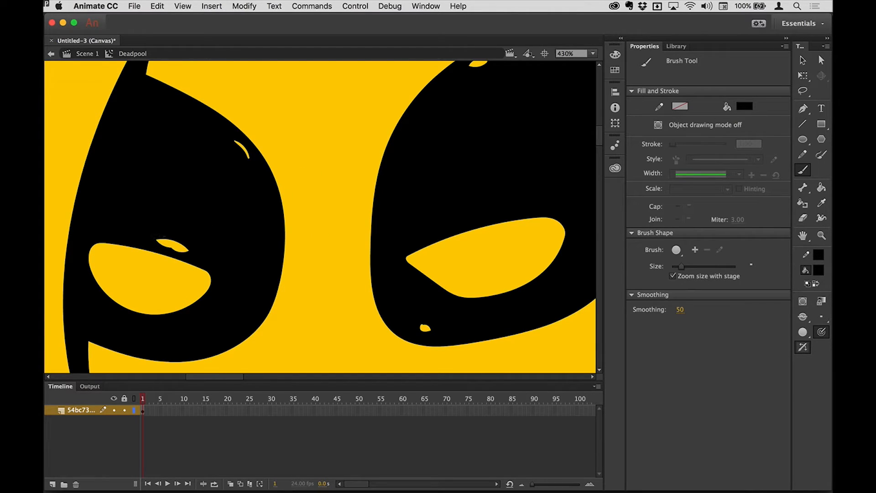
pyautogui.moveTo(163, 238); pyautogui.dragTo(154, 235)
pyautogui.press('e')
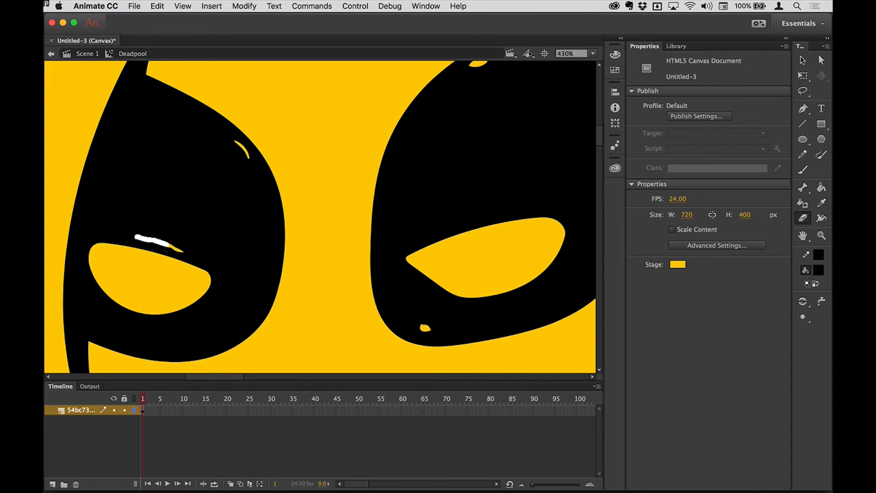
pyautogui.moveTo(183, 248); pyautogui.dragTo(221, 262)
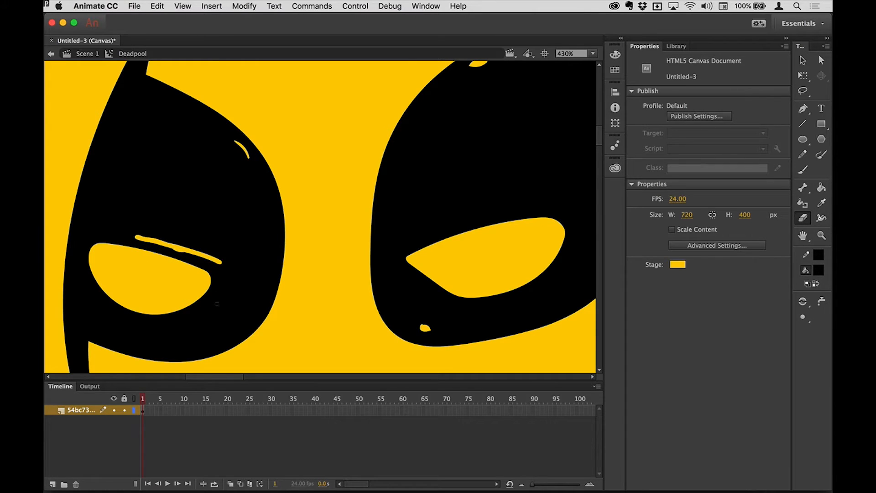
pyautogui.press('super+z')
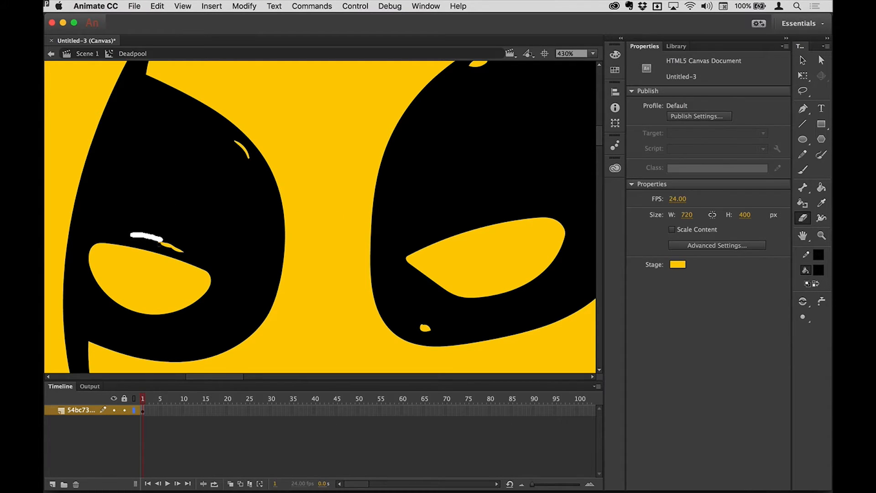
pyautogui.moveTo(159, 242); pyautogui.dragTo(204, 269)
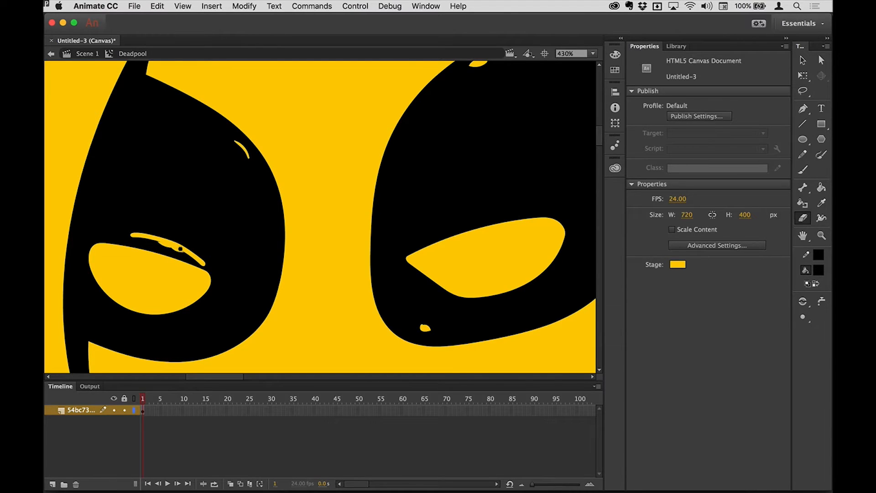
# Step: Trim the ragged lower edge of the left eye's highlight with a smaller black brush
pyautogui.press('b')
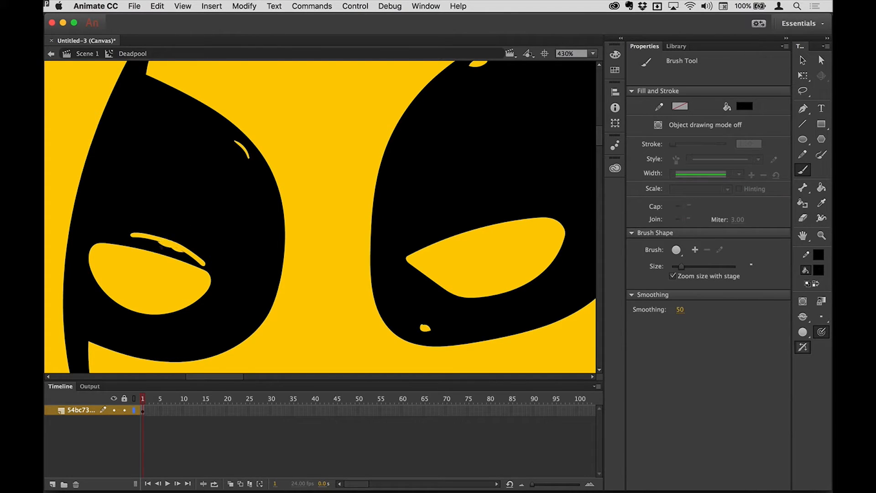
pyautogui.press('[')
pyautogui.moveTo(156, 241); pyautogui.dragTo(180, 250)
# Step: Erase a thin highlight along the bottom of the right eye patch and smooth its uneven edge with black brush strokes
pyautogui.moveTo(422, 326); pyautogui.dragTo(437, 323)
pyautogui.press('e')
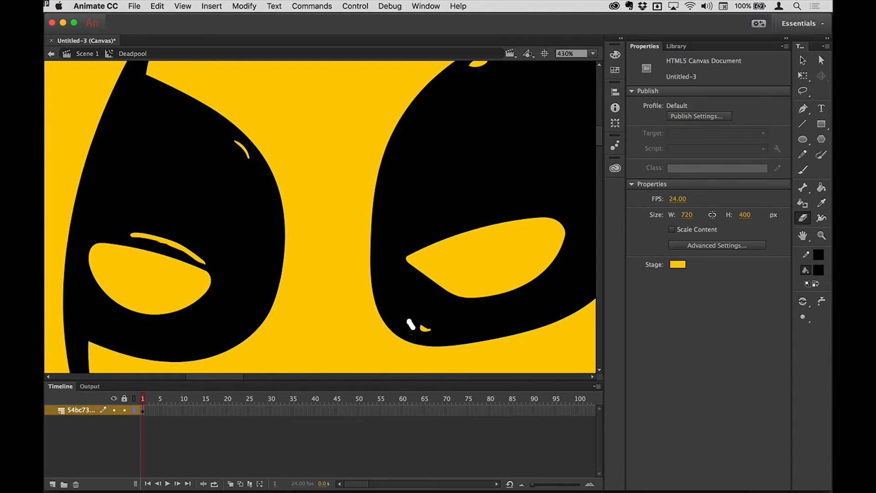
pyautogui.moveTo(460, 330); pyautogui.dragTo(482, 325)
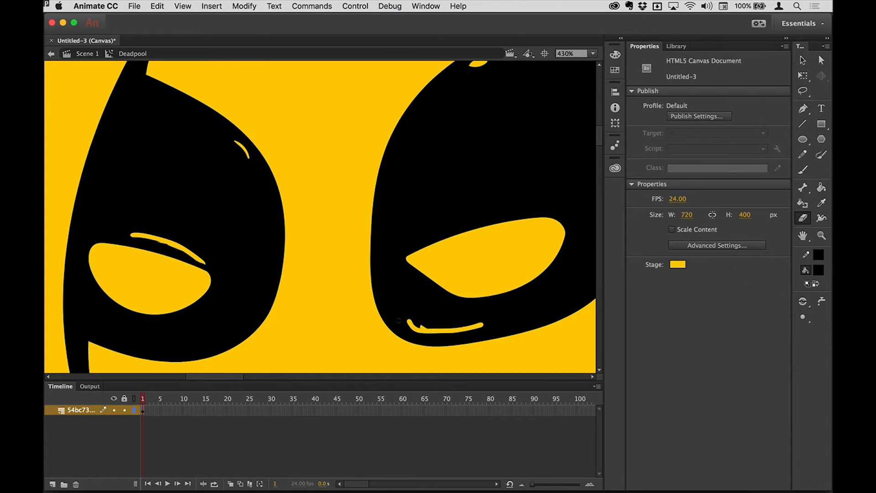
pyautogui.press('b')
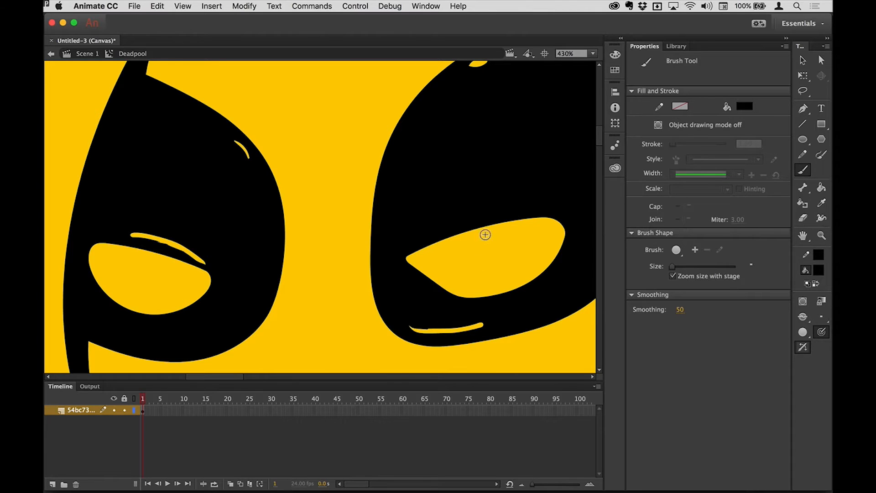
# Step: Erase a long curved highlight along the upper edge of the right eye patch and trim its bumps with the black brush
pyautogui.scroll(5, 483, 234)
pyautogui.hscroll(4, 483, 235)
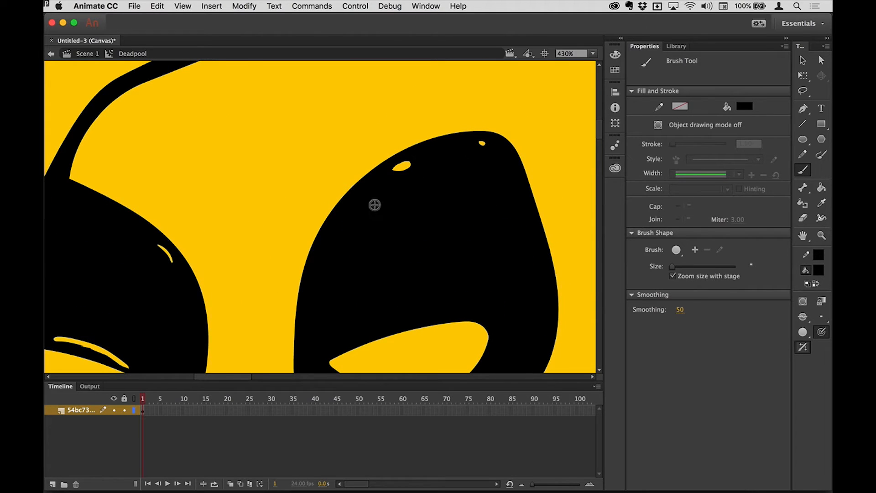
pyautogui.press('e')
pyautogui.moveTo(349, 211); pyautogui.dragTo(433, 161)
pyautogui.moveTo(346, 215); pyautogui.dragTo(439, 157)
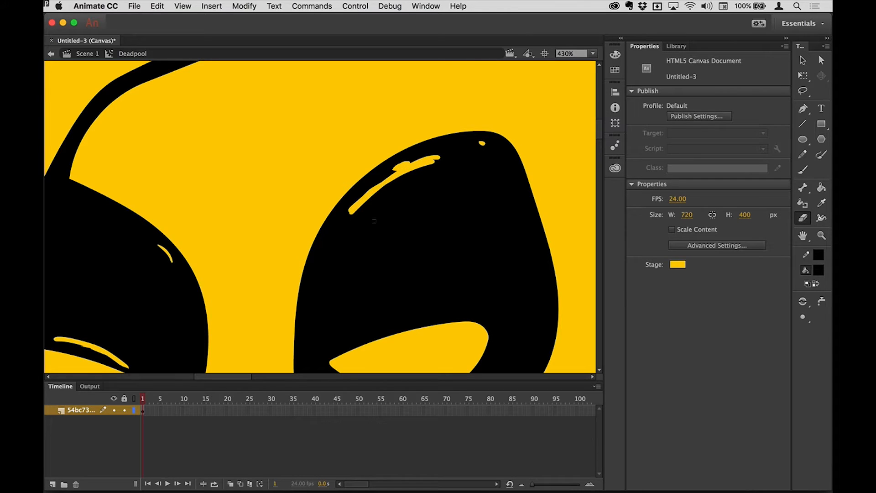
pyautogui.press('b')
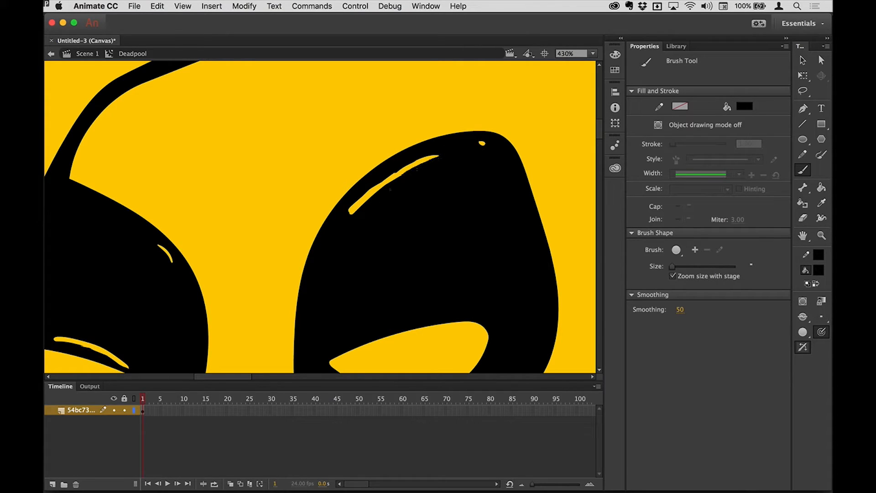
# Step: Paint over the tiny speck near the sole of the left boot in black
pyautogui.scroll(-10, 390, 188)
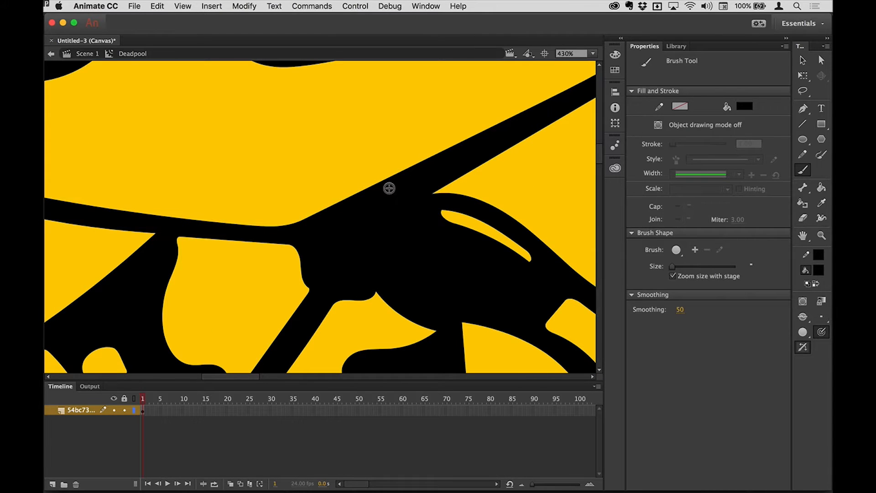
pyautogui.scroll(-5, 389, 188)
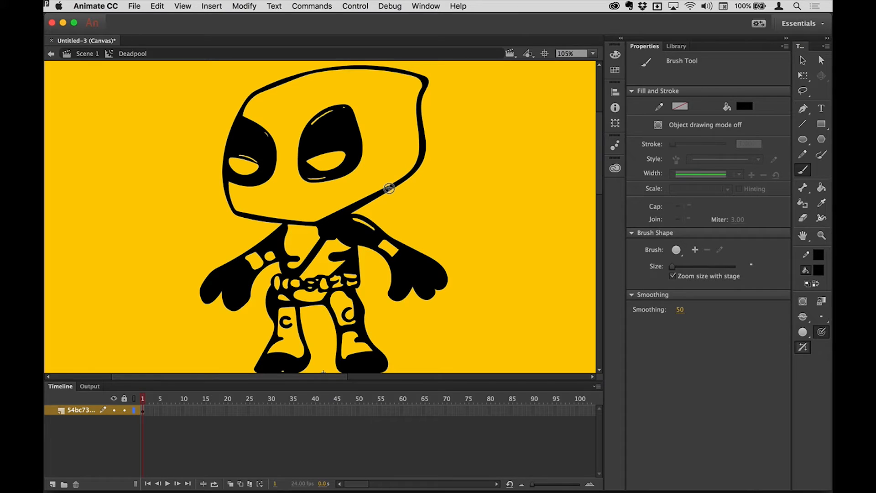
pyautogui.scroll(-3, 292, 356)
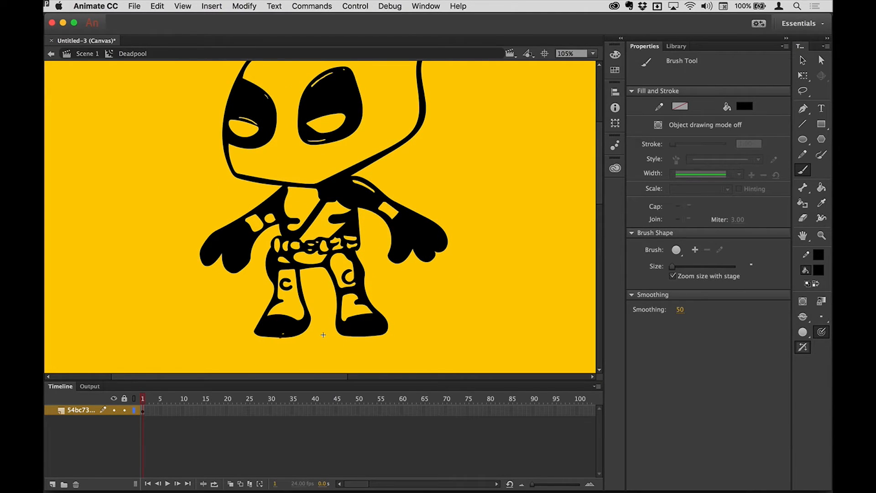
pyautogui.scroll(8, 279, 329)
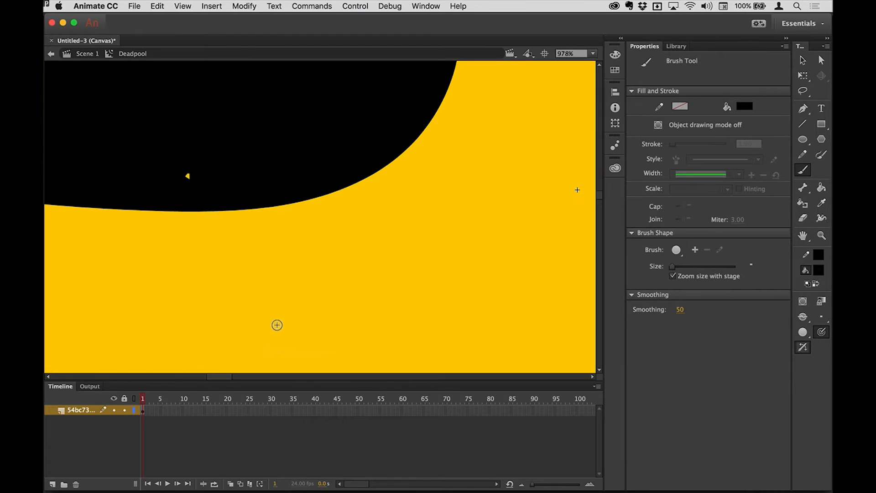
pyautogui.click(187, 177)
# Step: Fill the head and both chest areas with the library colour #990000 using the Paint Bucket
pyautogui.scroll(-8, 196, 181)
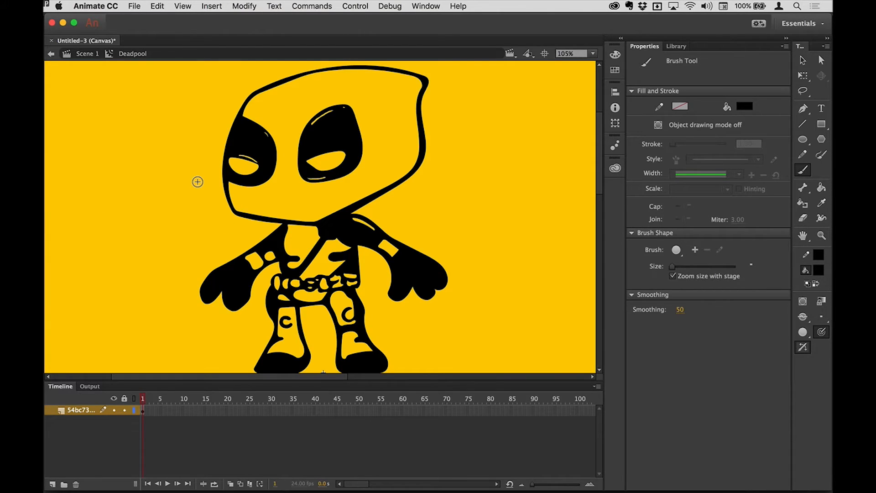
pyautogui.press('k')
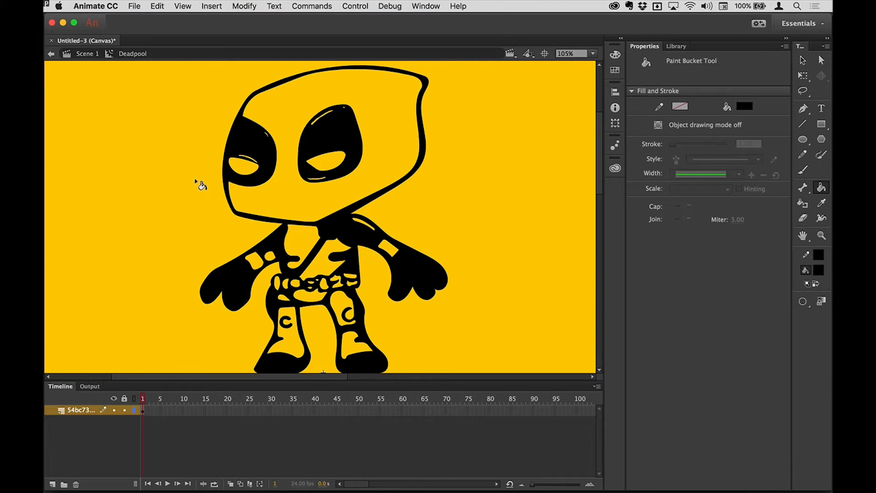
pyautogui.click(615, 168)
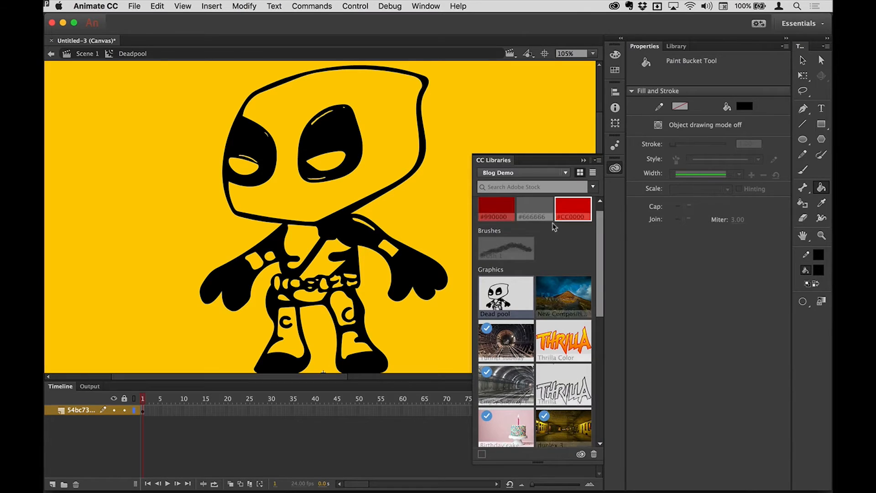
pyautogui.click(497, 207)
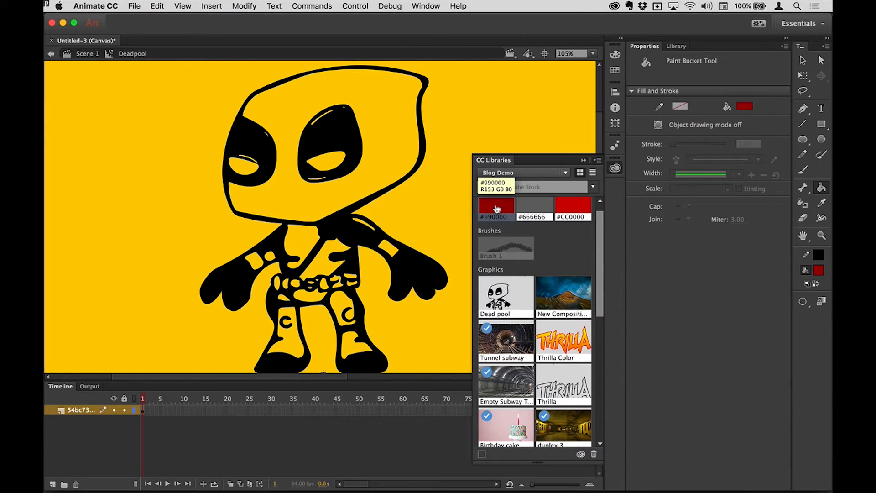
pyautogui.click(389, 133)
pyautogui.click(300, 241)
pyautogui.click(320, 265)
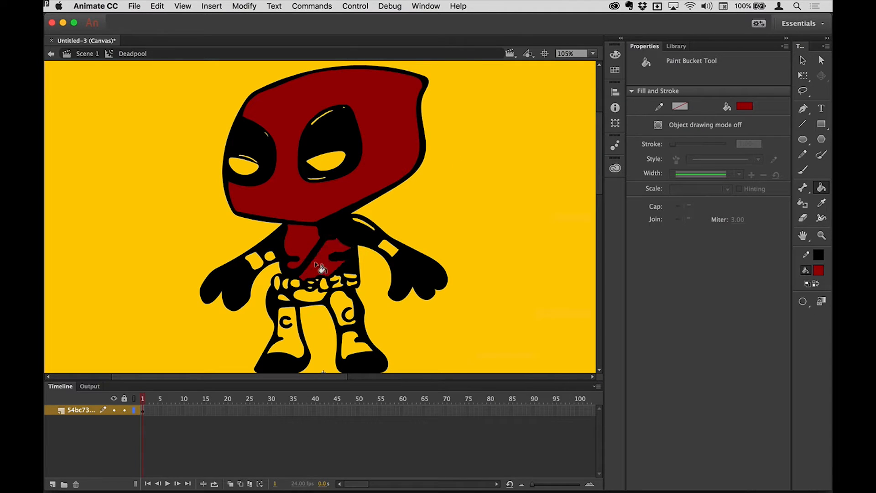
# Step: Fill the arm patches, the area below the belt and both legs with the same dark red
pyautogui.click(382, 247)
pyautogui.click(251, 262)
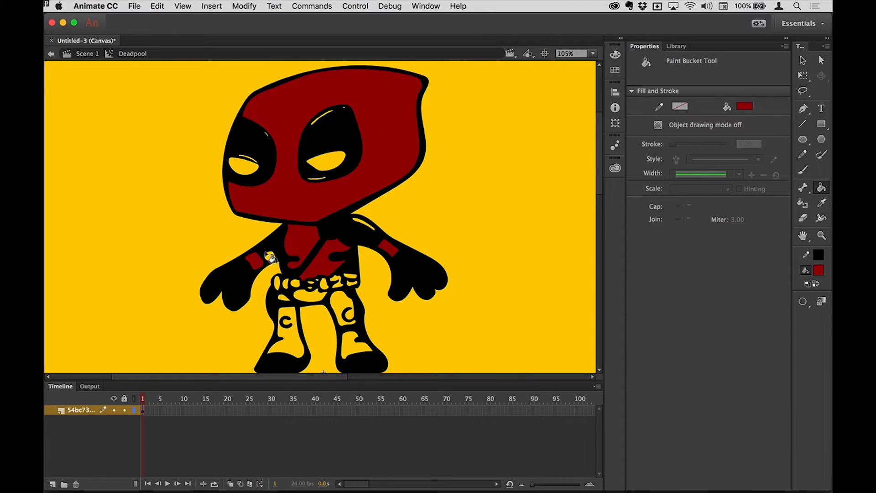
pyautogui.click(270, 257)
pyautogui.click(312, 298)
pyautogui.click(285, 311)
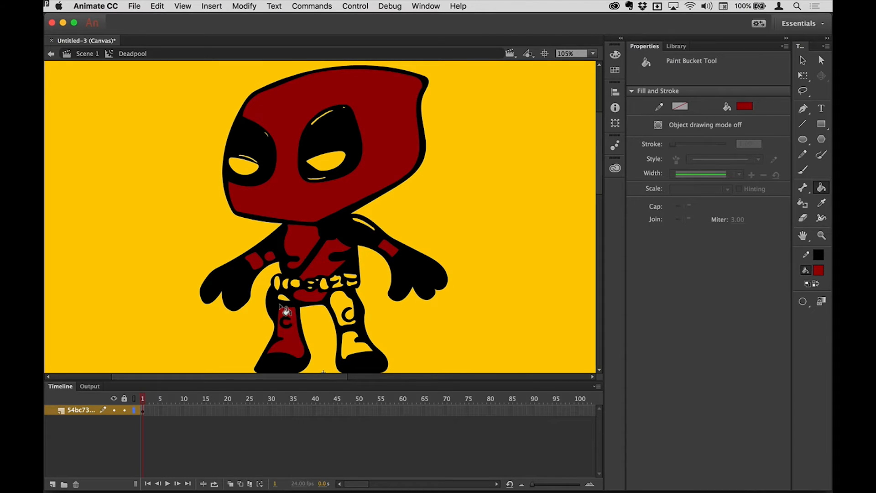
pyautogui.click(277, 297)
pyautogui.click(339, 308)
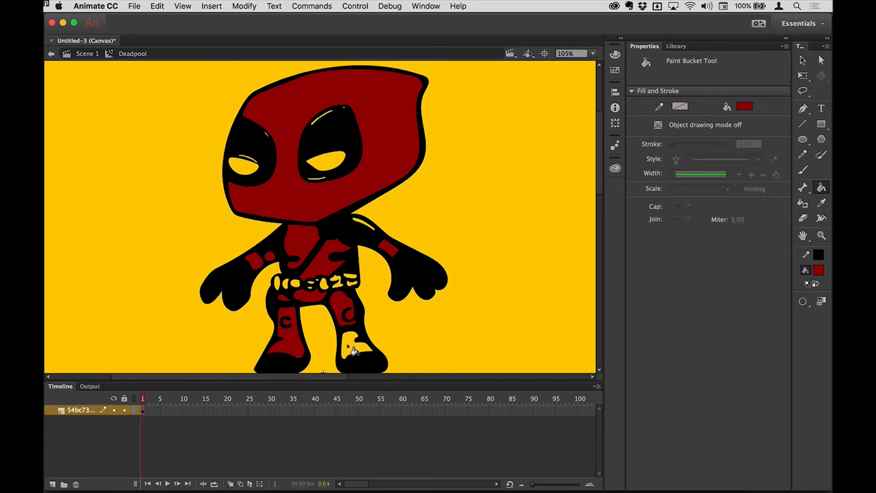
pyautogui.click(353, 350)
# Step: Fill the highlights and the small speck in both eye patches with the library grey #666666
pyautogui.moveTo(222, 113); pyautogui.dragTo(393, 207)
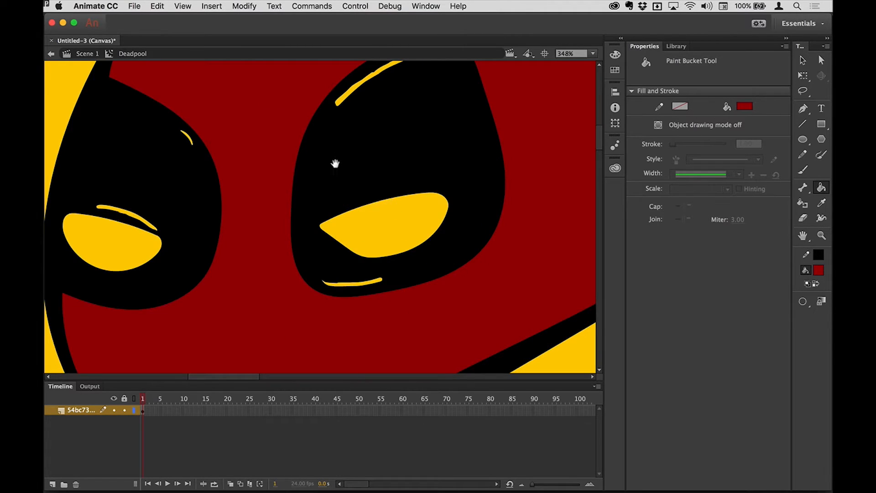
pyautogui.moveTo(335, 164); pyautogui.dragTo(391, 219)
pyautogui.click(616, 167)
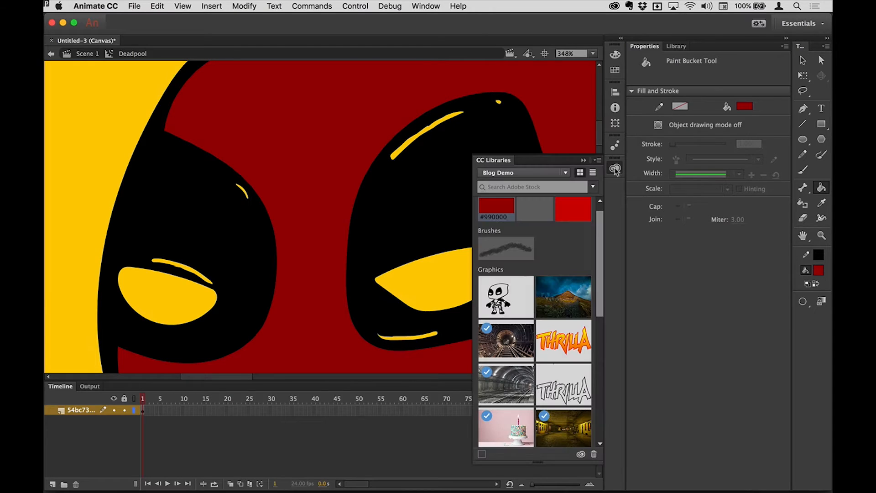
pyautogui.click(539, 206)
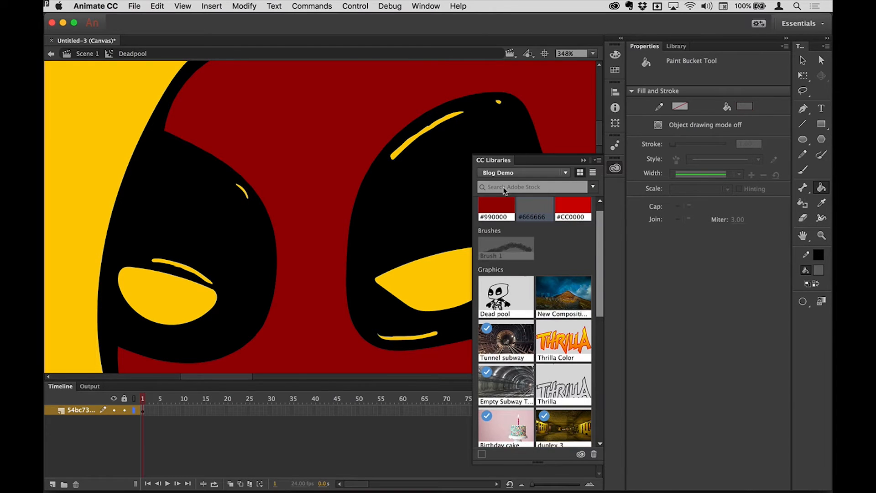
pyautogui.click(411, 137)
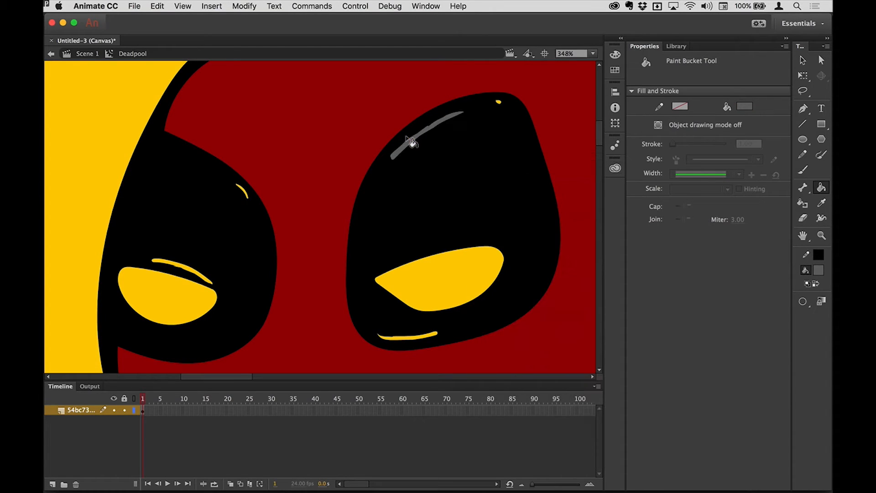
pyautogui.click(497, 100)
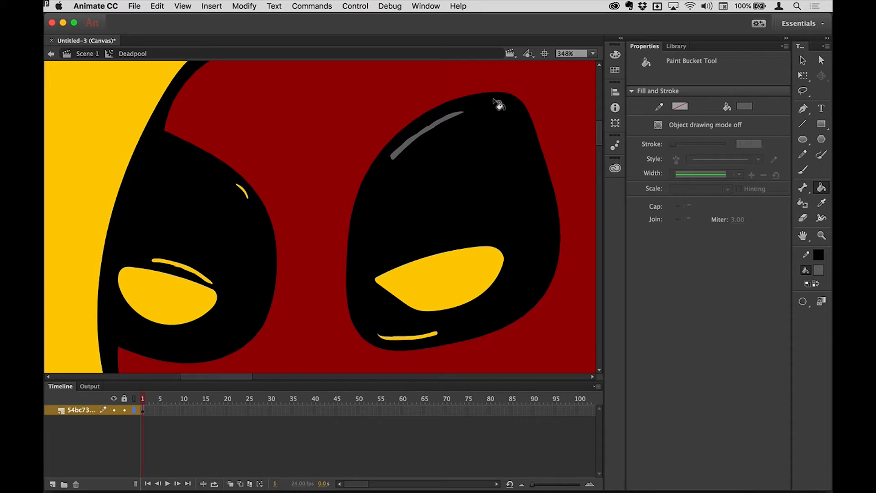
pyautogui.click(425, 337)
pyautogui.click(240, 188)
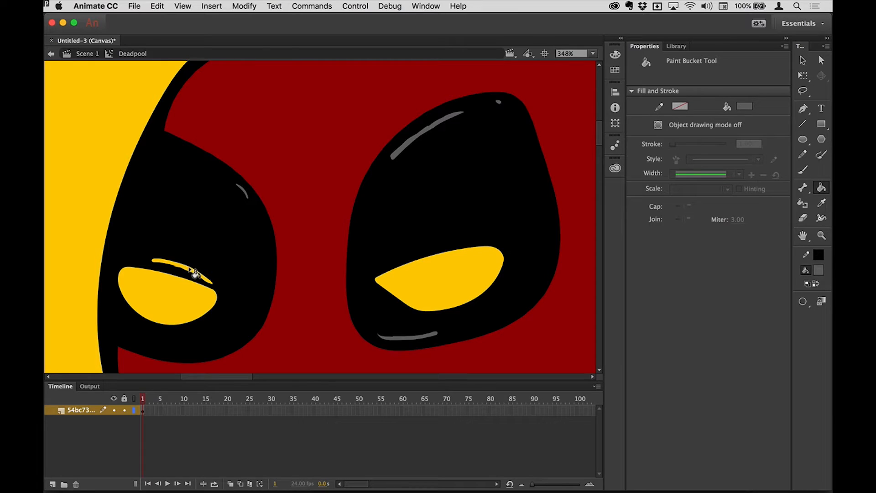
pyautogui.click(191, 272)
# Step: Fill both eyes with light grey #CCCCCC
pyautogui.click(746, 113)
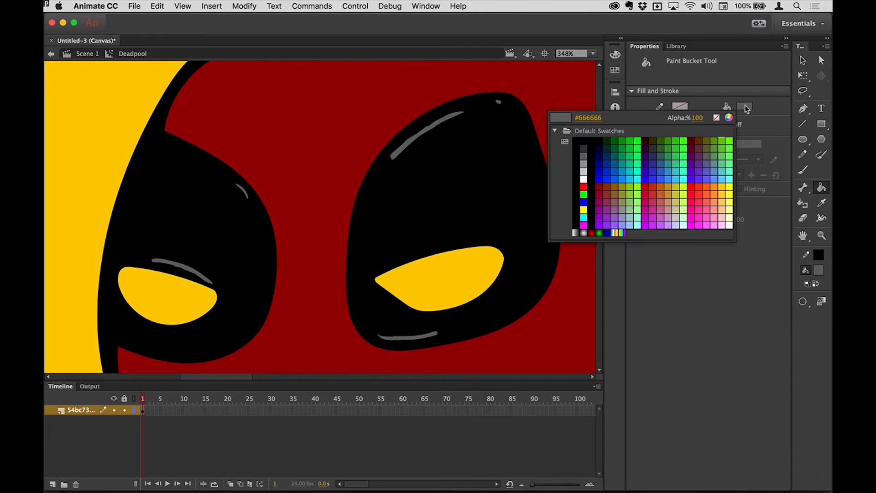
pyautogui.click(582, 168)
pyautogui.click(184, 297)
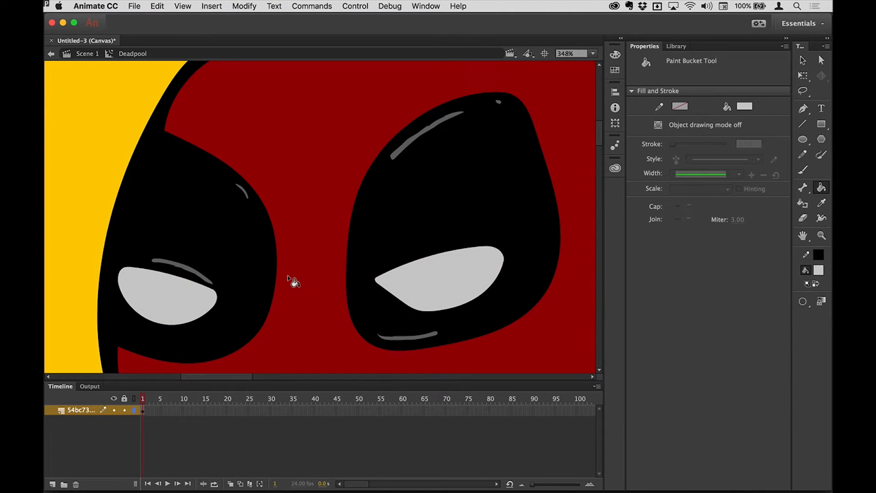
# Step: Fill the highlight on the shoulder with the same light grey #CCCCCC
pyautogui.press('super+2')
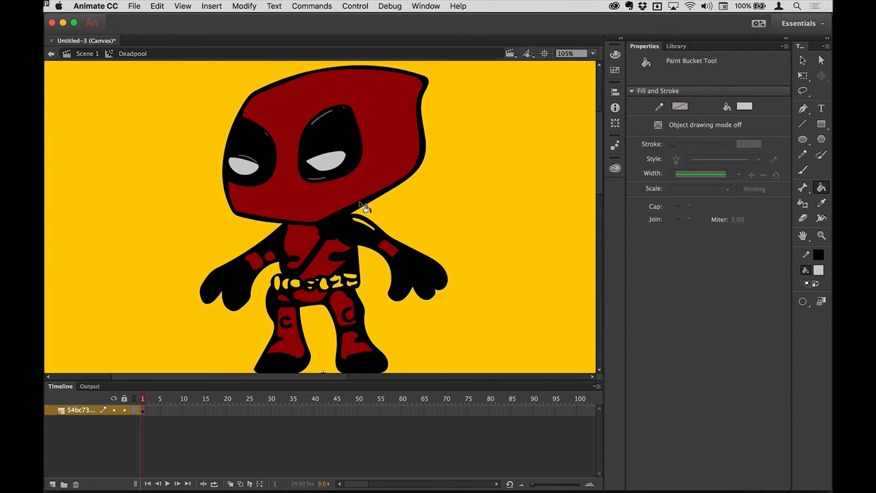
pyautogui.moveTo(341, 209); pyautogui.dragTo(437, 272)
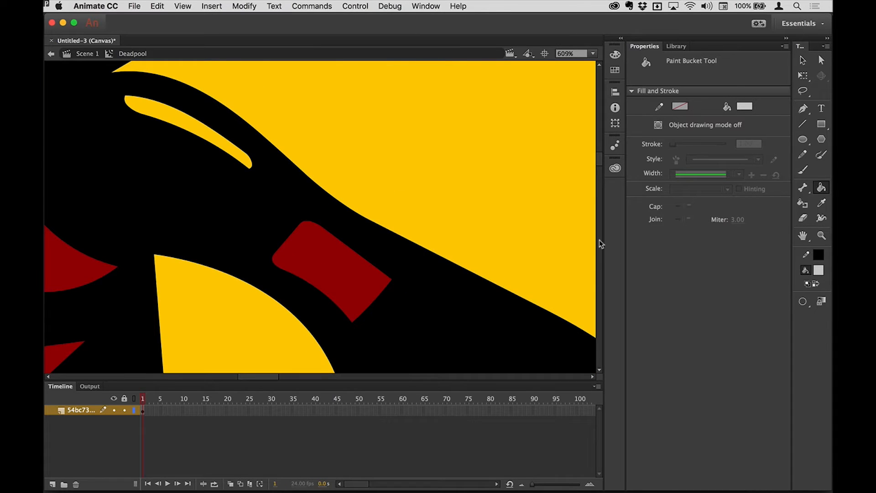
pyautogui.click(616, 172)
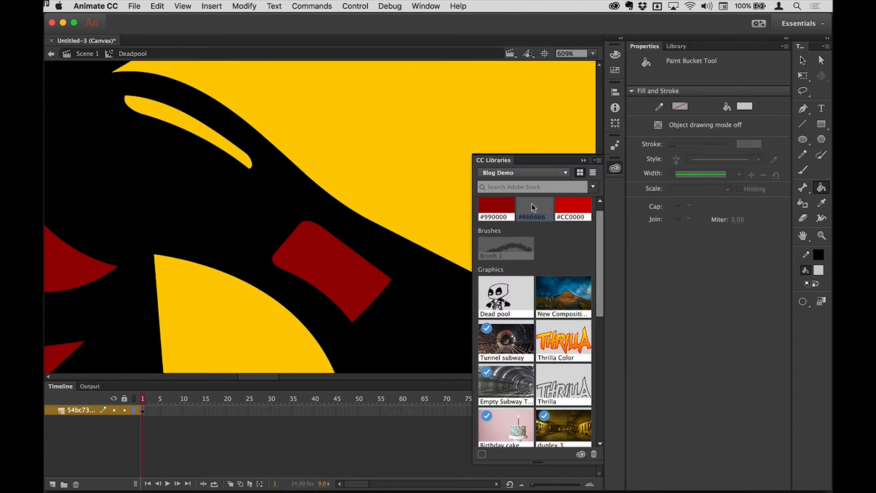
pyautogui.click(140, 107)
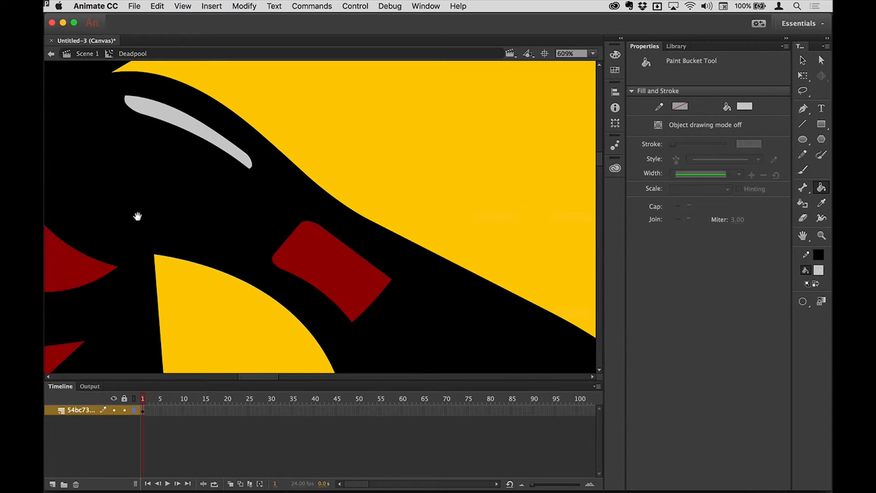
# Step: Try a light tan fill on the two stacked pieces at the right end of the belt
pyautogui.moveTo(99, 271); pyautogui.dragTo(378, 124)
pyautogui.moveTo(334, 280); pyautogui.dragTo(488, 198)
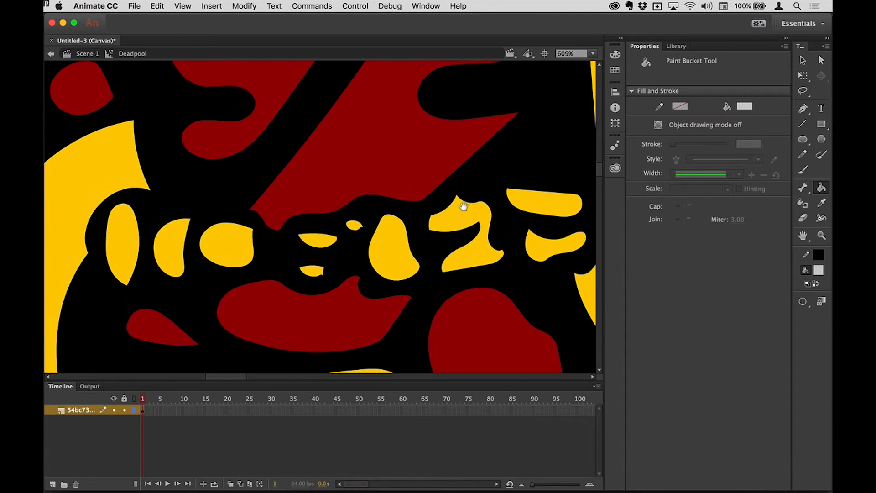
pyautogui.click(735, 106)
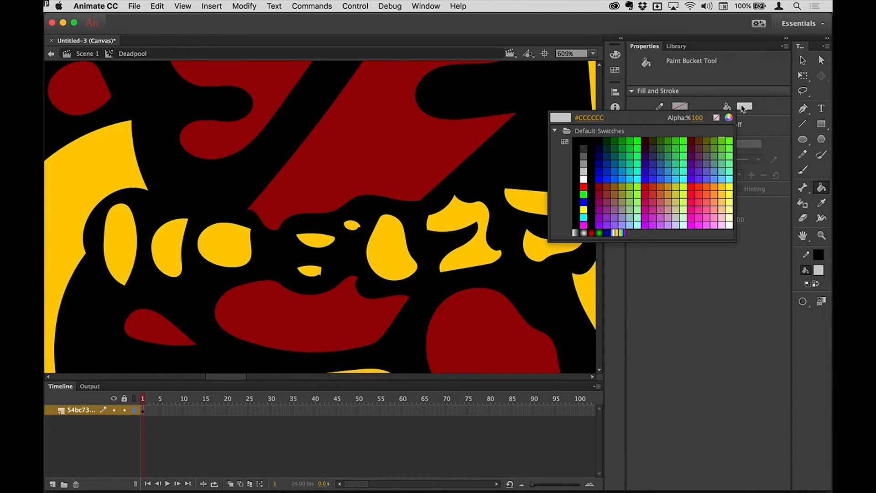
pyautogui.click(665, 199)
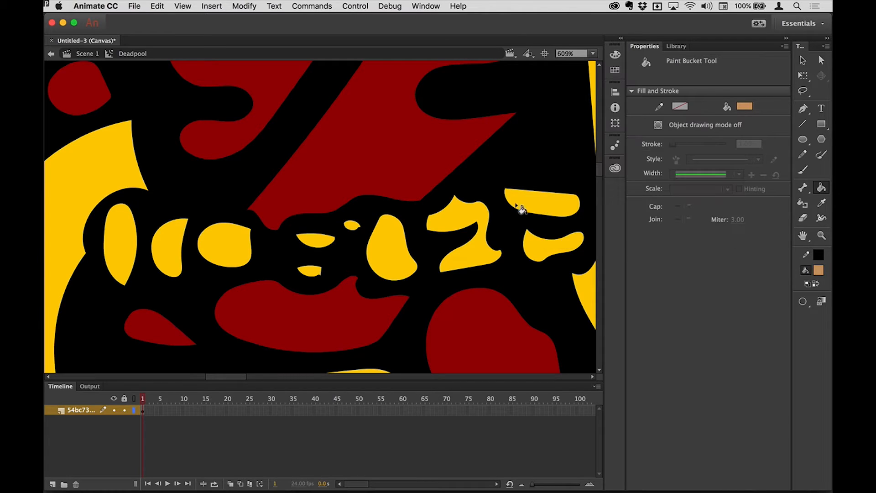
pyautogui.click(546, 205)
pyautogui.click(534, 253)
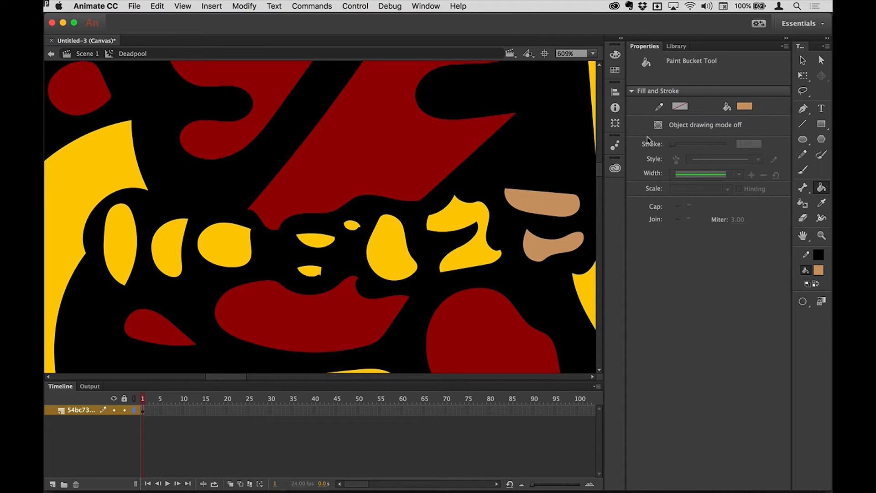
# Step: Fill the two end pieces and the two large neighbouring pouches on the belt's right half with golden brown
pyautogui.click(747, 108)
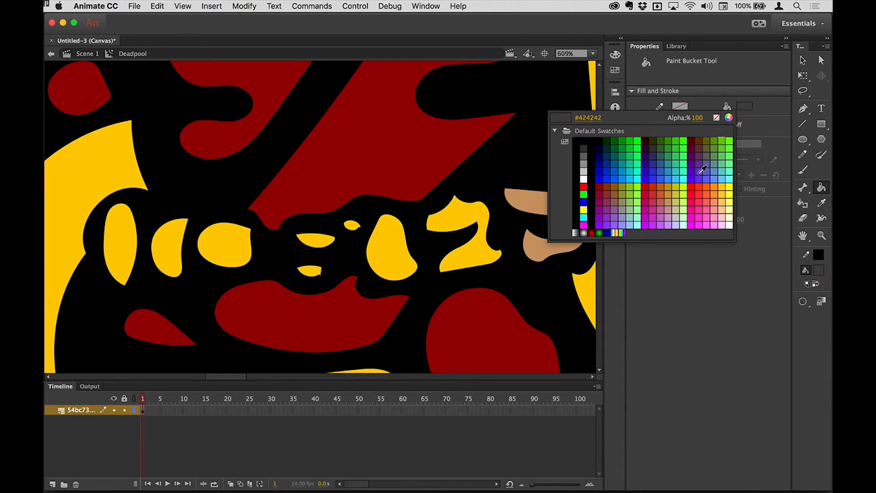
pyautogui.click(667, 191)
pyautogui.click(547, 205)
pyautogui.click(543, 246)
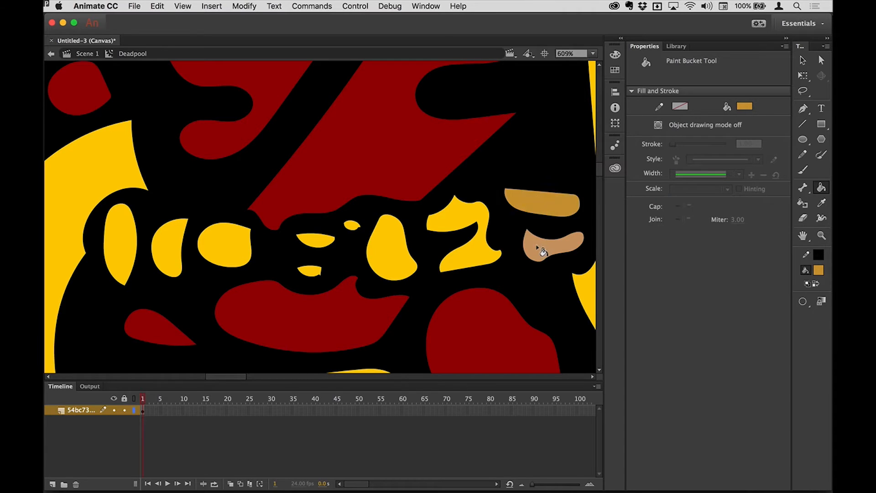
pyautogui.click(472, 219)
pyautogui.click(390, 238)
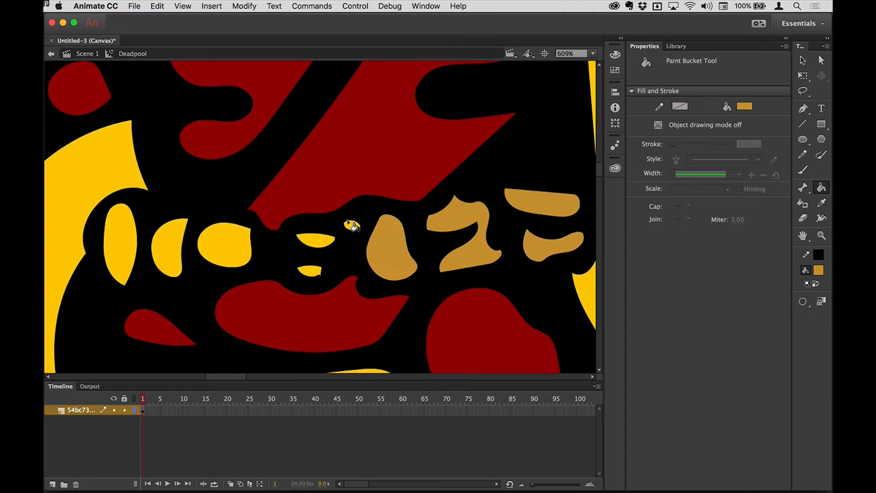
# Step: Fill the three small buckle pieces and the three pouches on the belt's left half with the same golden brown
pyautogui.click(350, 224)
pyautogui.click(320, 241)
pyautogui.click(311, 271)
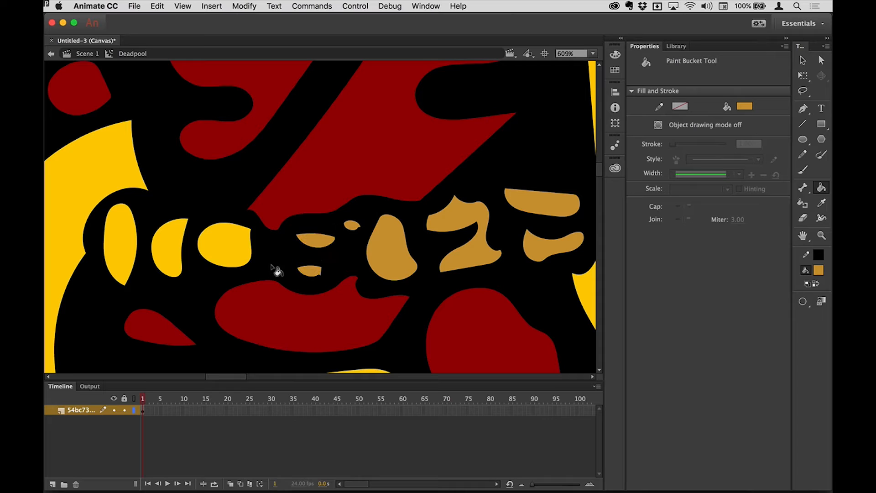
pyautogui.click(223, 245)
pyautogui.click(167, 245)
pyautogui.click(122, 241)
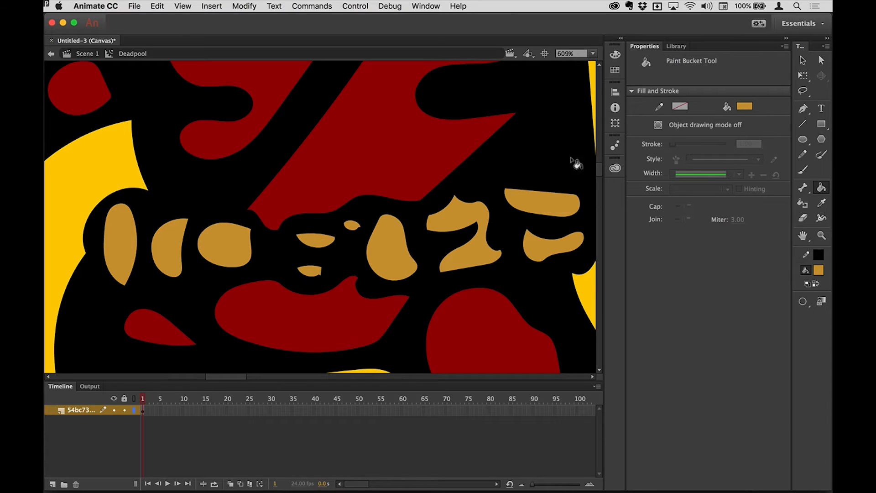
# Step: Reshape the red chest area beside the strap with the Selection tool, curving its strap-side edge and bulging its lower outer edge
pyautogui.click(802, 61)
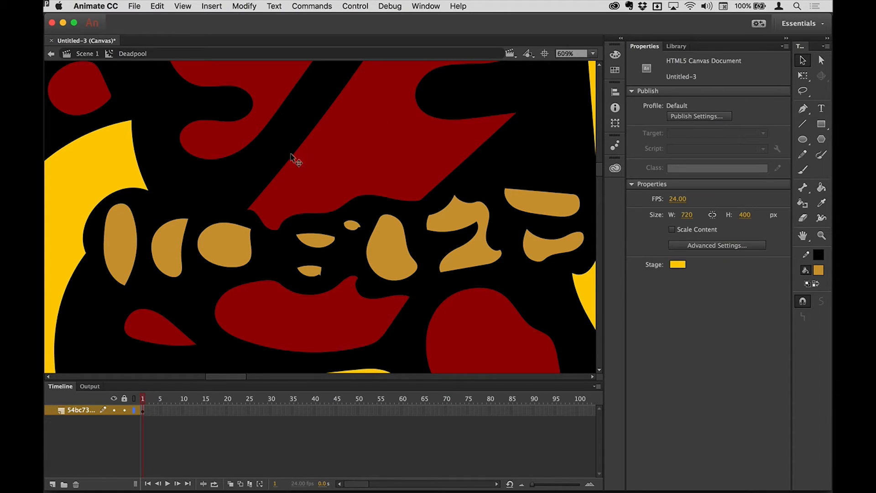
pyautogui.moveTo(276, 170)
pyautogui.mouseDown()
pyautogui.moveTo(287, 178)
pyautogui.moveTo(264, 165)
pyautogui.moveTo(293, 176)
pyautogui.moveTo(275, 160)
pyautogui.moveTo(284, 166)
pyautogui.mouseUp()
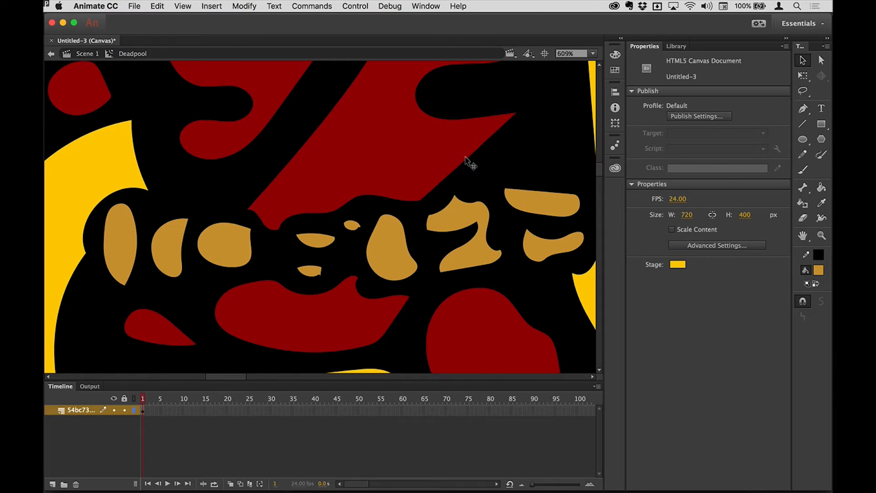
pyautogui.moveTo(463, 159); pyautogui.dragTo(486, 163)
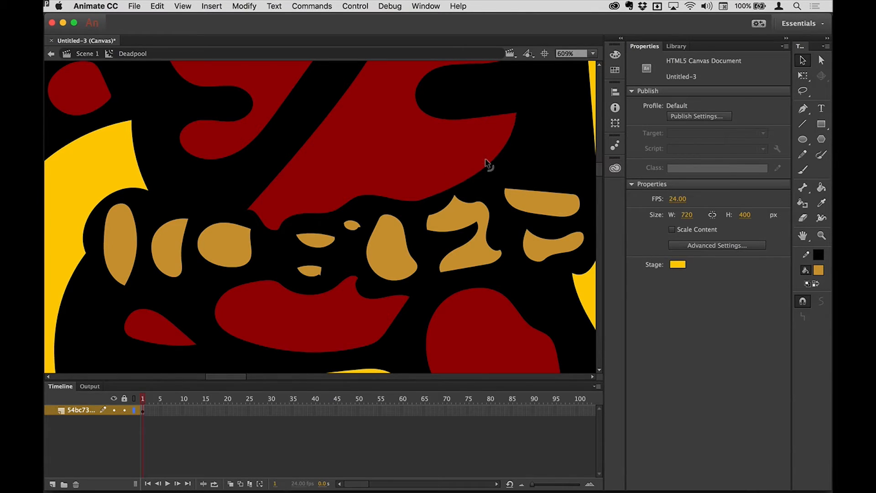
pyautogui.click(418, 199)
pyautogui.click(361, 172)
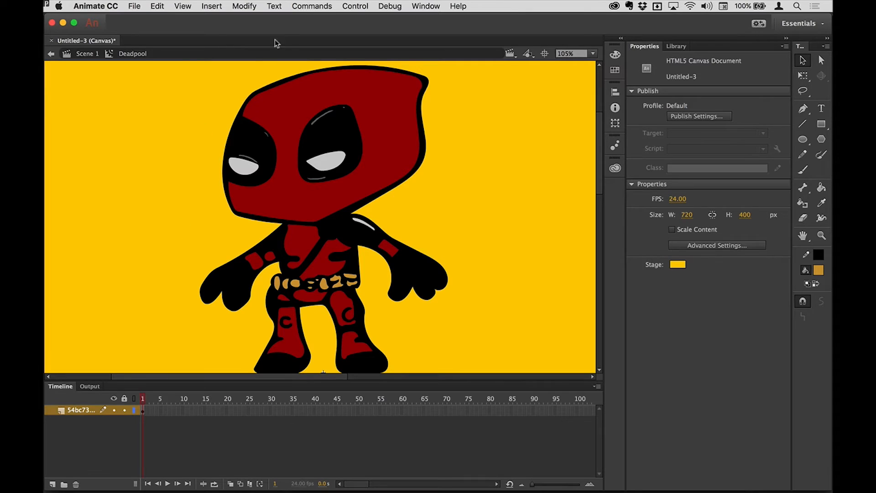
# Step: Lasso the whole head including its outline and convert it to a movie clip symbol named head
pyautogui.moveTo(197, 247); pyautogui.dragTo(455, 56)
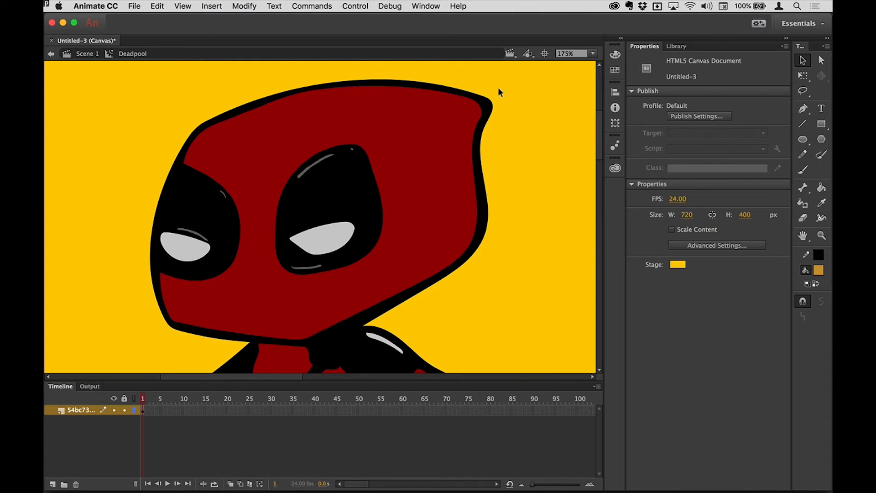
pyautogui.press('l')
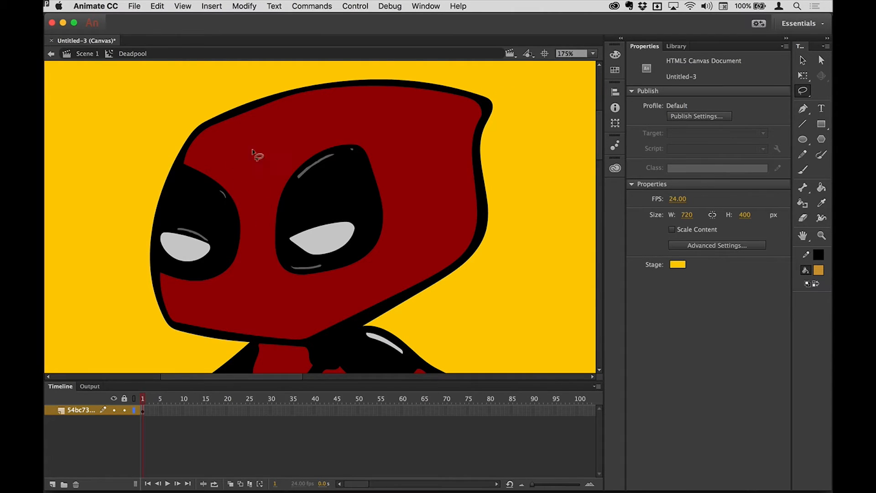
pyautogui.moveTo(199, 99)
pyautogui.mouseDown()
pyautogui.moveTo(157, 134)
pyautogui.moveTo(132, 199)
pyautogui.moveTo(132, 269)
pyautogui.moveTo(149, 322)
pyautogui.moveTo(217, 336)
pyautogui.moveTo(328, 341)
pyautogui.moveTo(476, 284)
pyautogui.moveTo(521, 153)
pyautogui.moveTo(484, 80)
pyautogui.moveTo(404, 63)
pyautogui.moveTo(258, 54)
pyautogui.mouseUp()
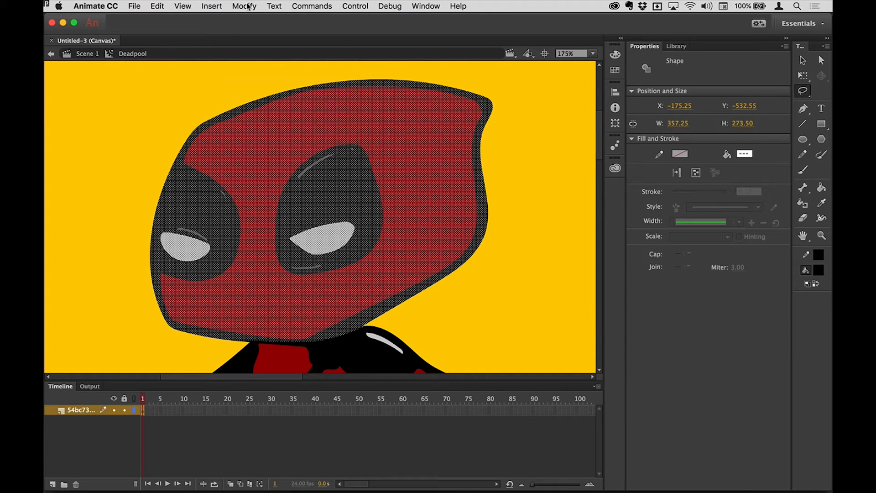
pyautogui.click(246, 6)
pyautogui.click(255, 31)
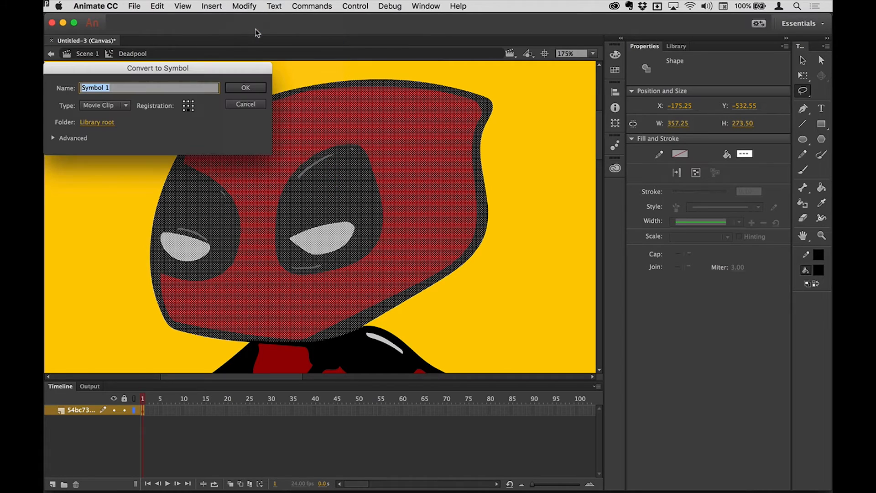
pyautogui.write('H')
pyautogui.press('Return')
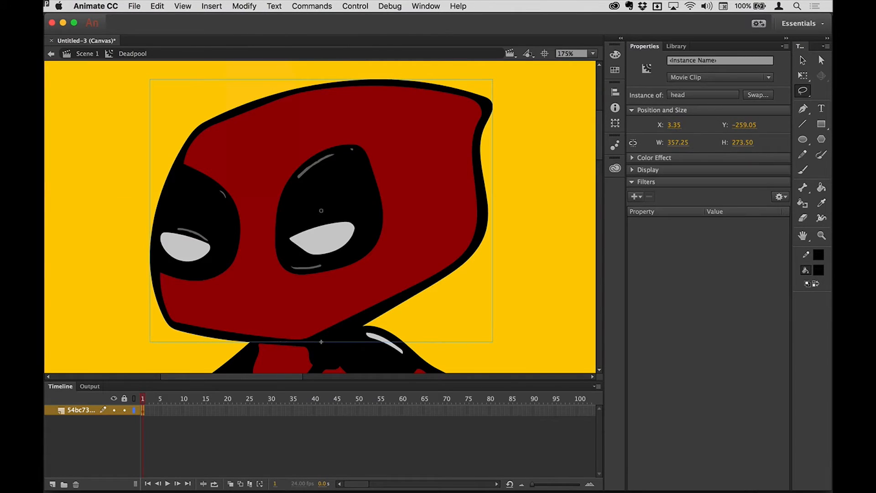
# Step: Nudge the head clip straight up, clear of the body, to about Y -298
pyautogui.hotkey('shift', 'Up')
pyautogui.hotkey('shift', 'Up')
pyautogui.hotkey('shift', 'Up')
pyautogui.hotkey('shift', 'Up')
pyautogui.hotkey('shift', 'Up')
pyautogui.hotkey('shift', 'Up')
pyautogui.hotkey('shift', 'Up')
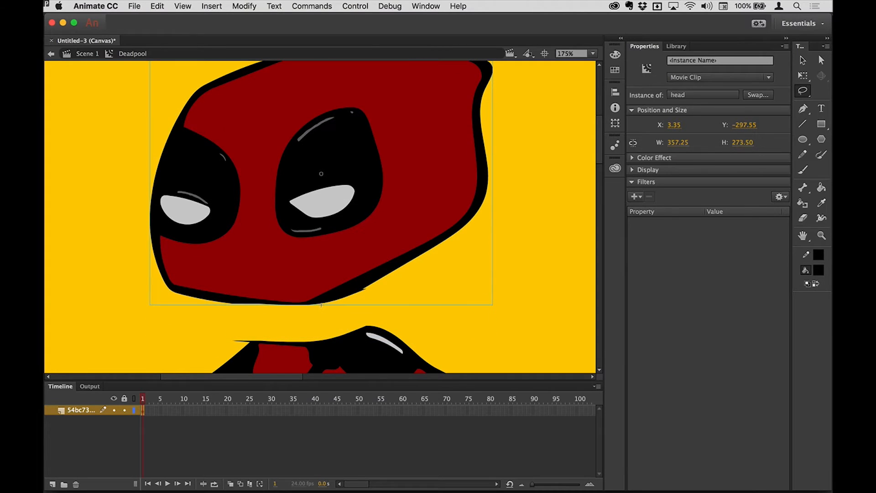
# Step: Collapse the timeline, then lasso and delete the thin black sliver sticking out at the neck
pyautogui.doubleClick(59, 387)
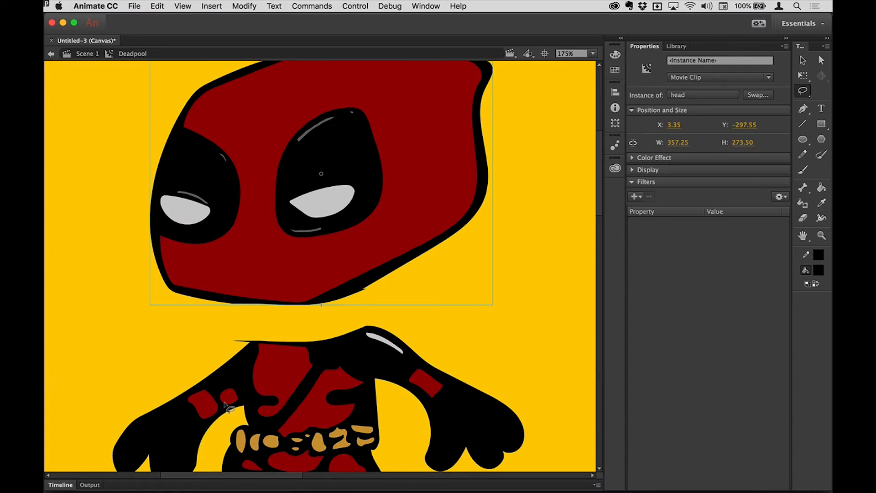
pyautogui.scroll(-8, 386, 372)
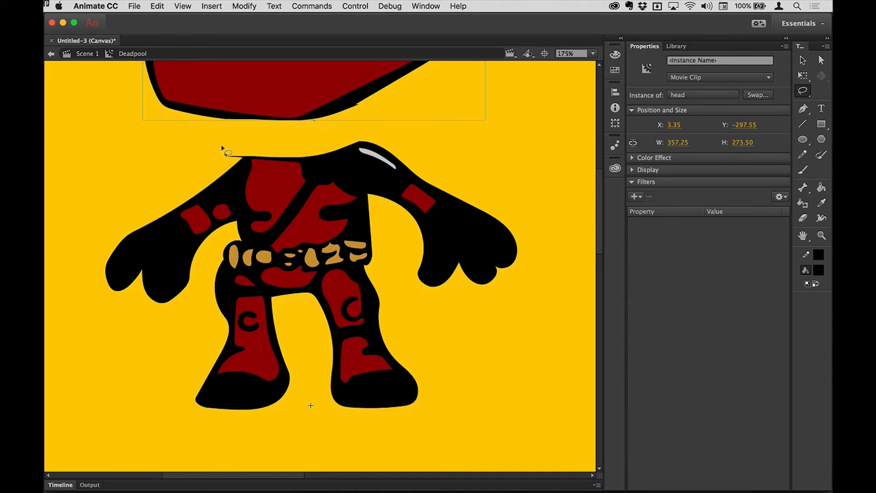
pyautogui.moveTo(241, 150); pyautogui.dragTo(229, 165)
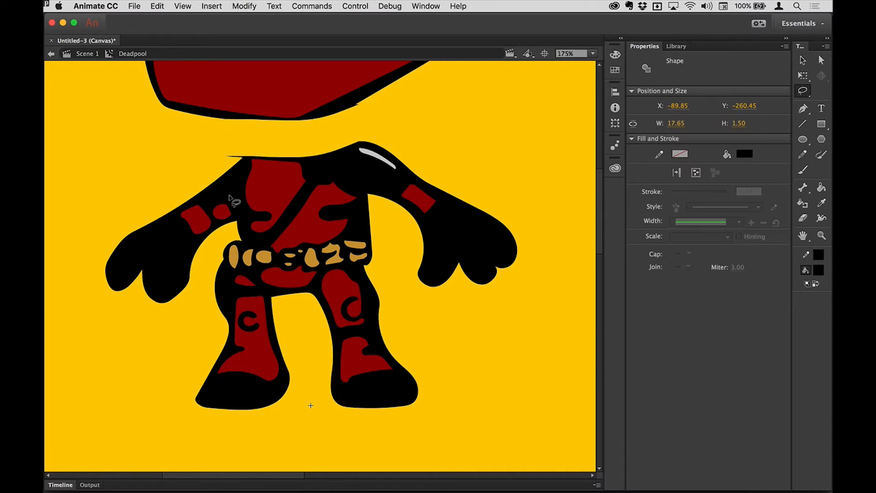
pyautogui.click(249, 186)
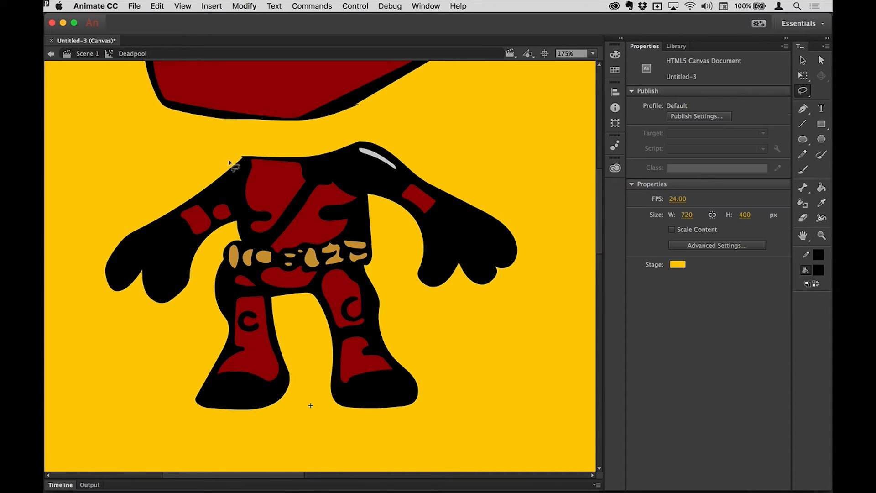
# Step: Lasso the figure's right arm, convert it to a movie clip symbol named rArm, and move it away from the torso
pyautogui.moveTo(238, 155); pyautogui.dragTo(232, 224)
pyautogui.moveTo(208, 259)
pyautogui.mouseDown()
pyautogui.moveTo(115, 320)
pyautogui.moveTo(75, 278)
pyautogui.moveTo(114, 208)
pyautogui.moveTo(172, 168)
pyautogui.moveTo(224, 161)
pyautogui.mouseUp()
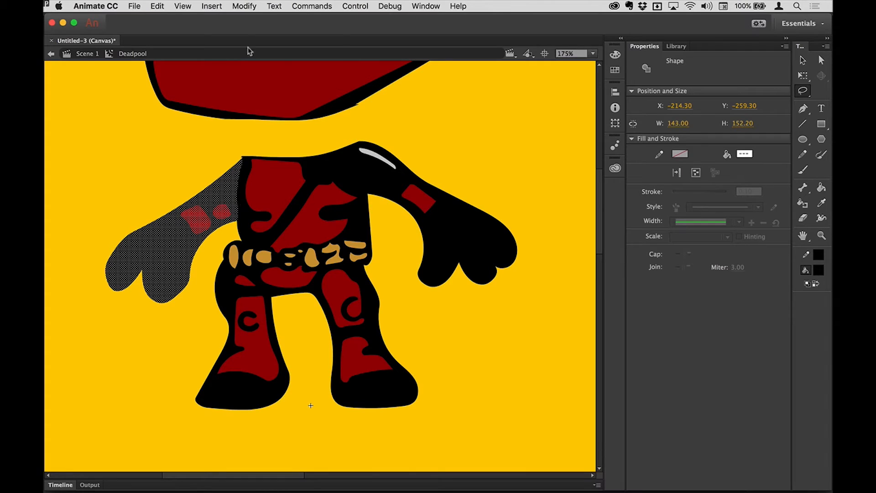
pyautogui.click(248, 6)
pyautogui.click(254, 34)
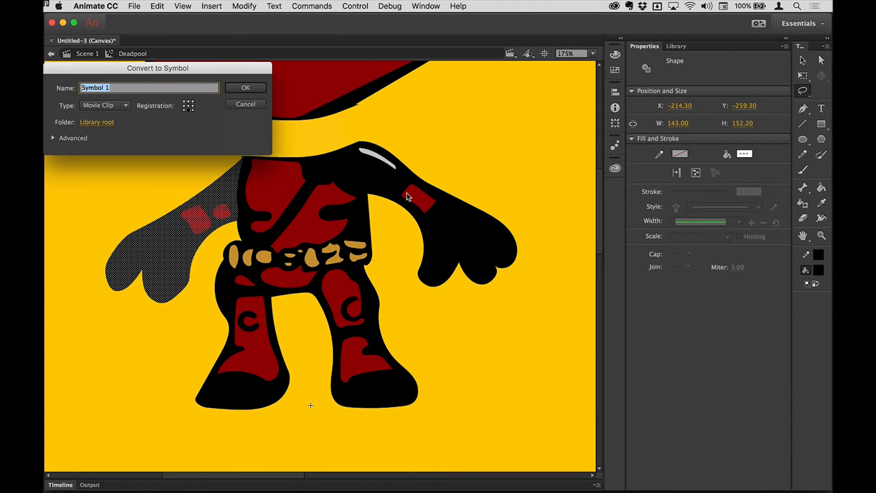
pyautogui.write('rArm')
pyautogui.press('Return')
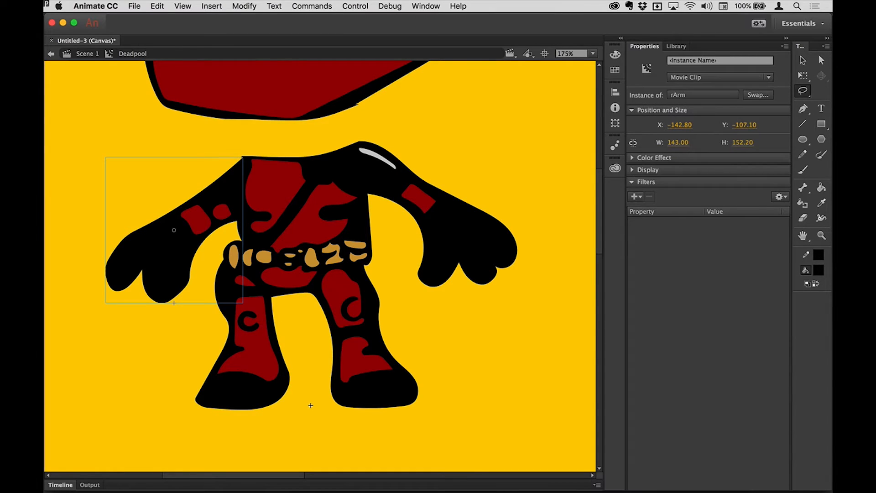
pyautogui.moveTo(205, 212); pyautogui.dragTo(145, 189)
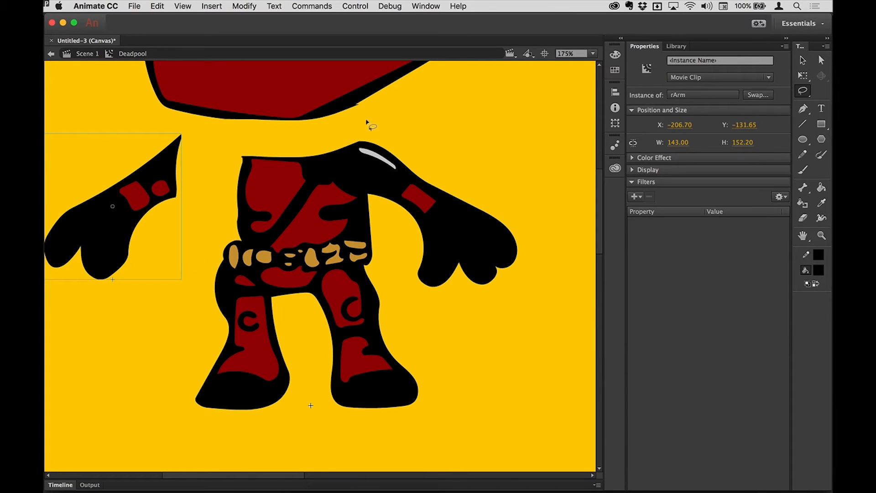
# Step: Lasso the figure's left arm, move it away from the torso, and convert it to a movie clip symbol named lArm
pyautogui.moveTo(354, 134)
pyautogui.mouseDown()
pyautogui.moveTo(341, 158)
pyautogui.moveTo(344, 176)
pyautogui.moveTo(465, 325)
pyautogui.moveTo(520, 203)
pyautogui.moveTo(403, 148)
pyautogui.moveTo(393, 125)
pyautogui.mouseUp()
pyautogui.moveTo(377, 179); pyautogui.dragTo(429, 154)
pyautogui.click(245, 6)
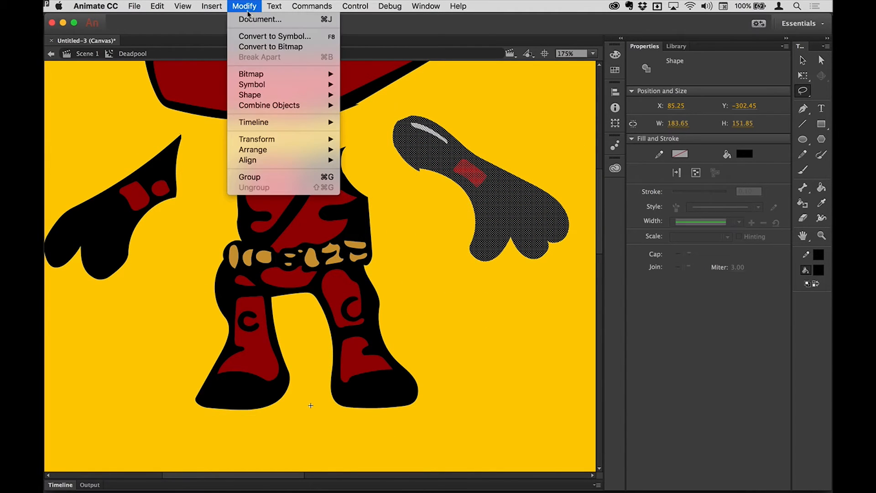
pyautogui.click(251, 35)
pyautogui.press('BackSpace')
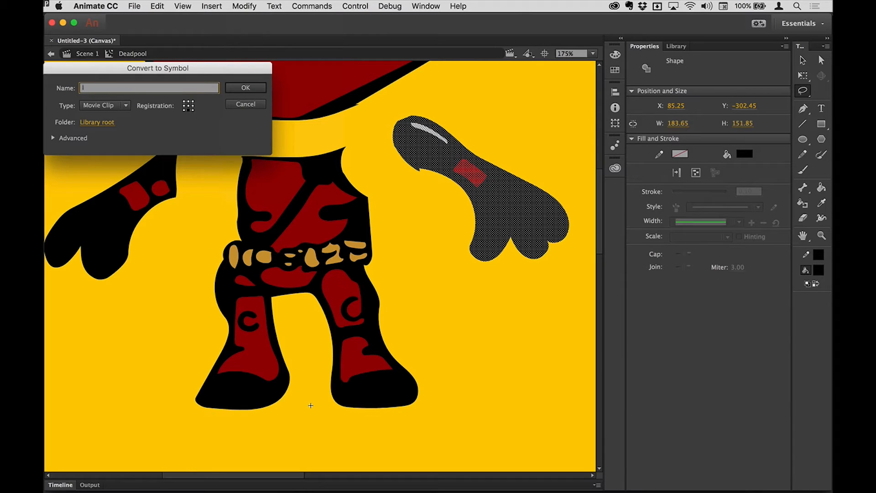
pyautogui.press('Return')
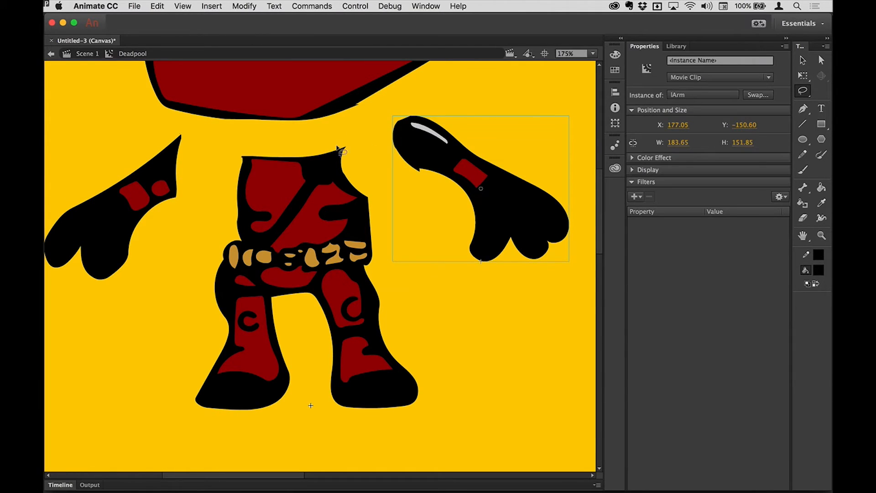
# Step: Lasso the remaining torso and legs and convert them to a movie clip symbol named body
pyautogui.moveTo(255, 139)
pyautogui.mouseDown()
pyautogui.moveTo(358, 141)
pyautogui.moveTo(386, 269)
pyautogui.moveTo(419, 339)
pyautogui.moveTo(427, 401)
pyautogui.moveTo(358, 433)
pyautogui.moveTo(171, 416)
pyautogui.moveTo(160, 361)
pyautogui.moveTo(191, 192)
pyautogui.moveTo(221, 147)
pyautogui.mouseUp()
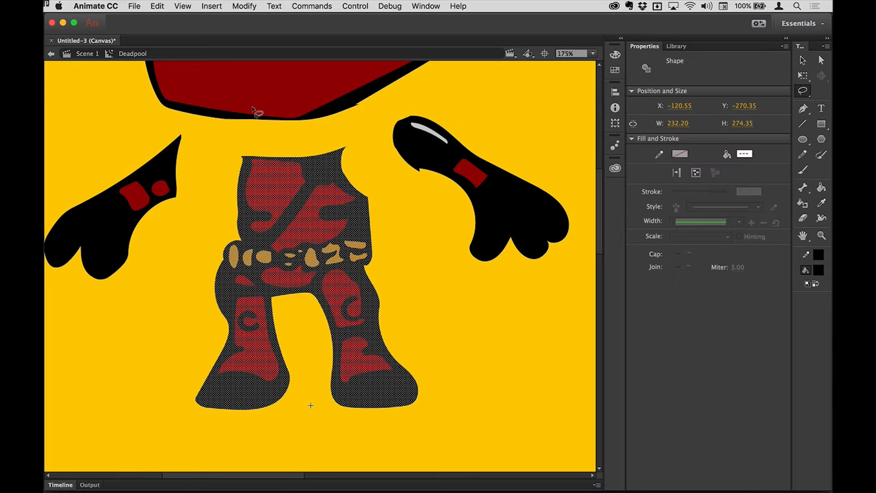
pyautogui.click(242, 7)
pyautogui.click(244, 38)
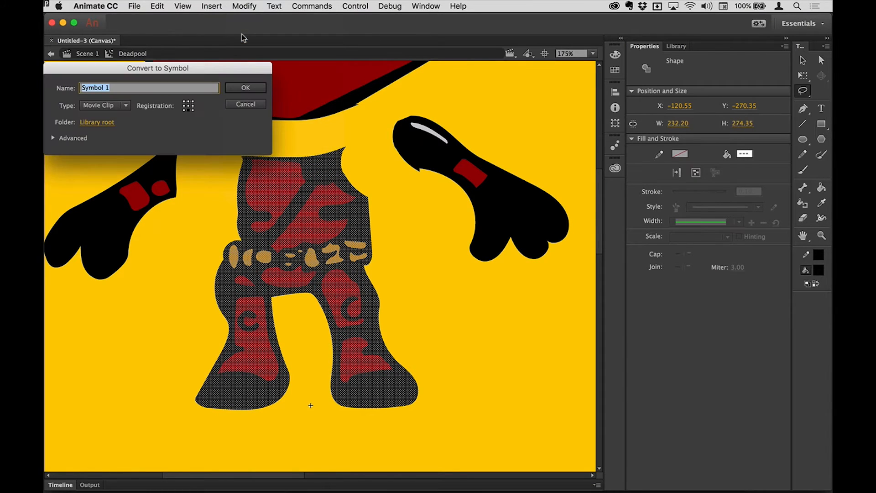
pyautogui.write('body')
pyautogui.press('Return')
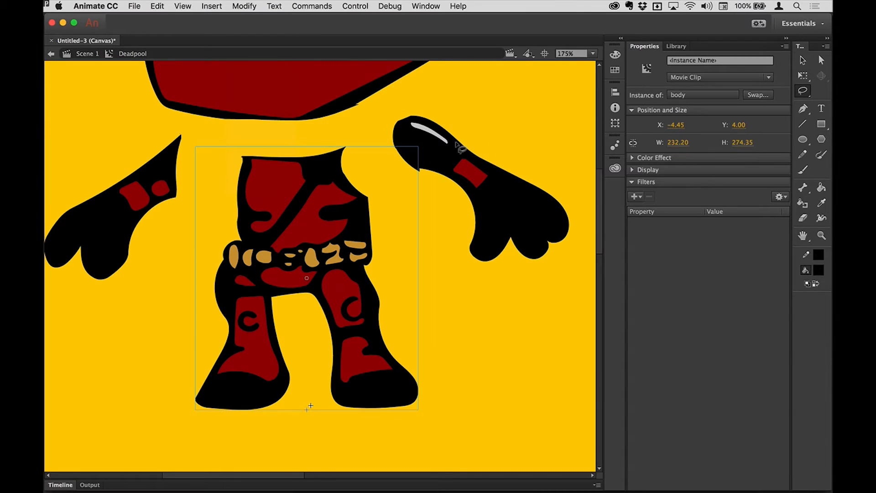
# Step: Open the body clip for editing, then lasso and delete the jagged corner at the torso's right shoulder
pyautogui.click(325, 165)
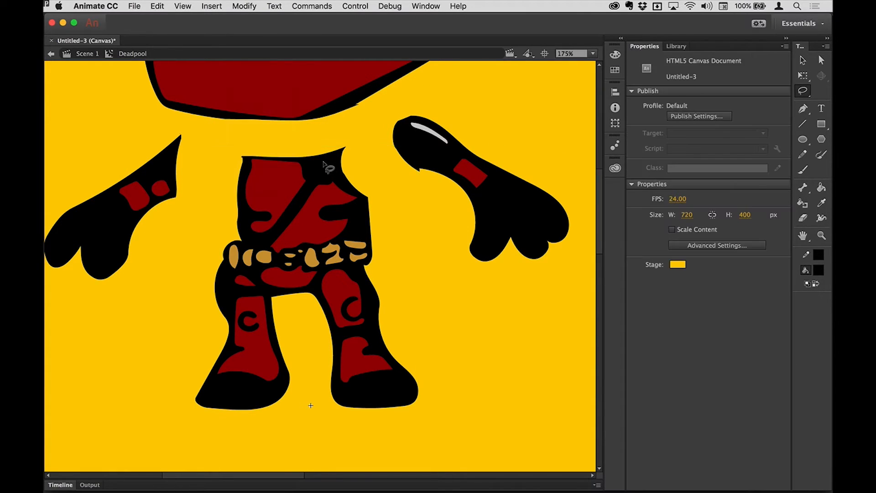
pyautogui.press('v')
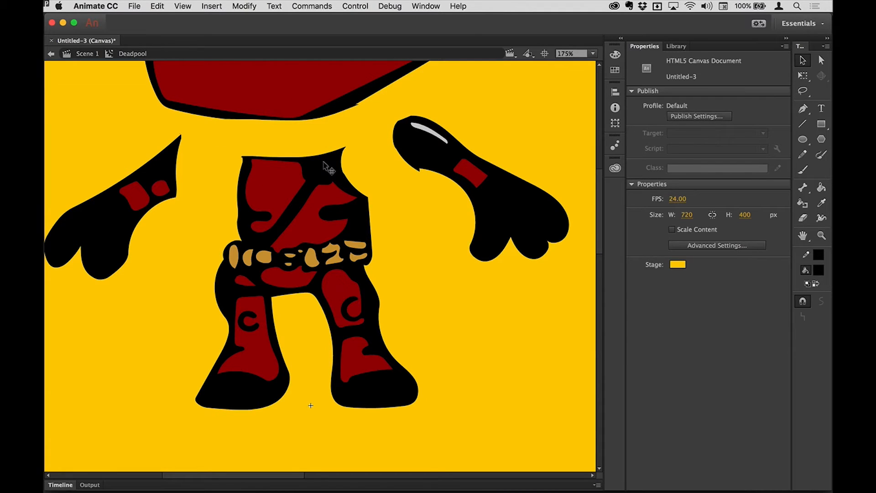
pyautogui.click(325, 166)
pyautogui.doubleClick(325, 167)
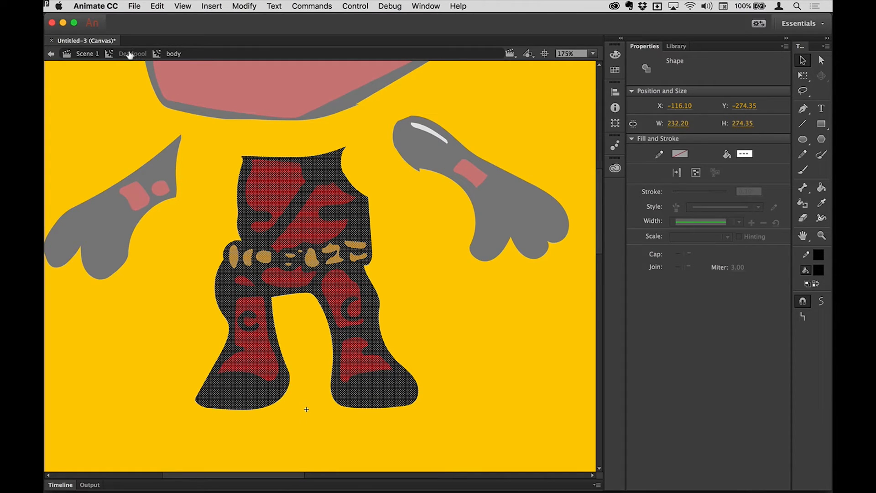
pyautogui.click(387, 163)
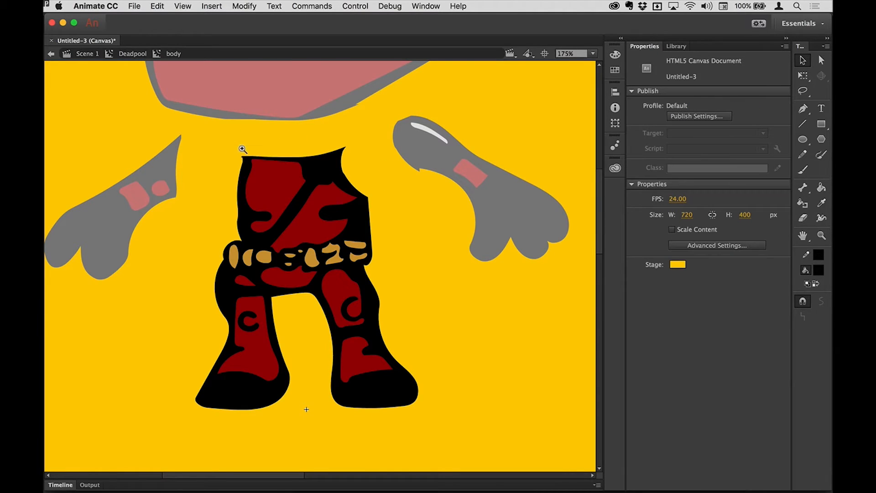
pyautogui.moveTo(242, 150); pyautogui.dragTo(363, 226)
pyautogui.moveTo(328, 202); pyautogui.dragTo(381, 207)
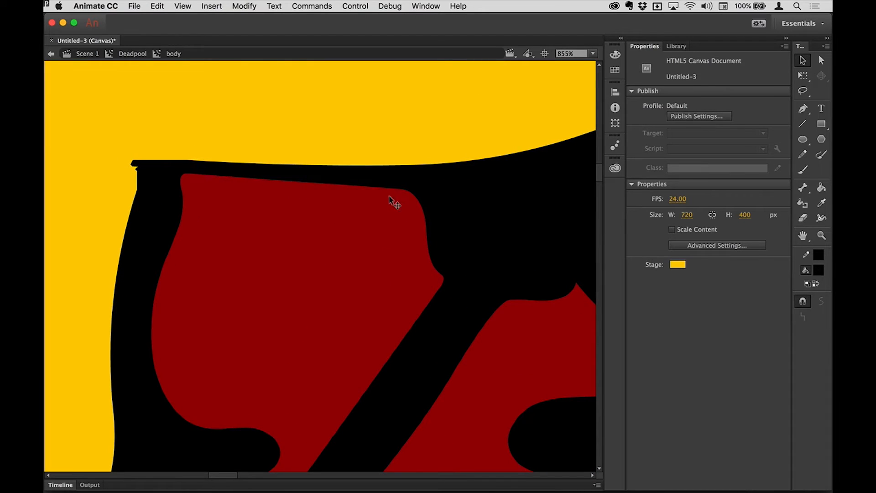
pyautogui.press('l')
pyautogui.moveTo(159, 174)
pyautogui.mouseDown()
pyautogui.moveTo(136, 190)
pyautogui.moveTo(162, 166)
pyautogui.moveTo(150, 129)
pyautogui.moveTo(121, 180)
pyautogui.mouseUp()
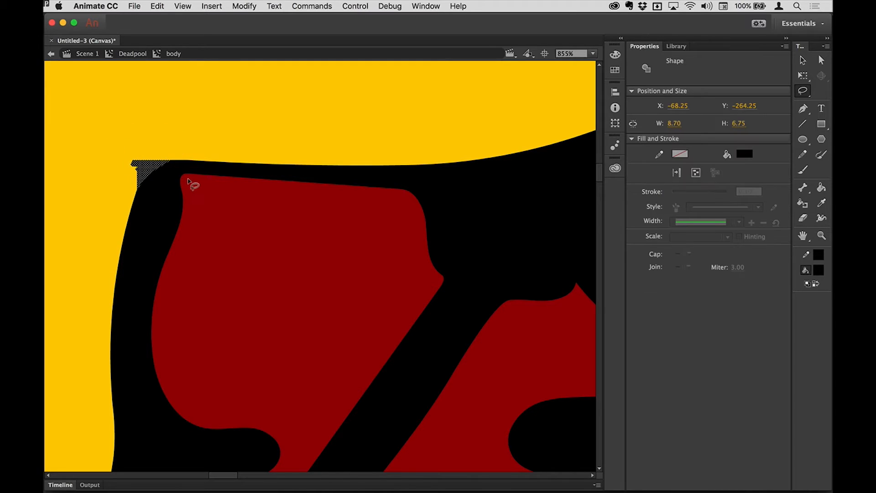
pyautogui.press('Delete')
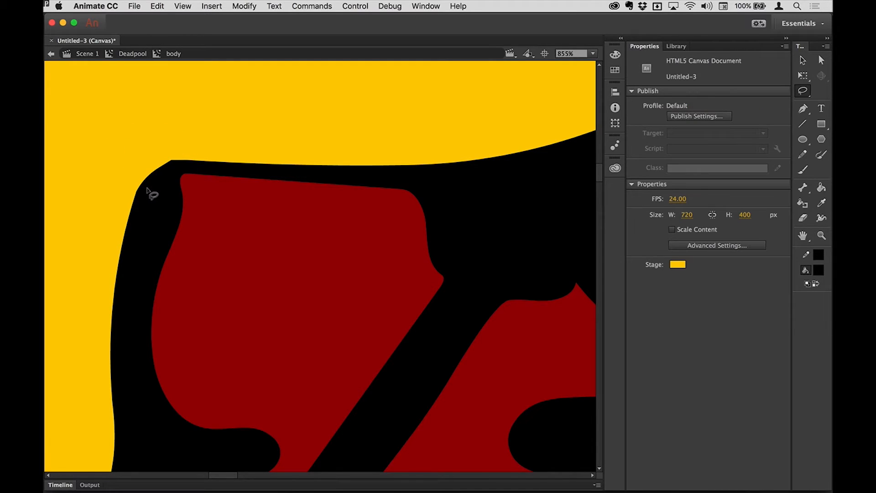
# Step: Pull the outline at the trimmed right shoulder outward into a rounded bump and curve the torso's side edge inward below it
pyautogui.press('v')
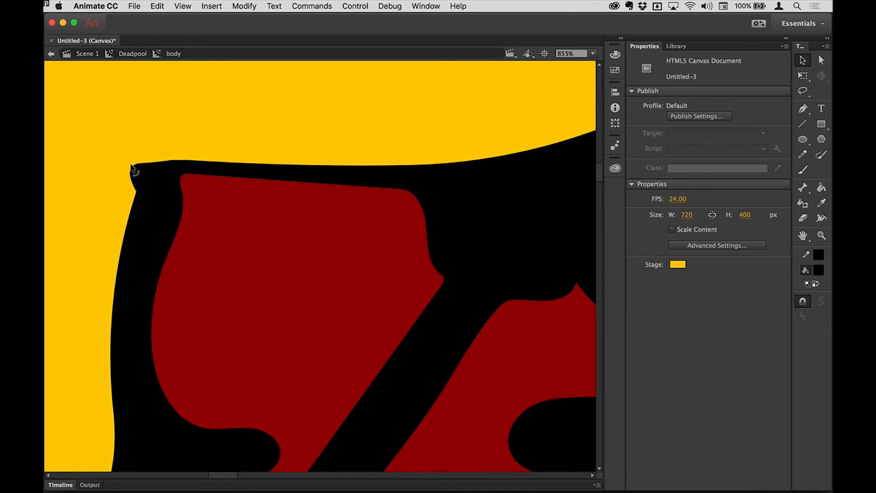
pyautogui.moveTo(134, 170); pyautogui.dragTo(121, 153)
pyautogui.moveTo(127, 187); pyautogui.dragTo(83, 179)
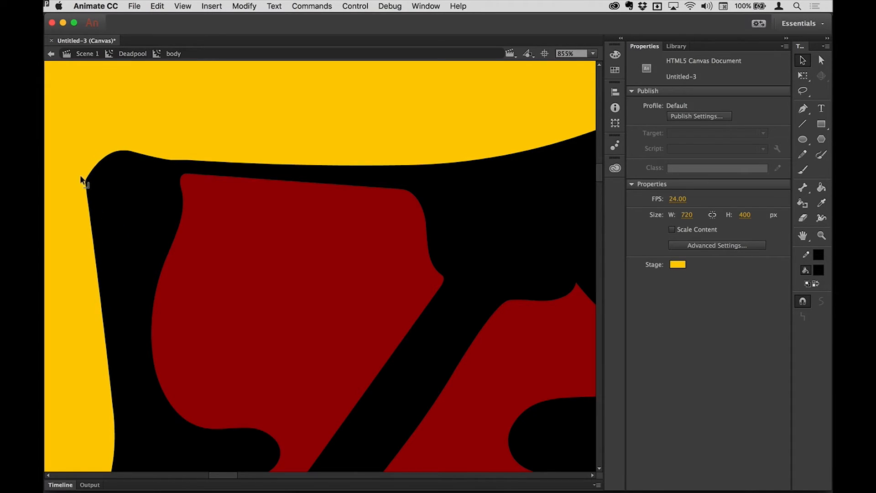
pyautogui.moveTo(98, 270)
pyautogui.mouseDown()
pyautogui.moveTo(111, 274)
pyautogui.moveTo(102, 284)
pyautogui.moveTo(105, 263)
pyautogui.mouseUp()
pyautogui.press('super+z')
pyautogui.click(85, 263)
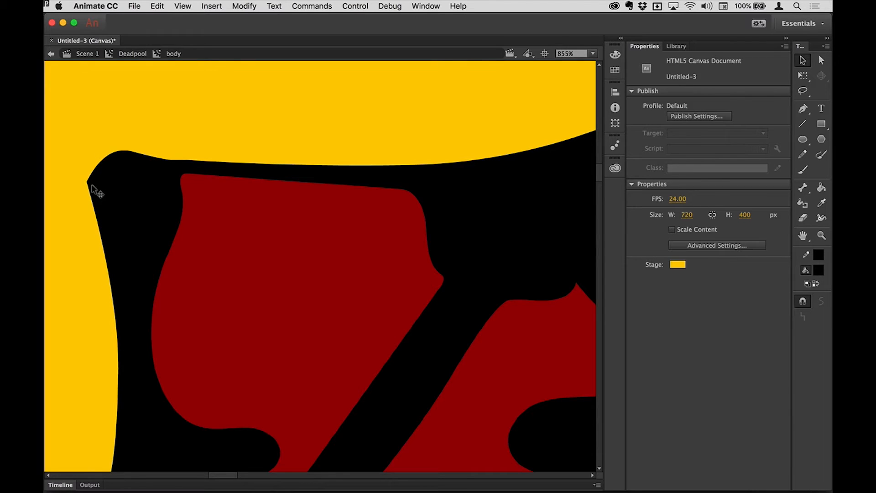
# Step: Lasso and delete the pointed tip and the uneven black strip along the cut edge of the torso's left shoulder
pyautogui.press('space')
pyautogui.moveTo(430, 218); pyautogui.dragTo(201, 235)
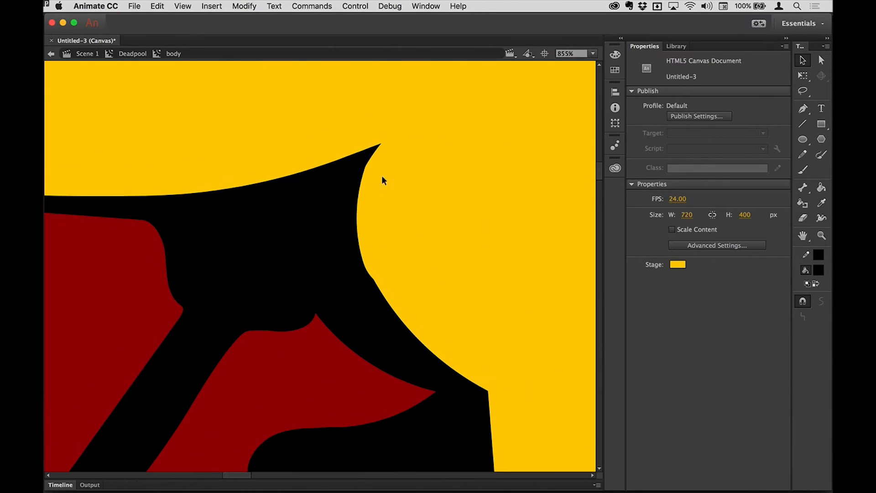
pyautogui.press('l')
pyautogui.moveTo(384, 133)
pyautogui.mouseDown()
pyautogui.moveTo(357, 168)
pyautogui.moveTo(365, 182)
pyautogui.mouseUp()
pyautogui.press('Delete')
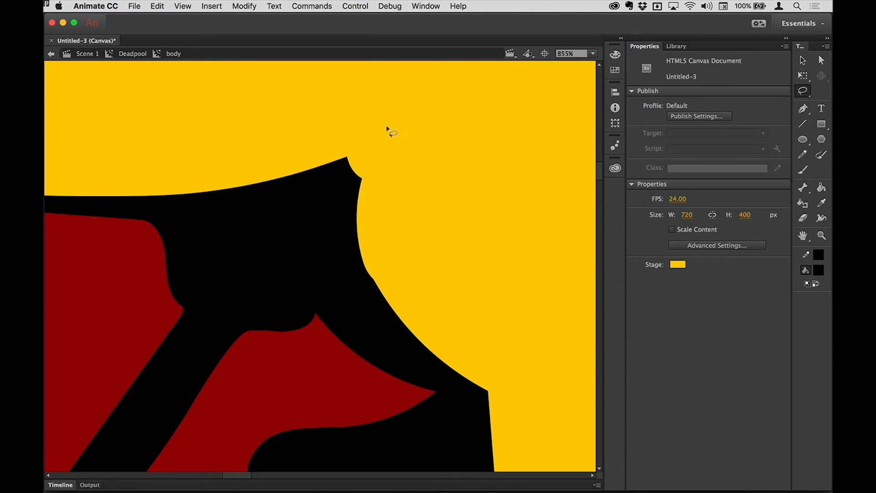
pyautogui.moveTo(387, 128)
pyautogui.mouseDown()
pyautogui.moveTo(316, 166)
pyautogui.moveTo(326, 229)
pyautogui.moveTo(355, 296)
pyautogui.moveTo(411, 362)
pyautogui.moveTo(459, 384)
pyautogui.moveTo(503, 385)
pyautogui.moveTo(544, 314)
pyautogui.moveTo(457, 155)
pyautogui.mouseUp()
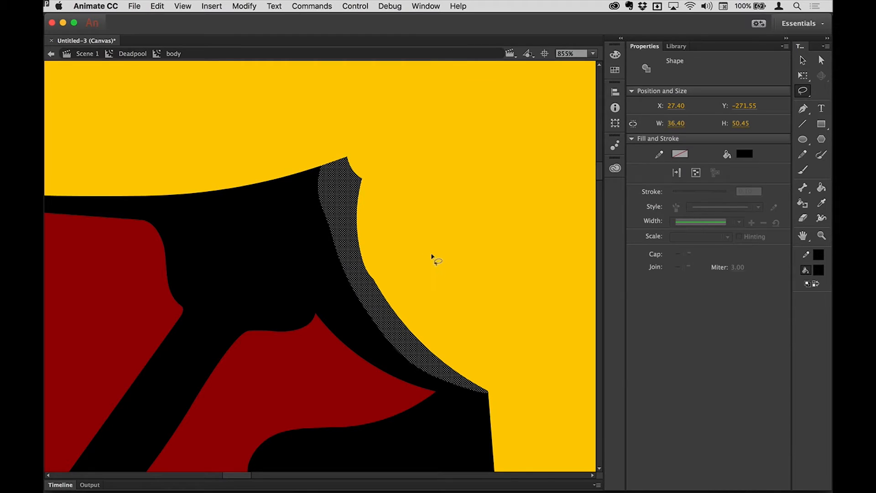
pyautogui.press('Delete')
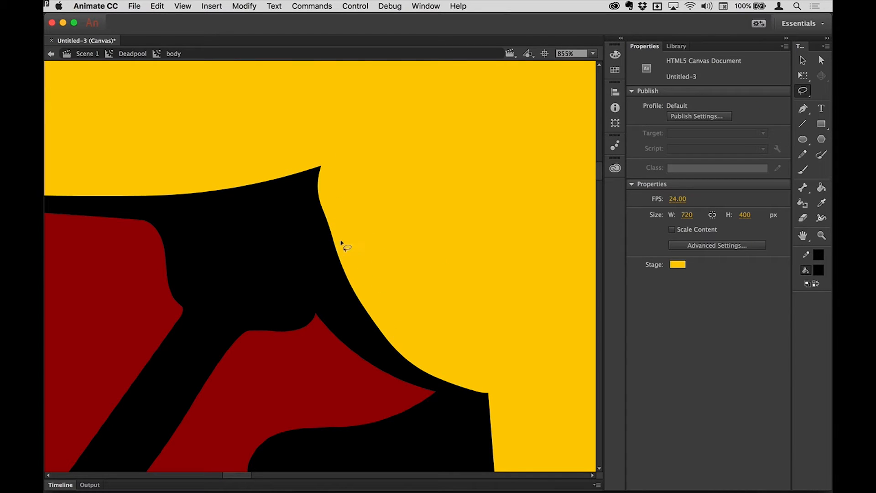
# Step: Pull the cut edge of the left shoulder outward in several places to extend the black area past the torso
pyautogui.press('v')
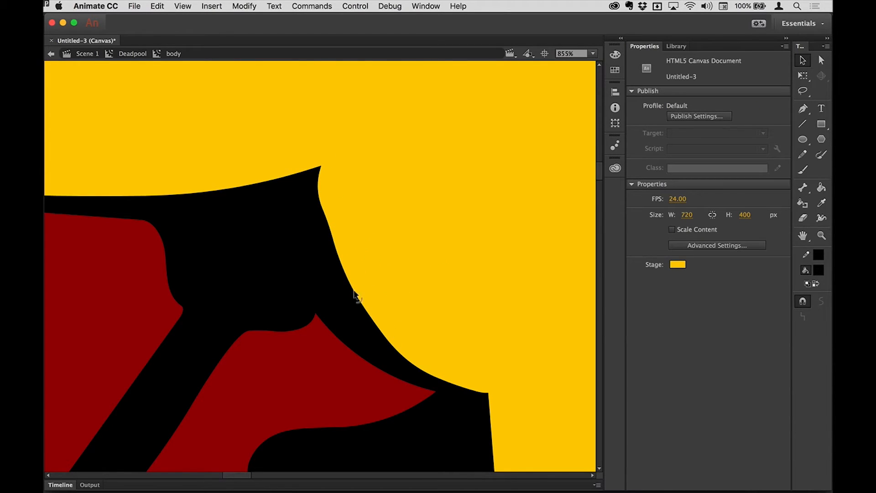
pyautogui.moveTo(355, 299); pyautogui.dragTo(464, 202)
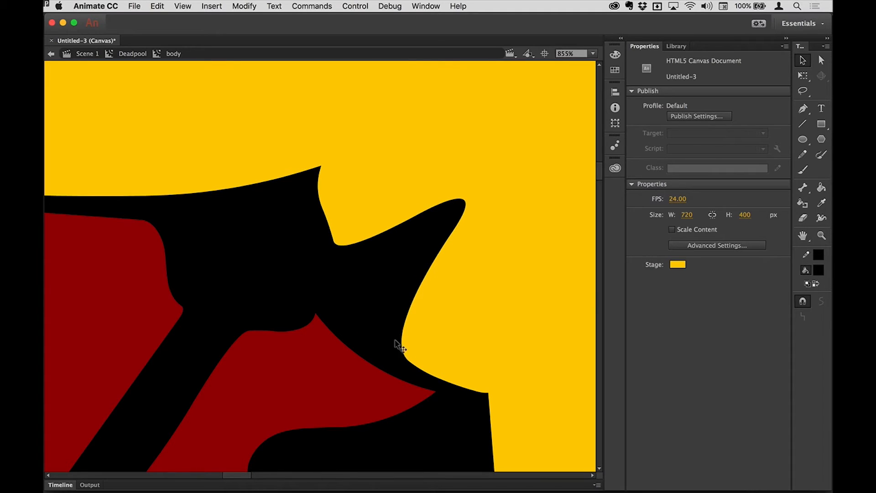
pyautogui.moveTo(402, 351); pyautogui.dragTo(501, 247)
pyautogui.moveTo(459, 362); pyautogui.dragTo(488, 355)
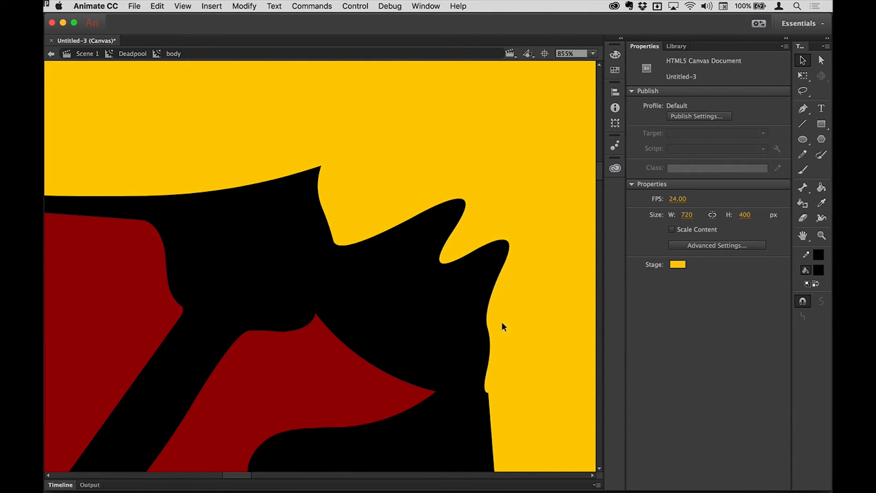
# Step: Paint over the spiky left shoulder with an enlarged black brush to form a smooth rounded shoulder, and leave the body clip
pyautogui.press('b')
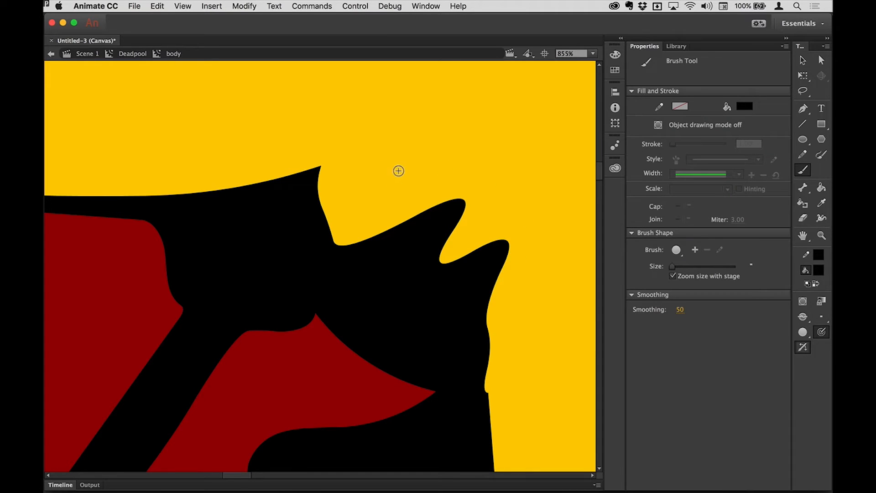
pyautogui.press(']')
pyautogui.press(']')
pyautogui.press(']')
pyautogui.press(']')
pyautogui.press(']')
pyautogui.moveTo(321, 174)
pyautogui.mouseDown()
pyautogui.moveTo(383, 157)
pyautogui.moveTo(429, 165)
pyautogui.moveTo(464, 186)
pyautogui.moveTo(487, 239)
pyautogui.moveTo(466, 384)
pyautogui.moveTo(461, 260)
pyautogui.moveTo(407, 194)
pyautogui.moveTo(385, 186)
pyautogui.moveTo(374, 196)
pyautogui.moveTo(336, 198)
pyautogui.moveTo(354, 241)
pyautogui.moveTo(373, 243)
pyautogui.moveTo(317, 212)
pyautogui.mouseUp()
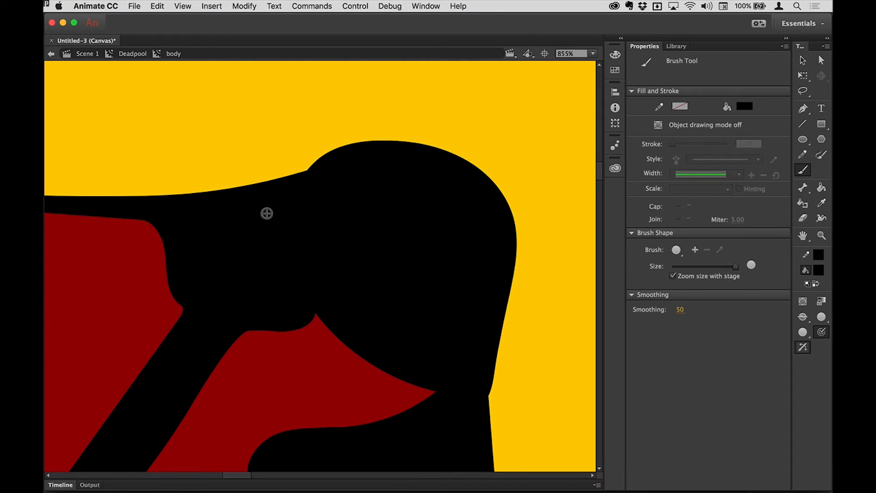
pyautogui.click(249, 206)
pyautogui.moveTo(249, 206); pyautogui.dragTo(360, 176)
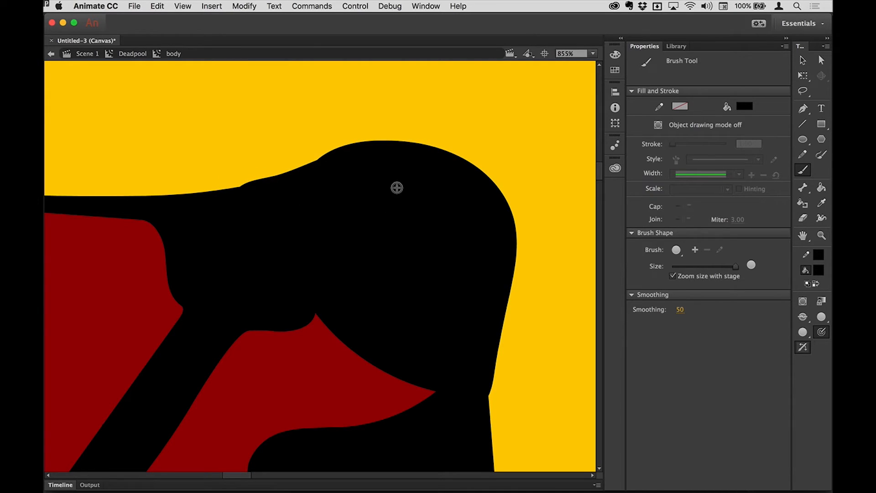
pyautogui.press('super+3')
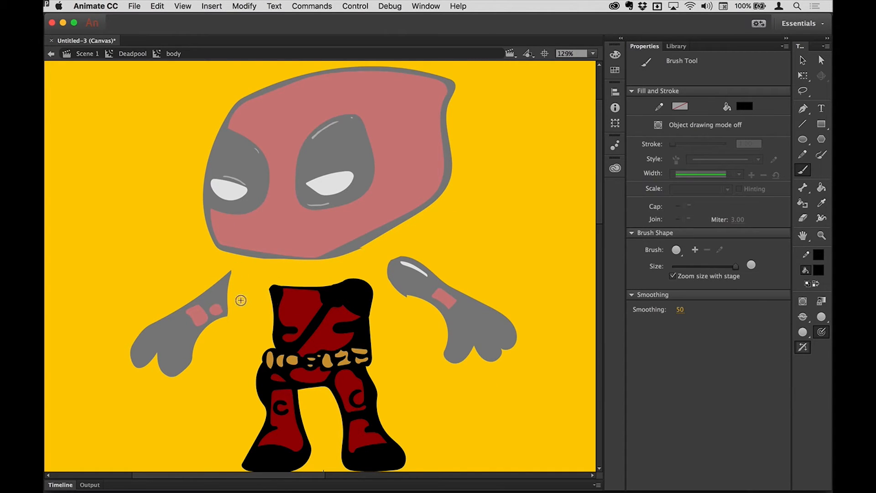
pyautogui.press('v')
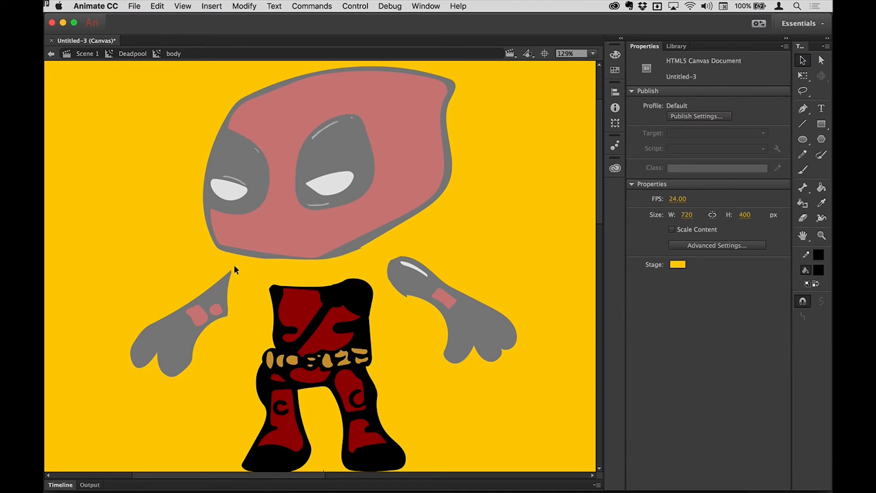
pyautogui.doubleClick(180, 258)
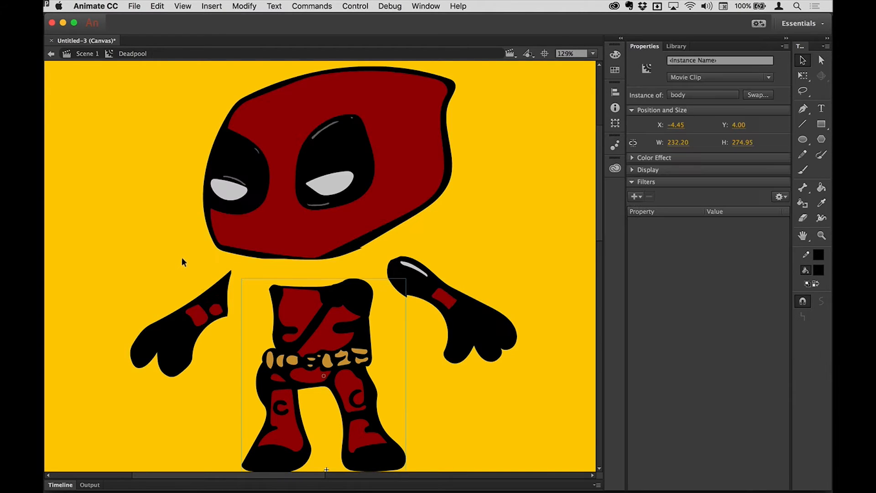
# Step: Open the rArm clip for editing and pull the arm's cut upper end outward into a rounded shoulder
pyautogui.doubleClick(182, 337)
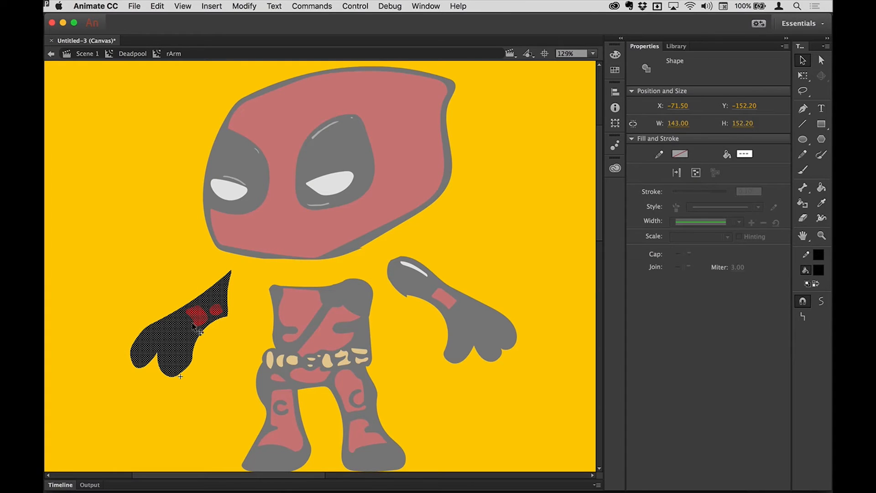
pyautogui.press('z')
pyautogui.moveTo(170, 272); pyautogui.dragTo(293, 367)
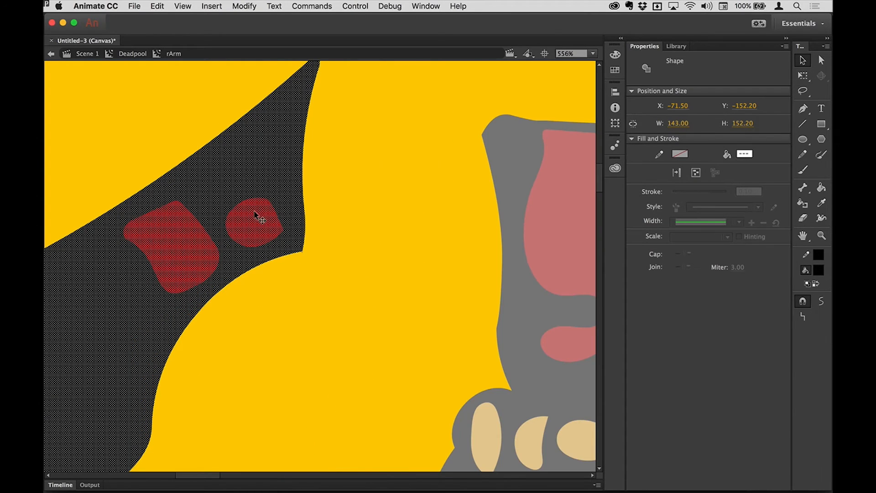
pyautogui.click(326, 177)
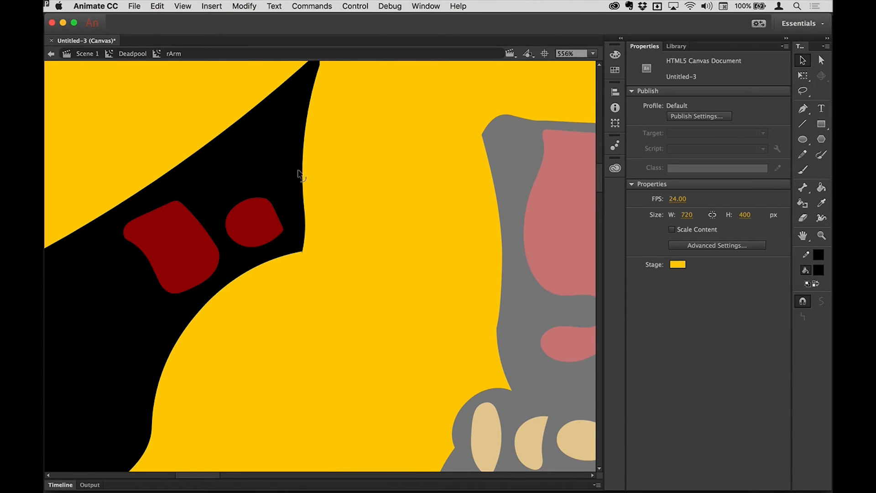
pyautogui.moveTo(300, 174); pyautogui.dragTo(355, 152)
pyautogui.scroll(4, 430, 196)
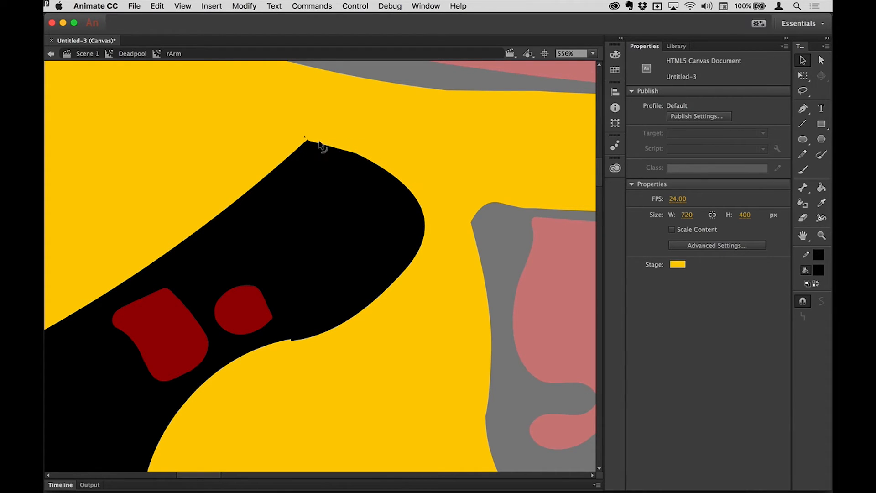
# Step: Lasso and delete the pointed tip at the top of the rArm shoulder and the bulging strip along its underside
pyautogui.press('l')
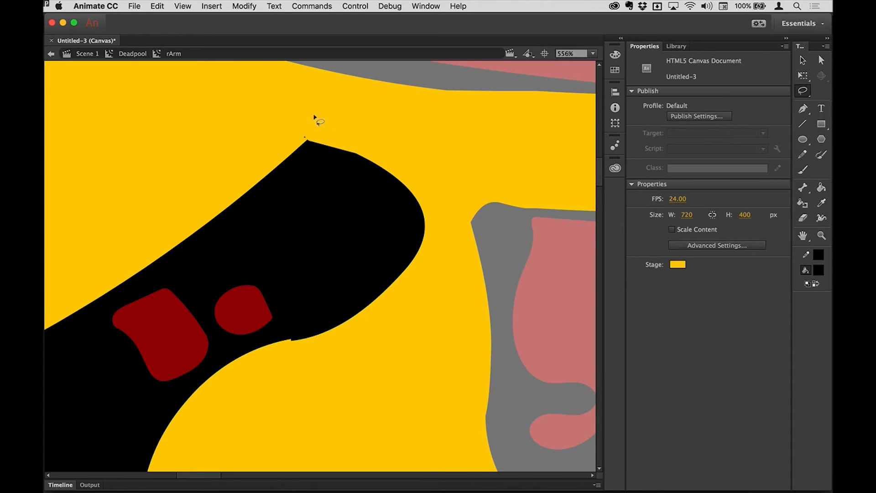
pyautogui.moveTo(314, 121)
pyautogui.mouseDown()
pyautogui.moveTo(290, 143)
pyautogui.moveTo(343, 143)
pyautogui.mouseUp()
pyautogui.moveTo(345, 118); pyautogui.dragTo(349, 117)
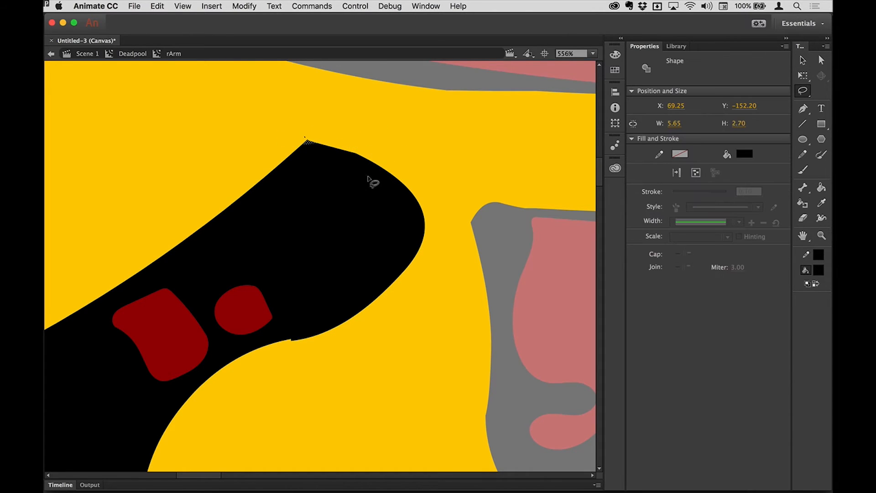
pyautogui.press('Delete')
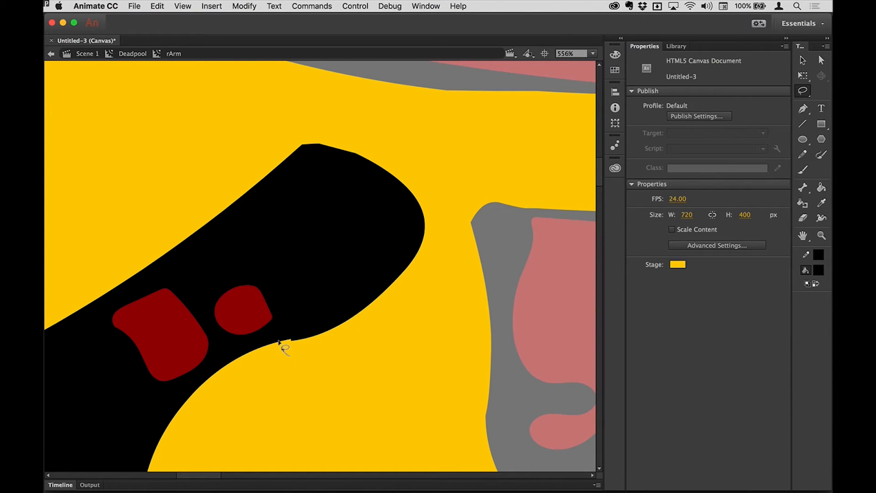
pyautogui.moveTo(279, 342)
pyautogui.mouseDown()
pyautogui.moveTo(348, 309)
pyautogui.moveTo(412, 303)
pyautogui.moveTo(305, 368)
pyautogui.mouseUp()
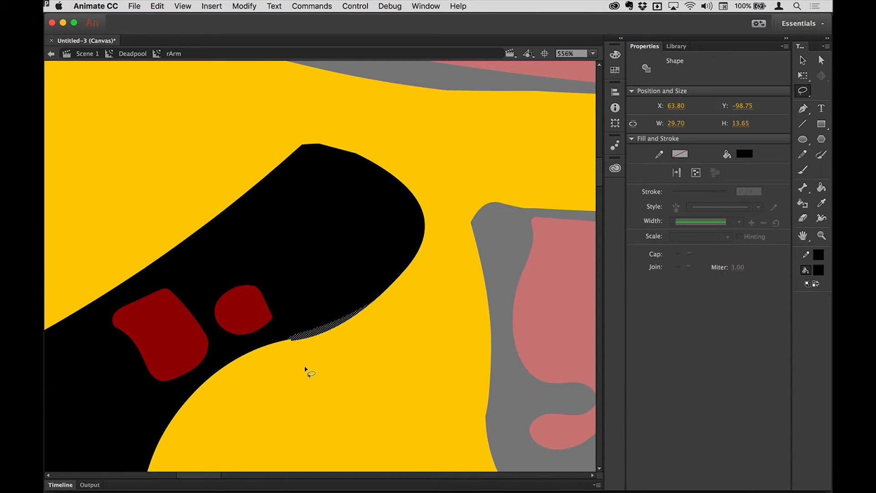
pyautogui.press('Delete')
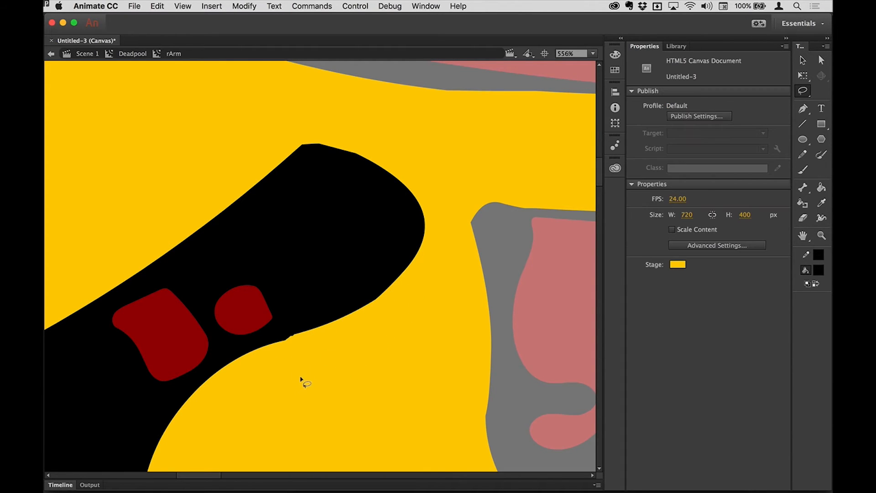
# Step: Smooth the small notch on the underside of the rArm shoulder by reshaping its outline, and leave the clip
pyautogui.press('v')
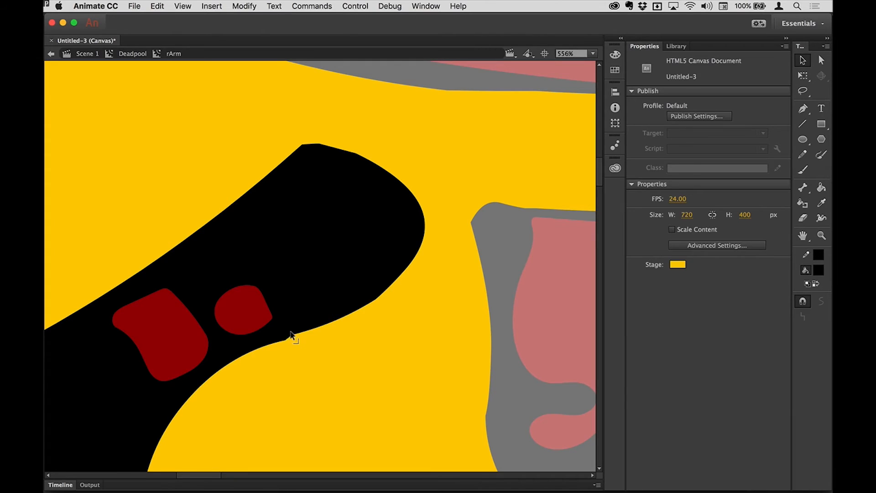
pyautogui.moveTo(291, 334); pyautogui.dragTo(296, 336)
pyautogui.moveTo(340, 279); pyautogui.dragTo(335, 278)
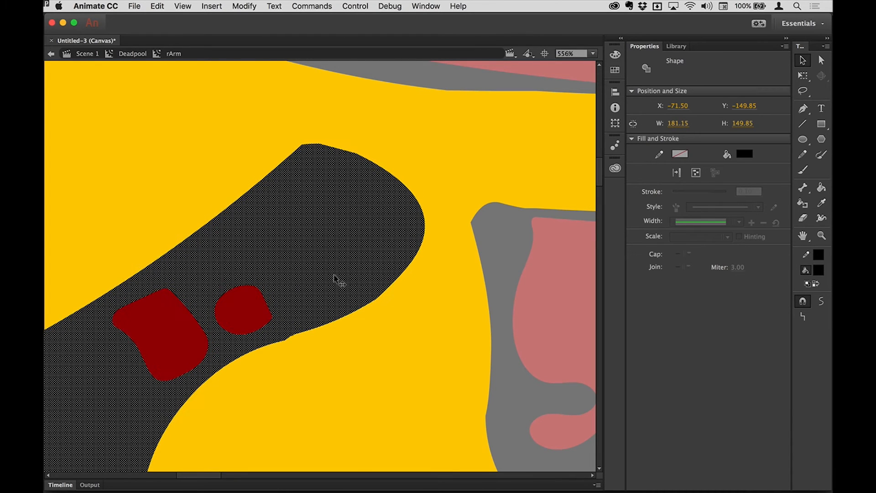
pyautogui.click(425, 170)
pyautogui.press('super+3')
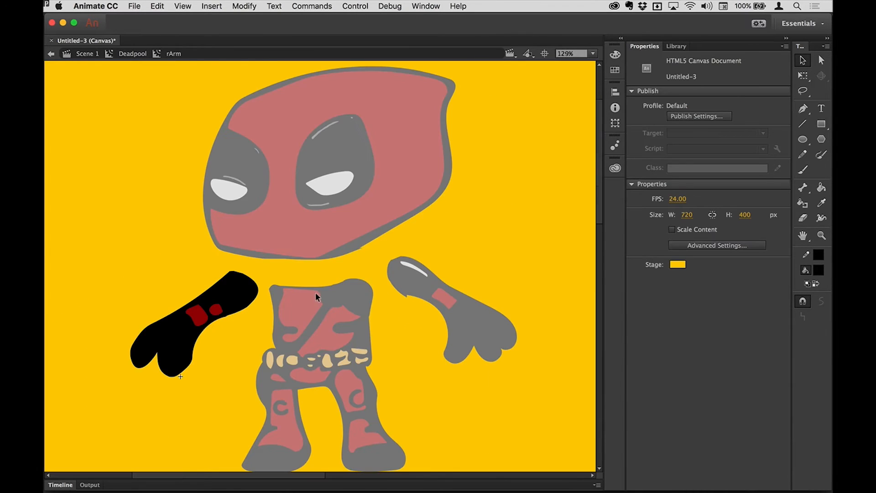
pyautogui.doubleClick(460, 313)
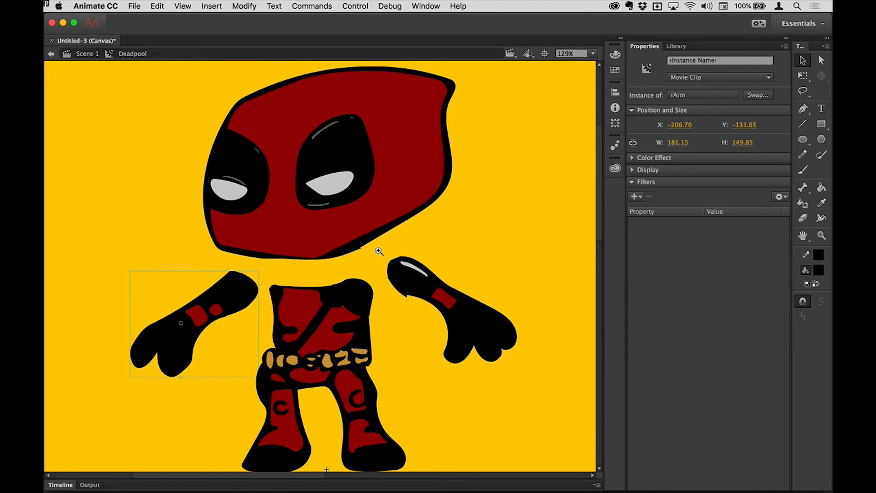
# Step: Open the lArm clip for editing and pull the spike on the underside of its shoulder in toward the arm's outline
pyautogui.moveTo(377, 254); pyautogui.dragTo(453, 325)
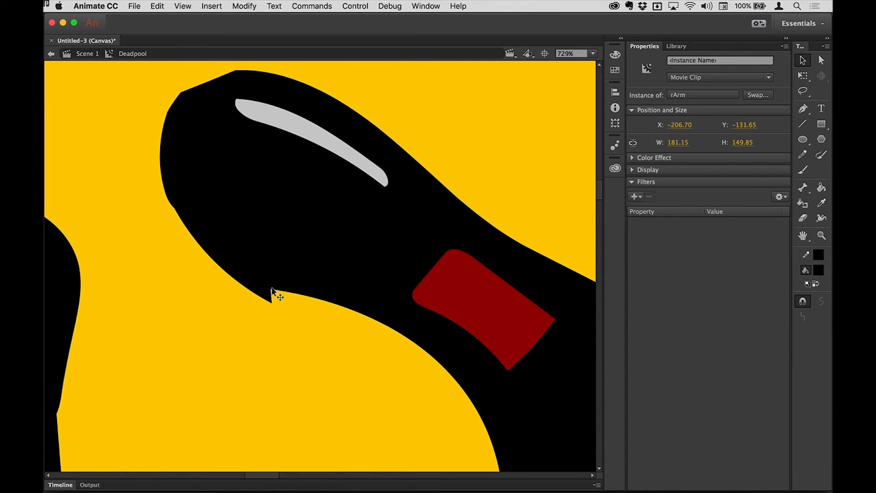
pyautogui.click(282, 323)
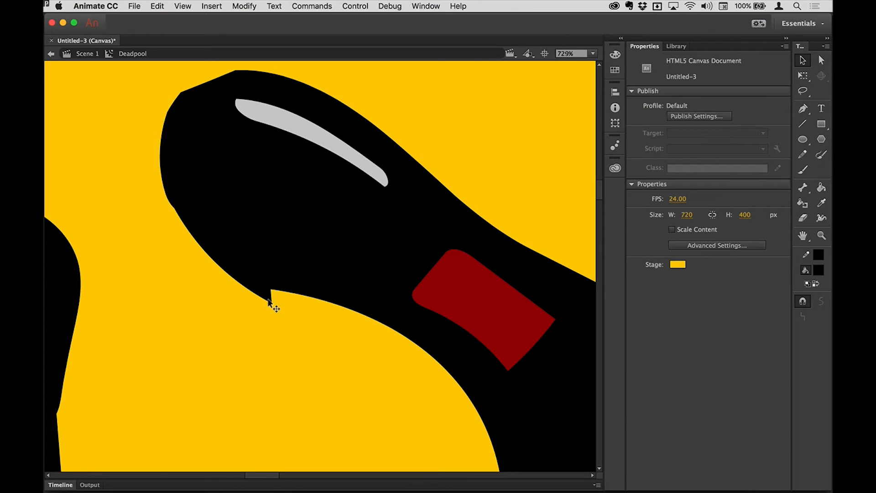
pyautogui.doubleClick(279, 261)
pyautogui.click(275, 310)
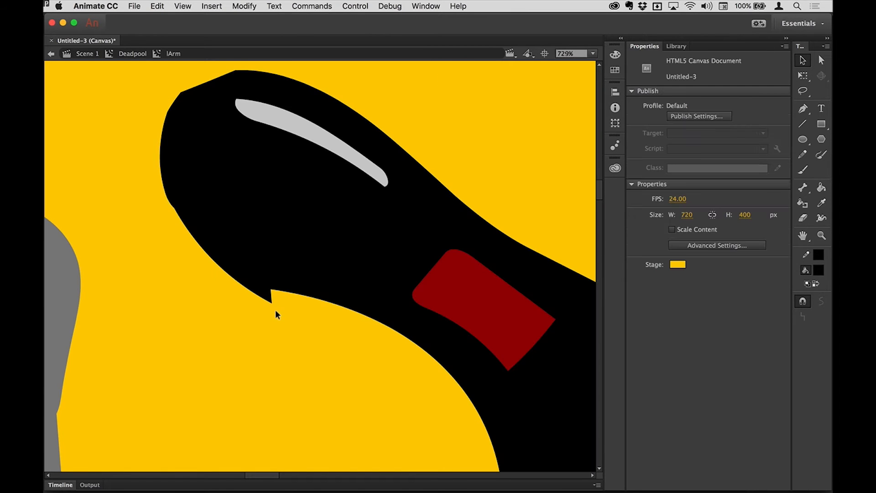
pyautogui.moveTo(254, 288); pyautogui.dragTo(256, 281)
pyautogui.click(256, 284)
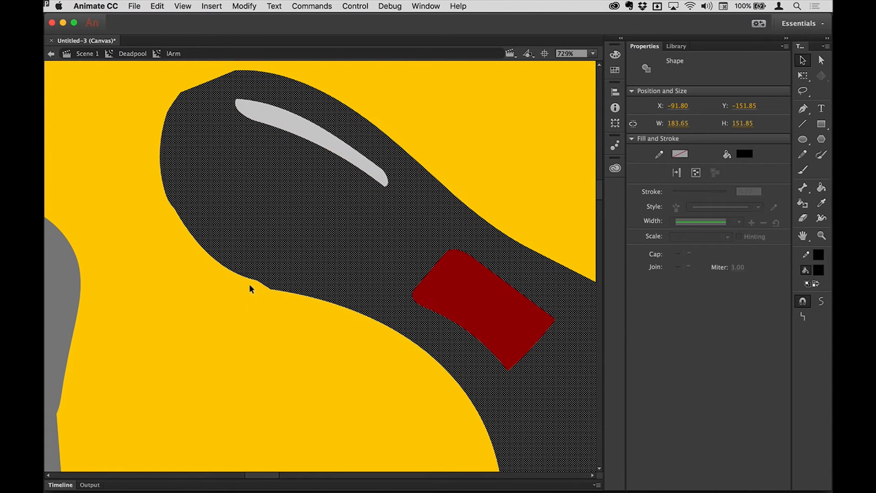
# Step: Paint around the cut end of lArm with a black brush to form a smooth rounded shoulder, and leave the clip
pyautogui.press('b')
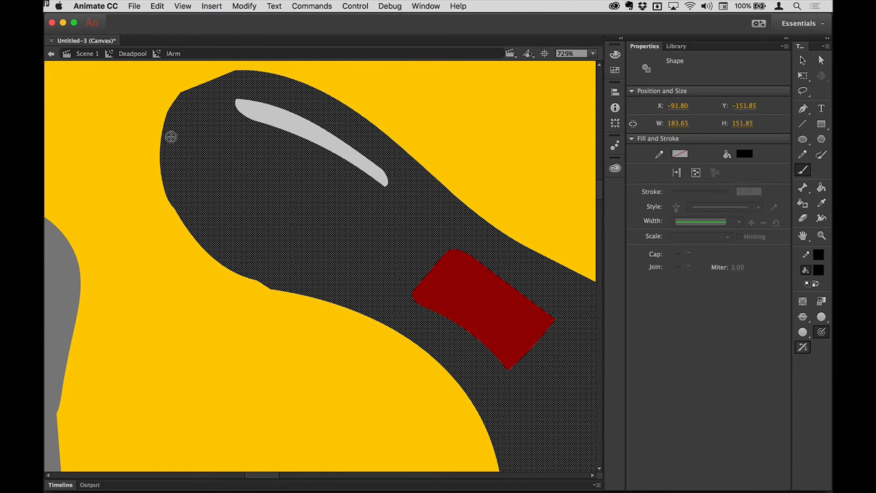
pyautogui.moveTo(236, 80)
pyautogui.mouseDown()
pyautogui.moveTo(180, 109)
pyautogui.moveTo(168, 144)
pyautogui.moveTo(177, 198)
pyautogui.moveTo(204, 235)
pyautogui.moveTo(234, 254)
pyautogui.moveTo(325, 268)
pyautogui.mouseUp()
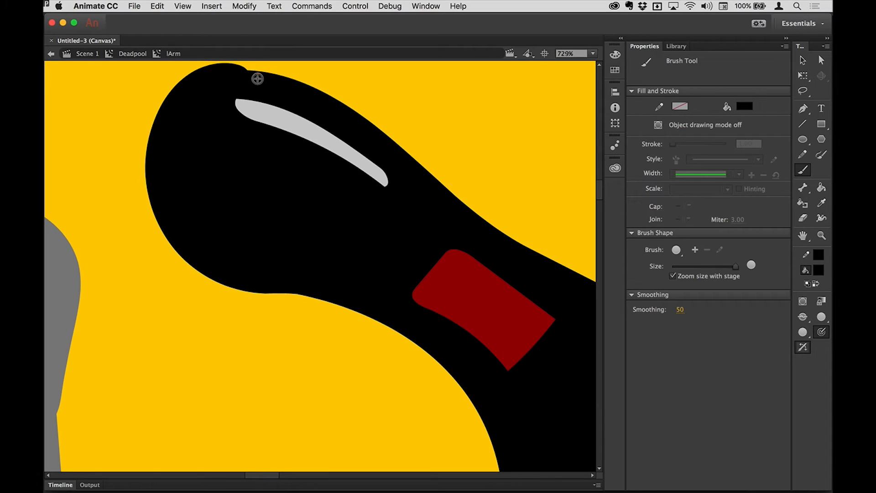
pyautogui.moveTo(249, 78)
pyautogui.mouseDown()
pyautogui.moveTo(263, 83)
pyautogui.moveTo(228, 85)
pyautogui.moveTo(271, 83)
pyautogui.mouseUp()
pyautogui.press('super+2')
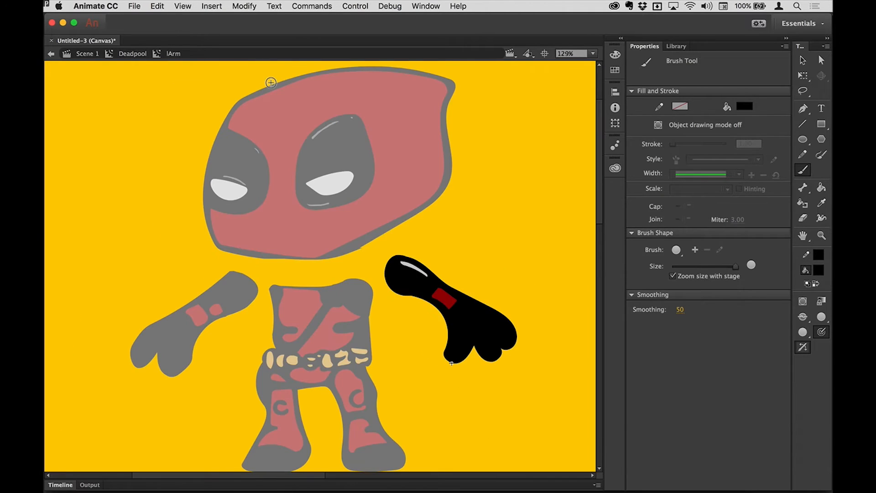
pyautogui.click(802, 59)
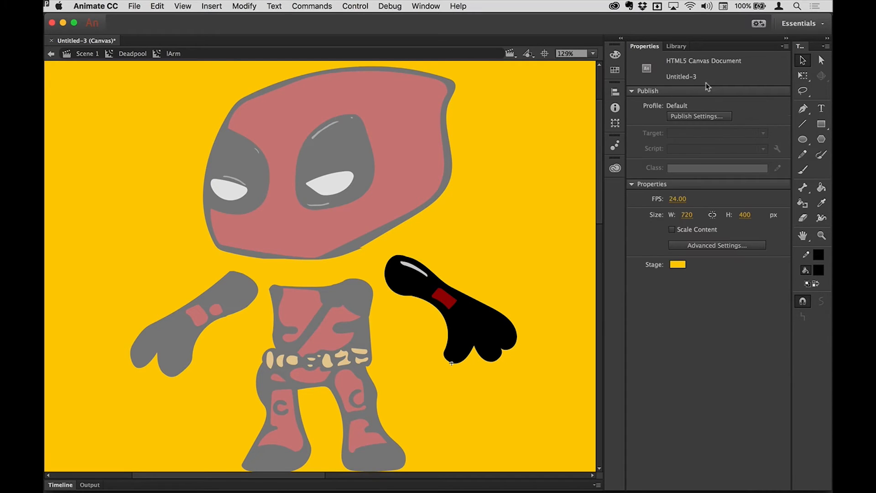
pyautogui.doubleClick(526, 127)
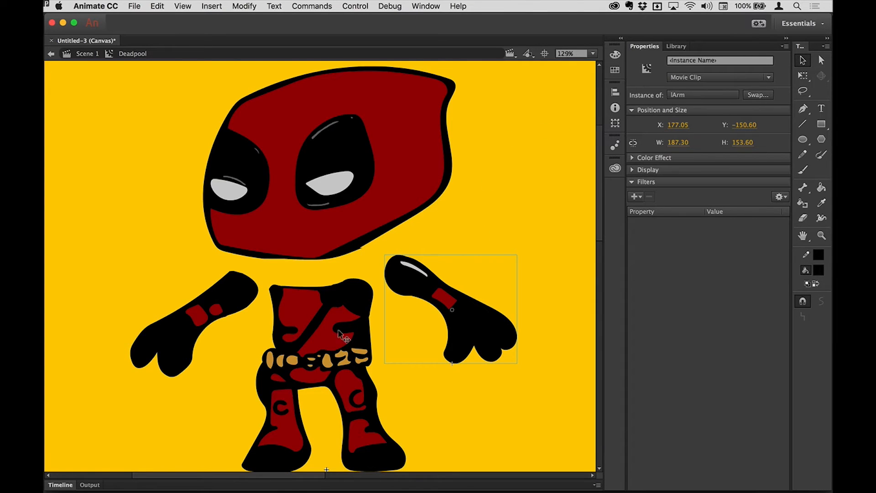
# Step: Use Free Transform to move the transformation points of the rArm and lArm clips toward their shoulder joints
pyautogui.click(334, 305)
pyautogui.click(505, 215)
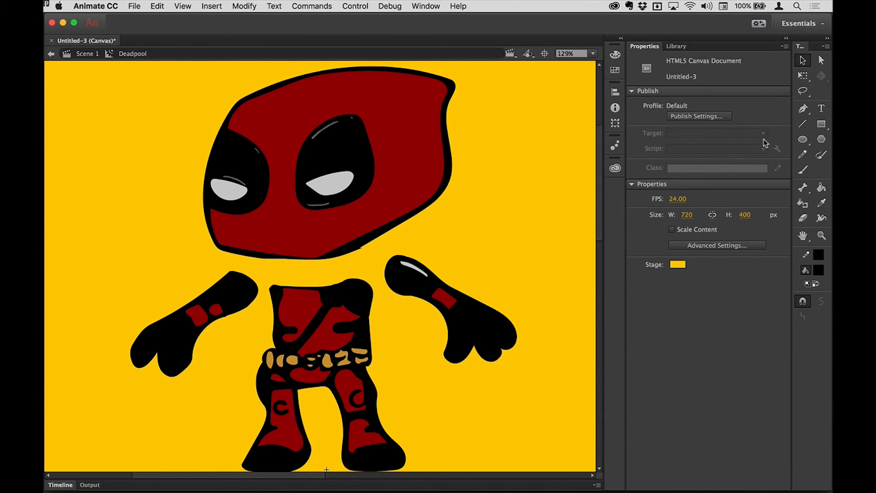
pyautogui.press('q')
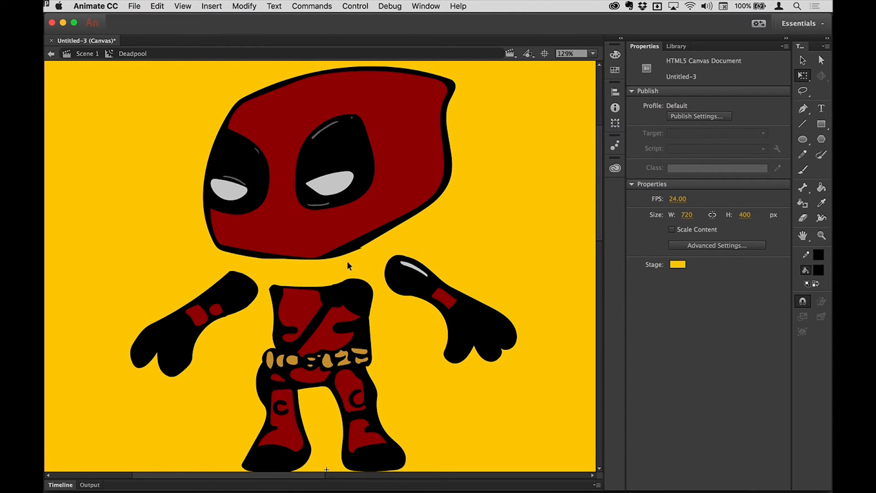
pyautogui.click(321, 307)
pyautogui.moveTo(319, 304); pyautogui.dragTo(319, 300)
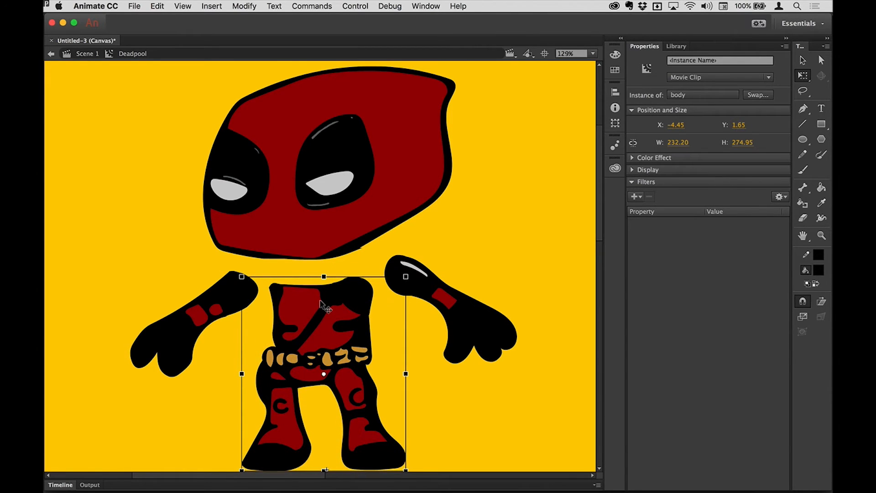
pyautogui.click(429, 279)
pyautogui.click(203, 303)
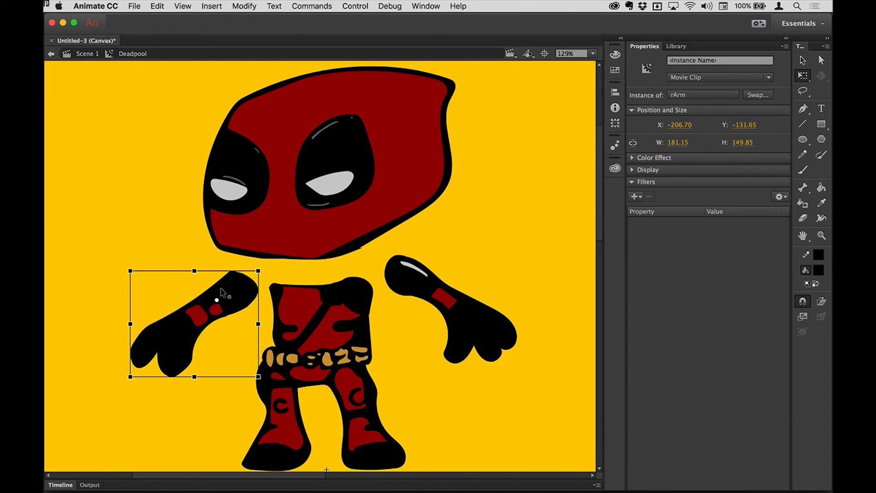
pyautogui.click(431, 293)
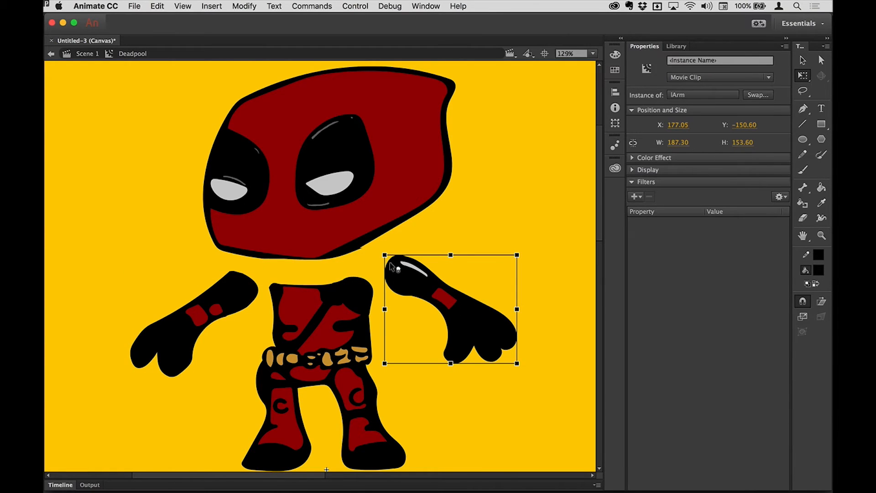
# Step: Move the body clip's transformation point up to the chest and the head clip's point down to the neck
pyautogui.click(319, 326)
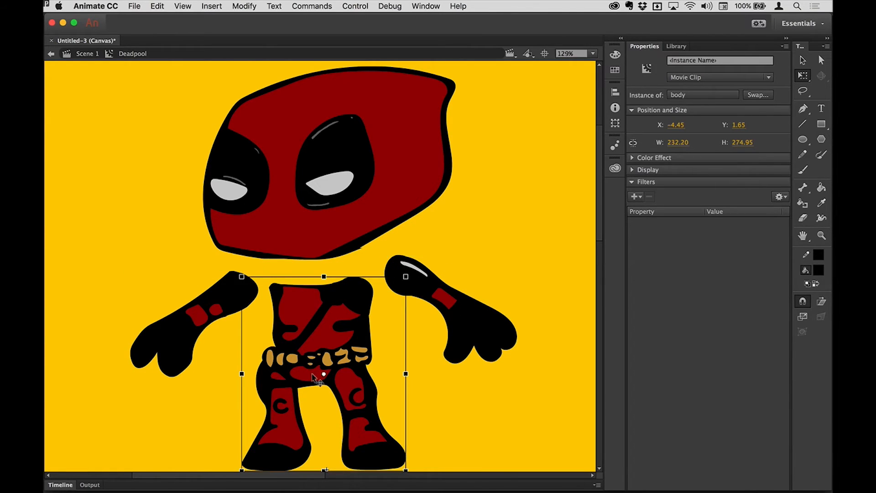
pyautogui.moveTo(319, 370); pyautogui.dragTo(305, 319)
pyautogui.click(338, 223)
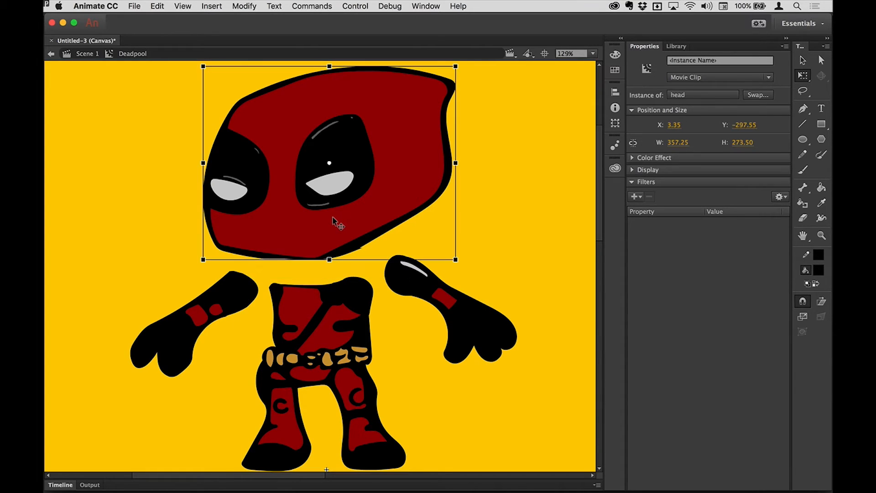
pyautogui.moveTo(324, 158); pyautogui.dragTo(309, 244)
# Step: Move the head down onto the top of the torso and bring it to the front of the other clips
pyautogui.moveTo(375, 125); pyautogui.dragTo(384, 156)
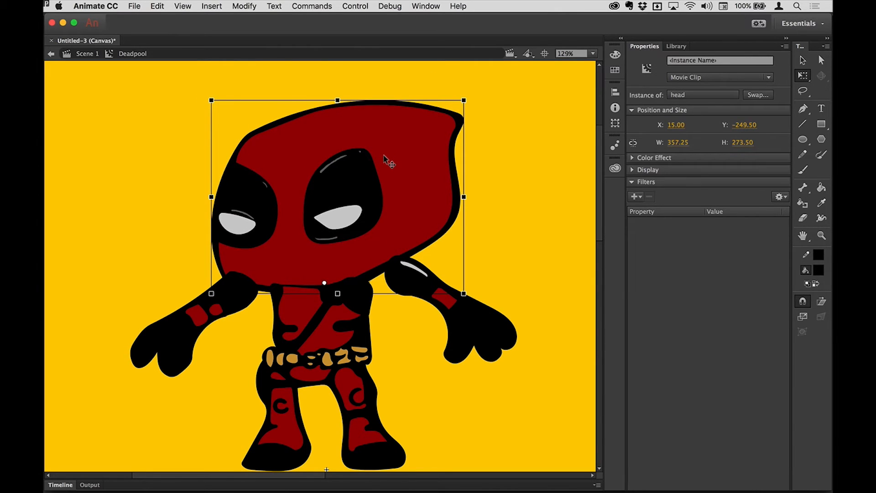
pyautogui.press('shift+super+Up')
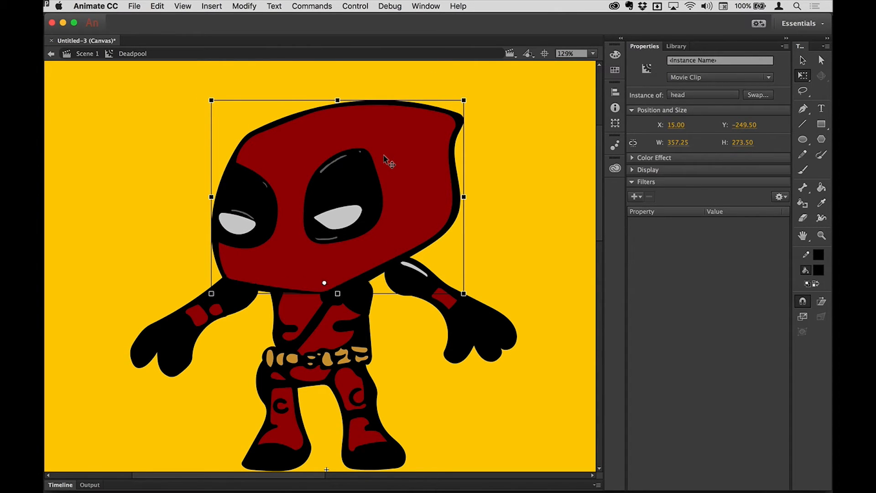
pyautogui.rightClick(385, 160)
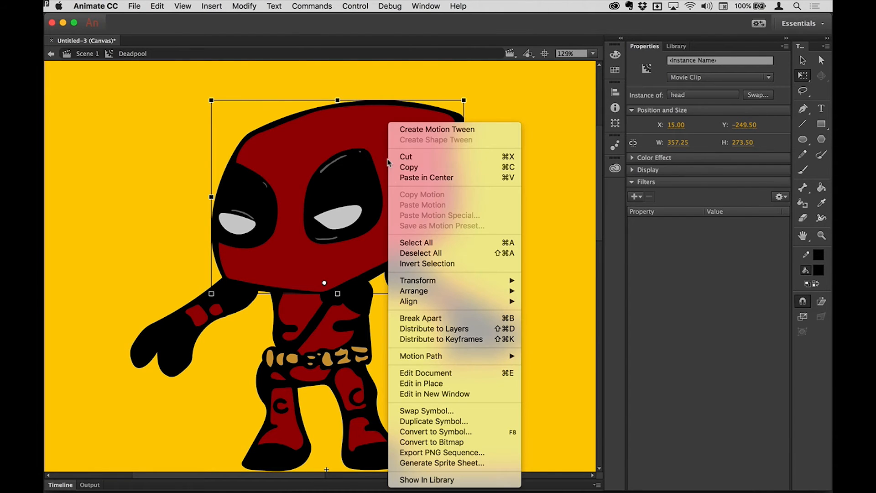
pyautogui.moveTo(471, 294)
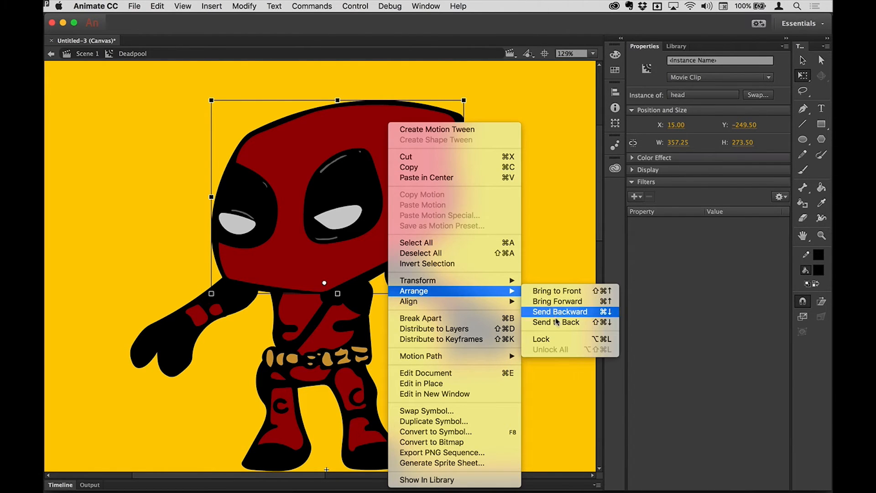
pyautogui.click(555, 230)
# Step: Move the lArm and rArm clips inward so their rounded shoulders overlap the torso beneath the head
pyautogui.click(477, 322)
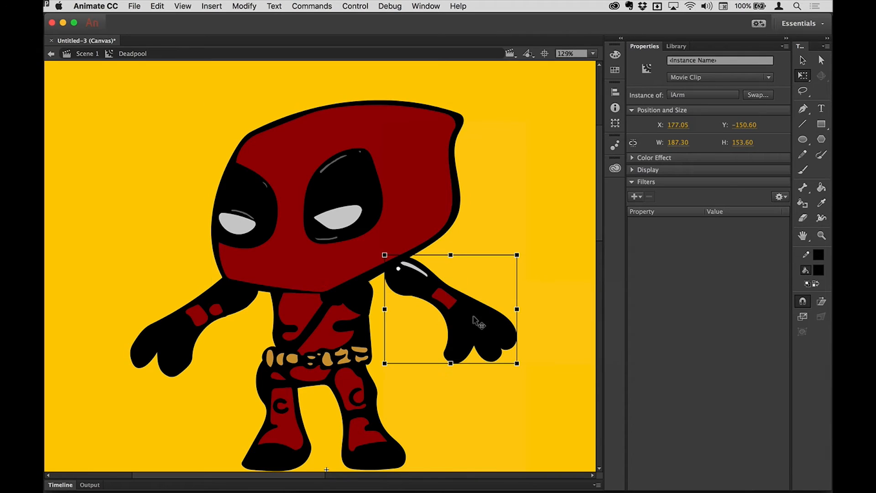
pyautogui.moveTo(477, 322); pyautogui.dragTo(440, 332)
pyautogui.moveTo(204, 321); pyautogui.dragTo(238, 315)
pyautogui.click(495, 272)
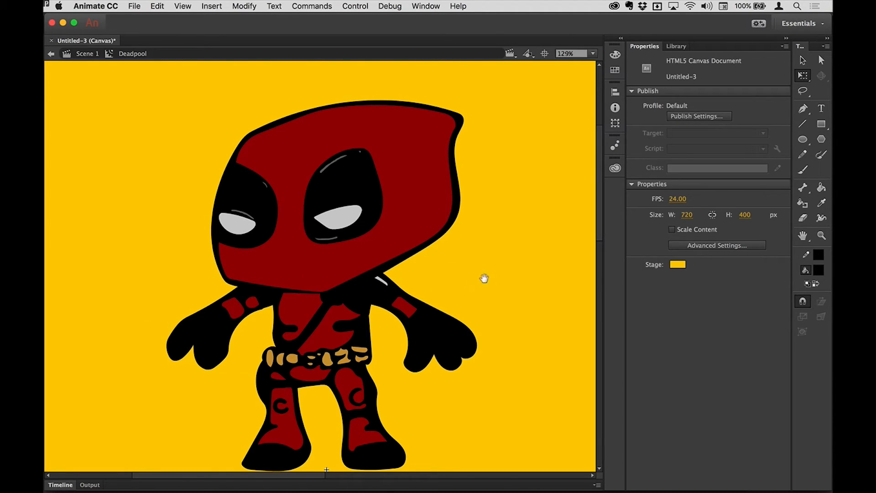
pyautogui.moveTo(484, 278); pyautogui.dragTo(484, 262)
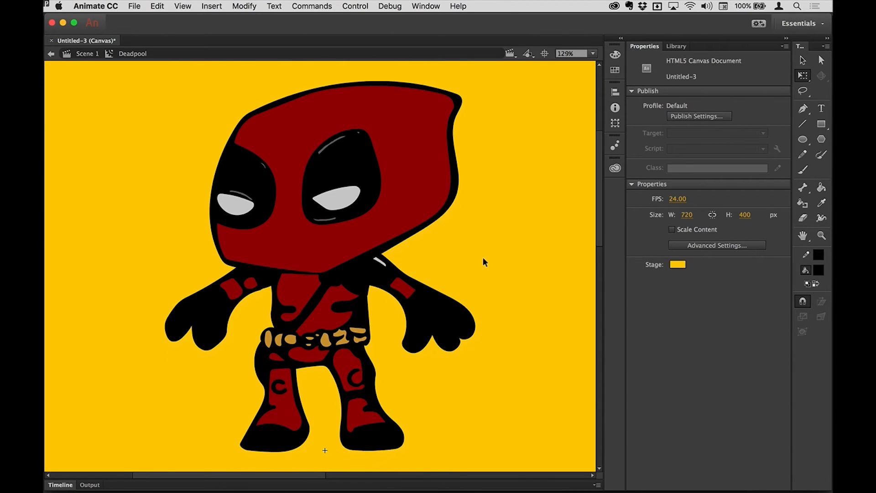
# Step: Add bones with the Bone tool from the body's chest to the head, the lArm shoulder and the rArm shoulder
pyautogui.press('m')
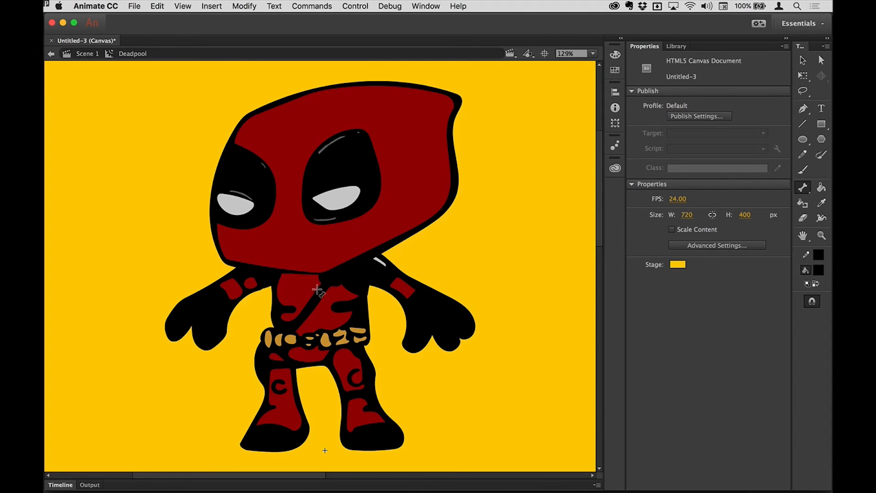
pyautogui.moveTo(317, 289); pyautogui.dragTo(315, 253)
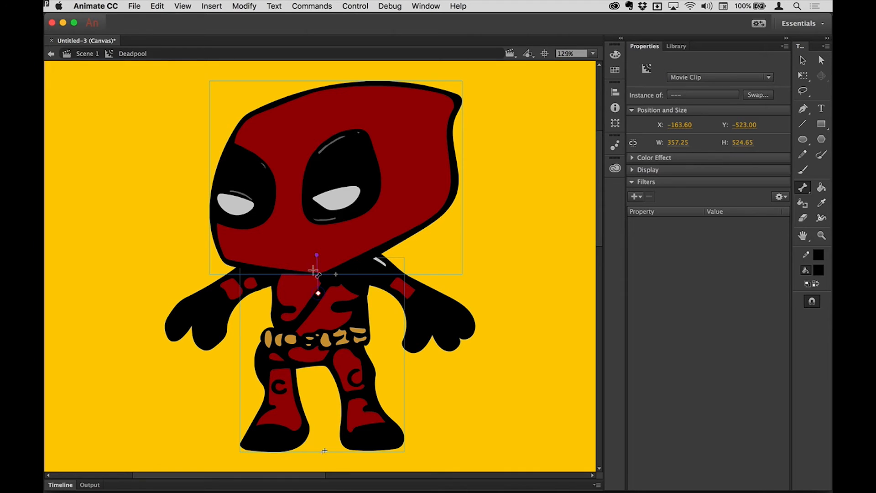
pyautogui.moveTo(318, 292); pyautogui.dragTo(371, 264)
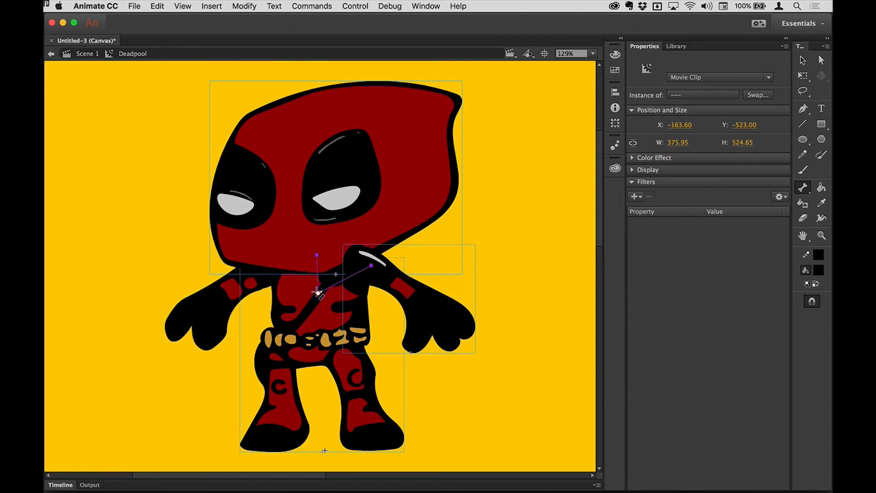
pyautogui.moveTo(318, 292); pyautogui.dragTo(262, 276)
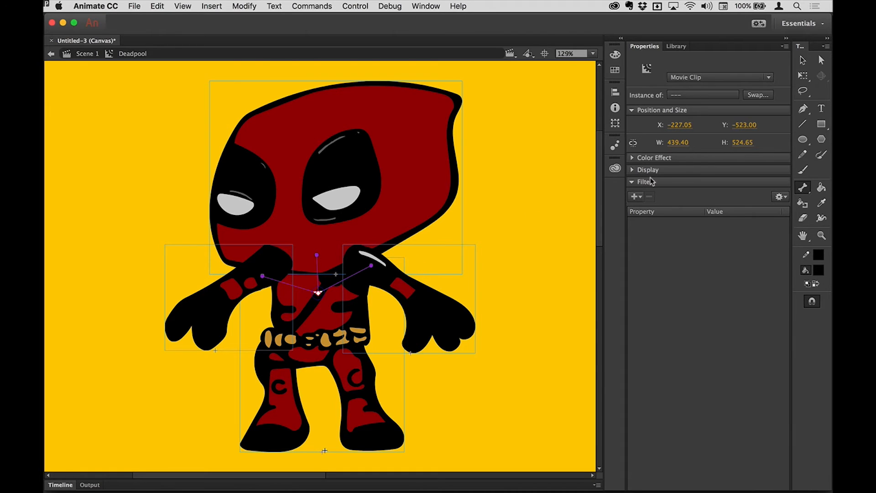
# Step: Send the rArm clip to the back so its shoulder sits behind the torso and head
pyautogui.click(802, 60)
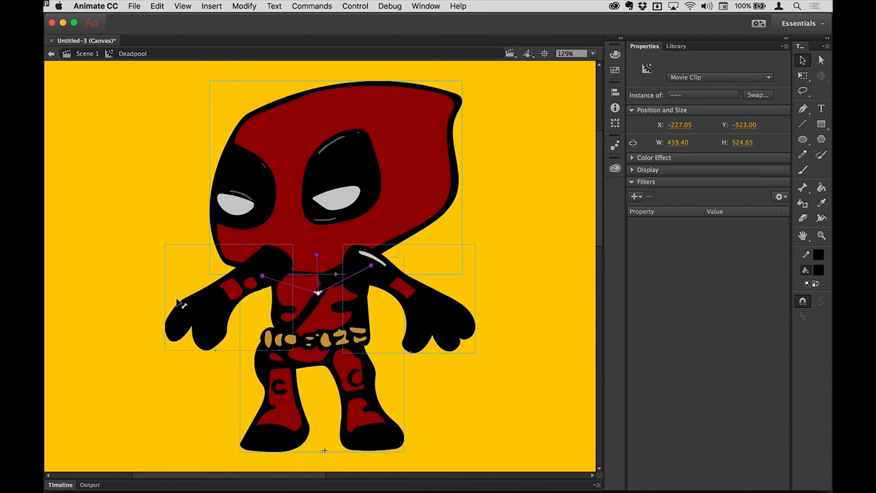
pyautogui.rightClick(201, 305)
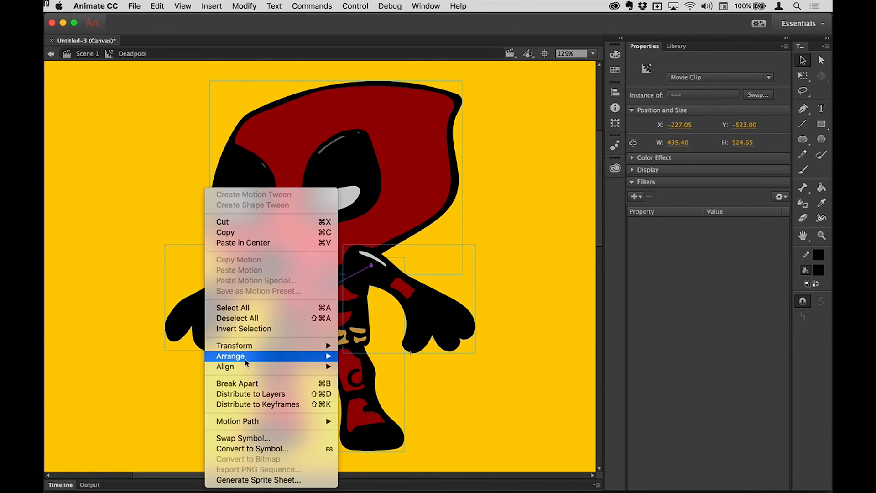
pyautogui.moveTo(230, 356)
pyautogui.click(379, 387)
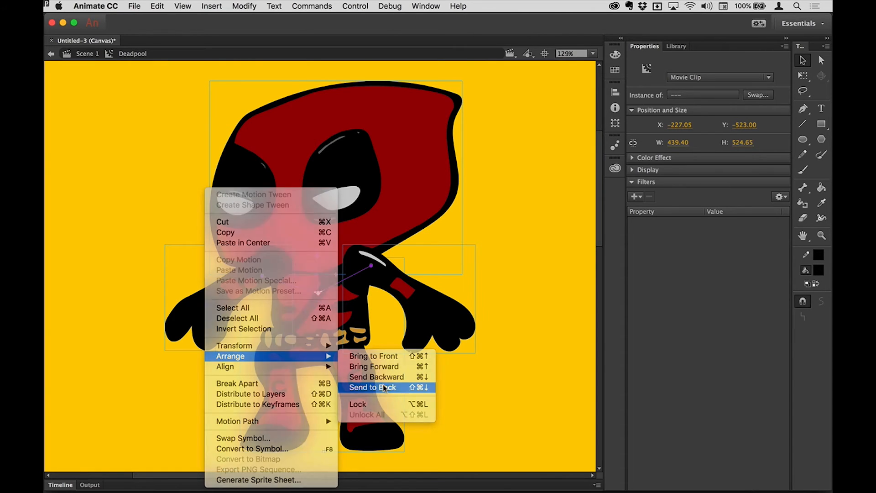
pyautogui.click(94, 276)
pyautogui.click(214, 306)
pyautogui.rightClick(214, 306)
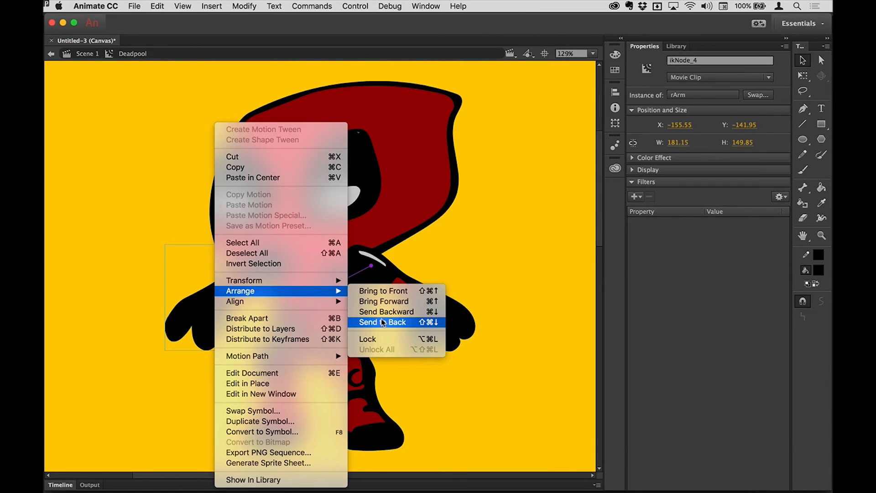
pyautogui.click(379, 323)
pyautogui.click(448, 292)
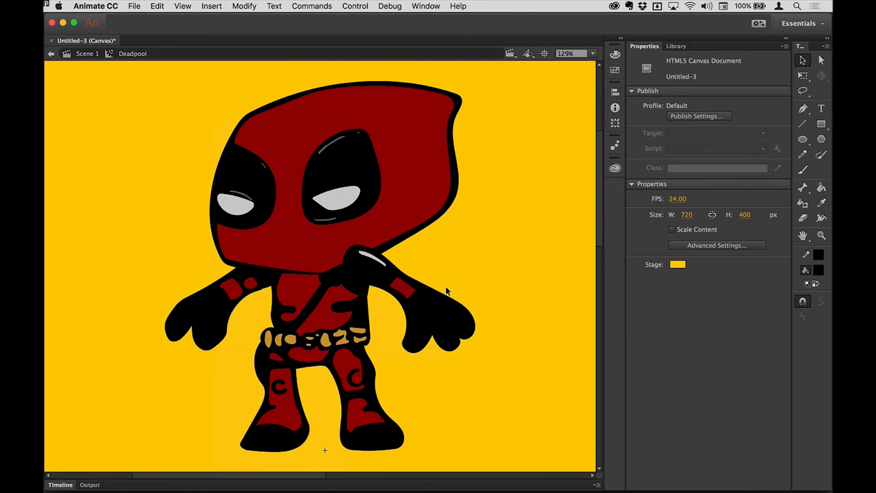
# Step: Bring the head clip to the front so it covers the lArm shoulder
pyautogui.click(427, 299)
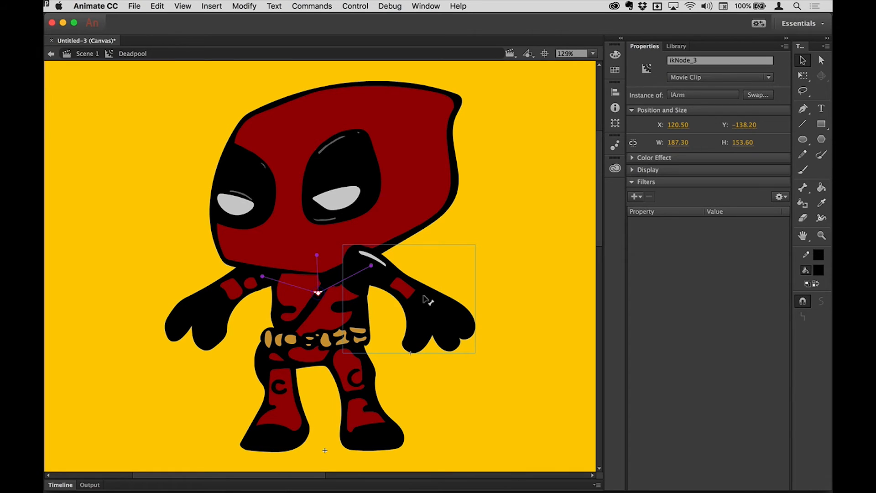
pyautogui.click(417, 179)
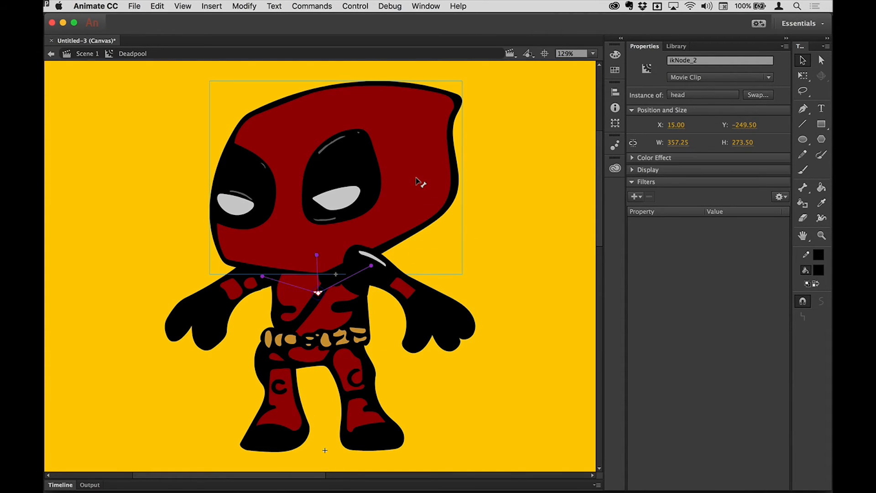
pyautogui.press('super+shift+Up')
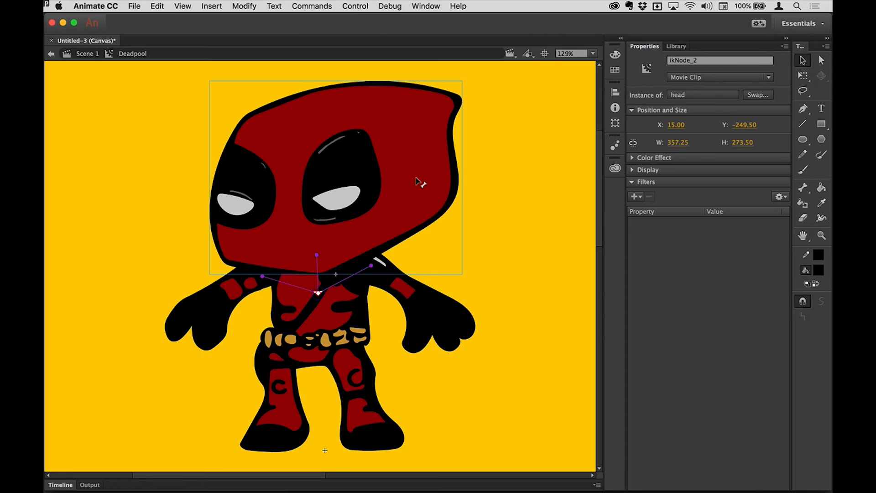
pyautogui.click(539, 208)
# Step: Select the bone running from the chest to the head and examine its joint rotation and translation settings
pyautogui.click(358, 270)
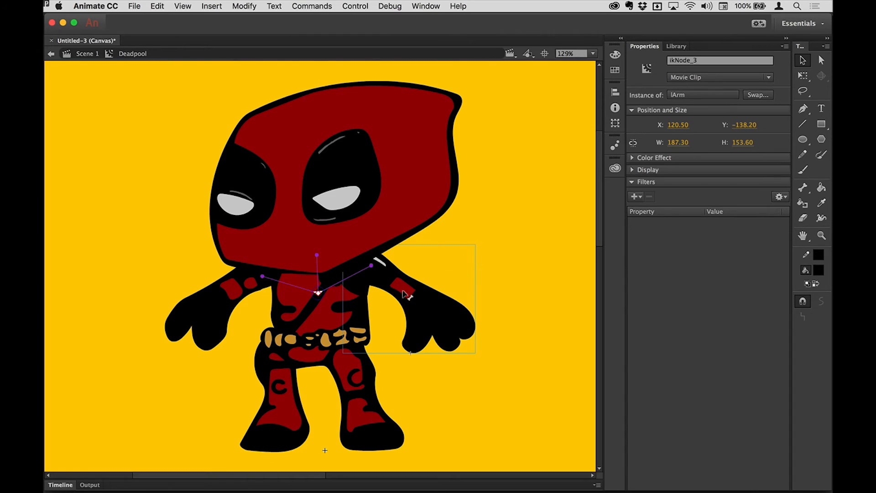
pyautogui.click(318, 292)
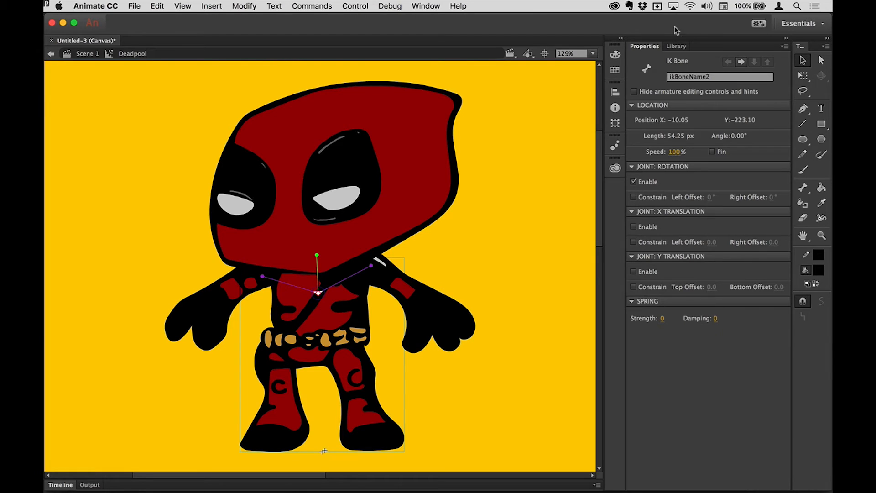
pyautogui.click(633, 182)
# Step: Pose the rig by tilting the head slightly clockwise and swinging both arms down beside the body
pyautogui.moveTo(424, 202); pyautogui.dragTo(436, 220)
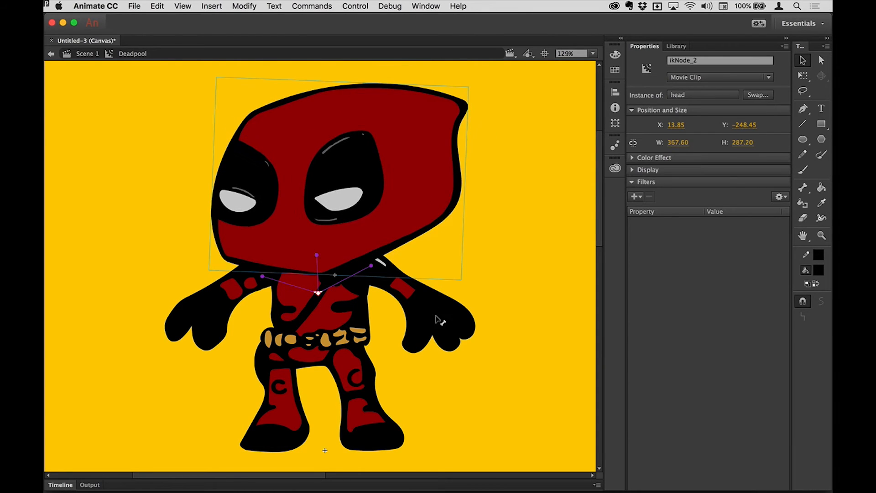
pyautogui.moveTo(441, 320); pyautogui.dragTo(468, 306)
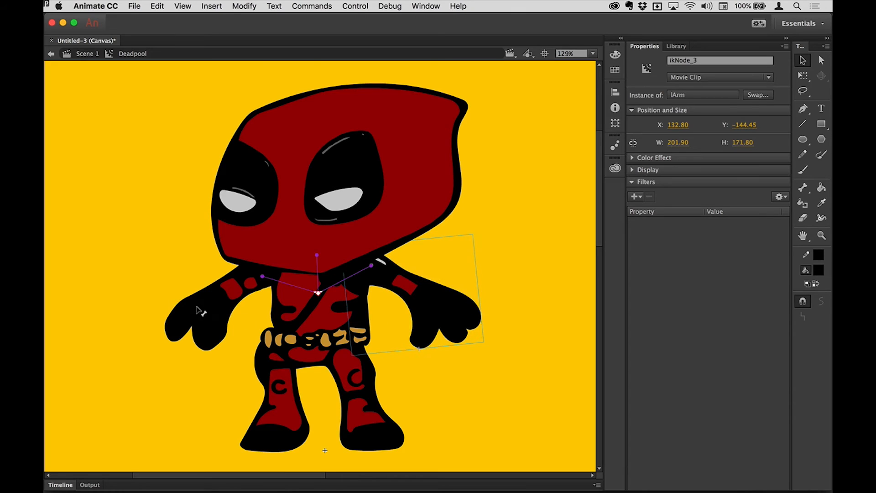
pyautogui.moveTo(201, 310); pyautogui.dragTo(235, 316)
pyautogui.moveTo(464, 312); pyautogui.dragTo(406, 370)
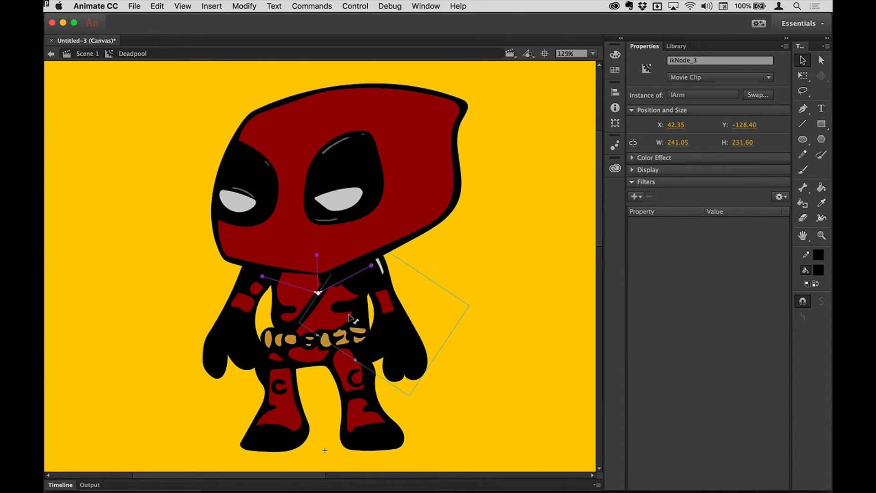
pyautogui.click(502, 264)
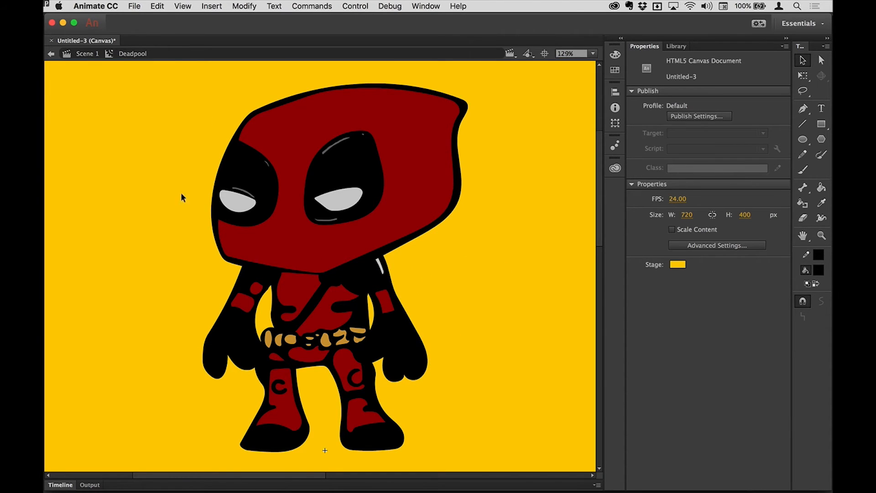
# Step: Return to Scene 1 and try to place the Deadpool symbol from the library on the stage
pyautogui.click(88, 54)
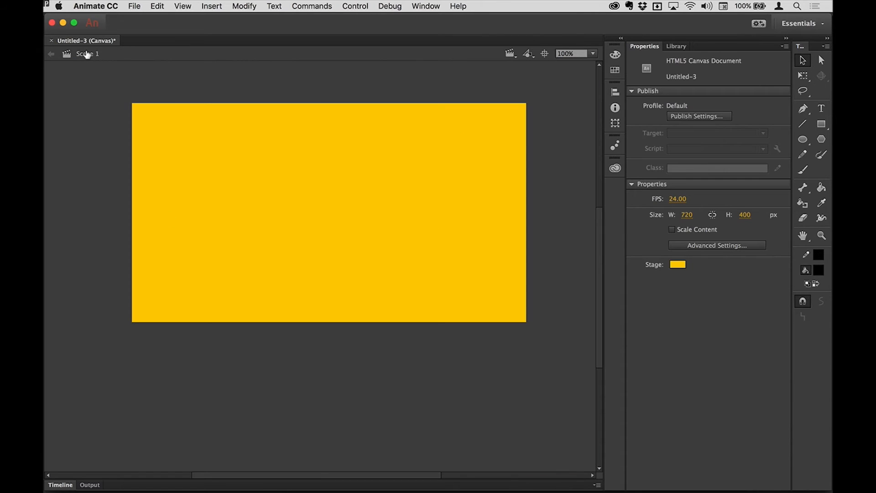
pyautogui.click(677, 47)
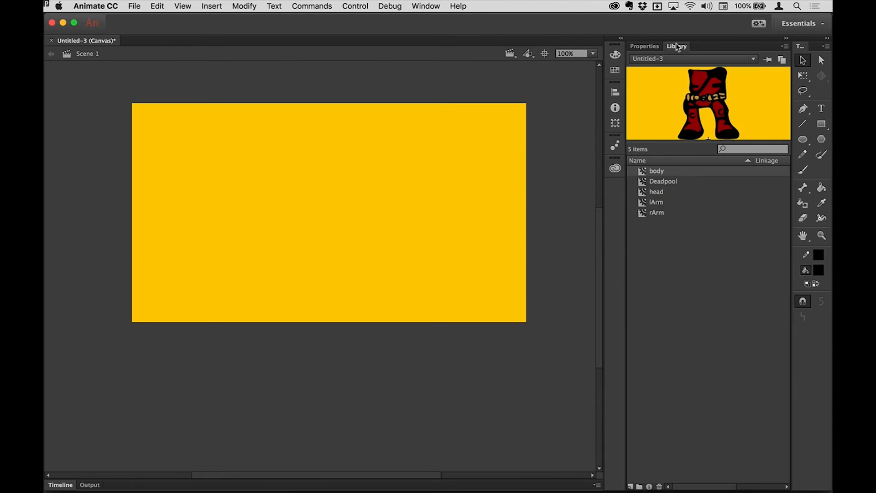
pyautogui.click(643, 182)
pyautogui.moveTo(621, 180); pyautogui.dragTo(364, 223)
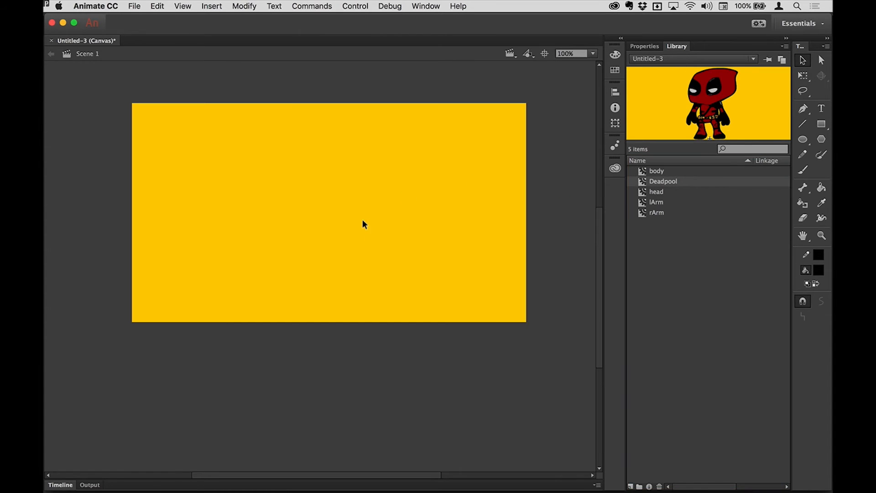
pyautogui.moveTo(642, 181); pyautogui.dragTo(371, 192)
# Step: Add a new layer above the bg layer and name it Deadpool
pyautogui.click(62, 485)
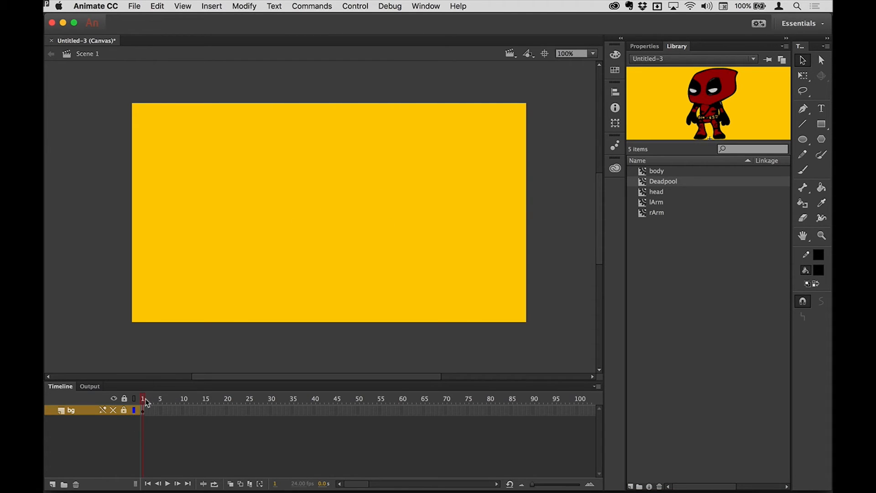
pyautogui.click(52, 484)
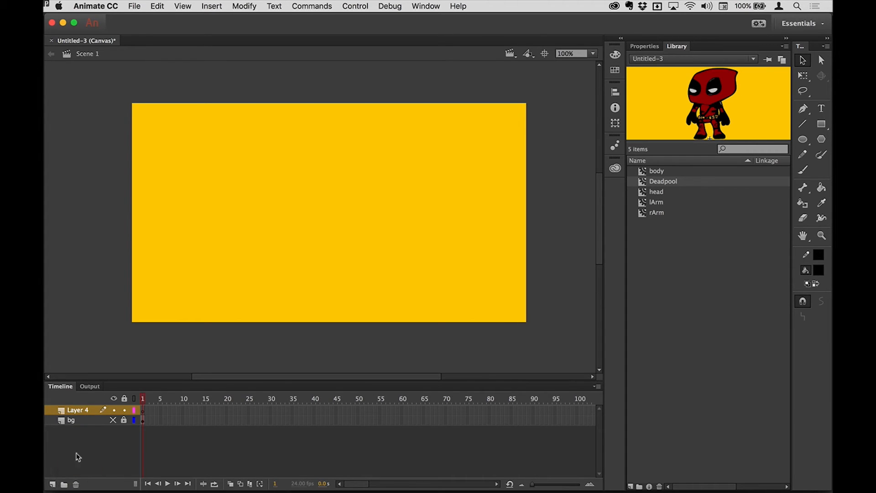
pyautogui.doubleClick(77, 410)
pyautogui.write('D')
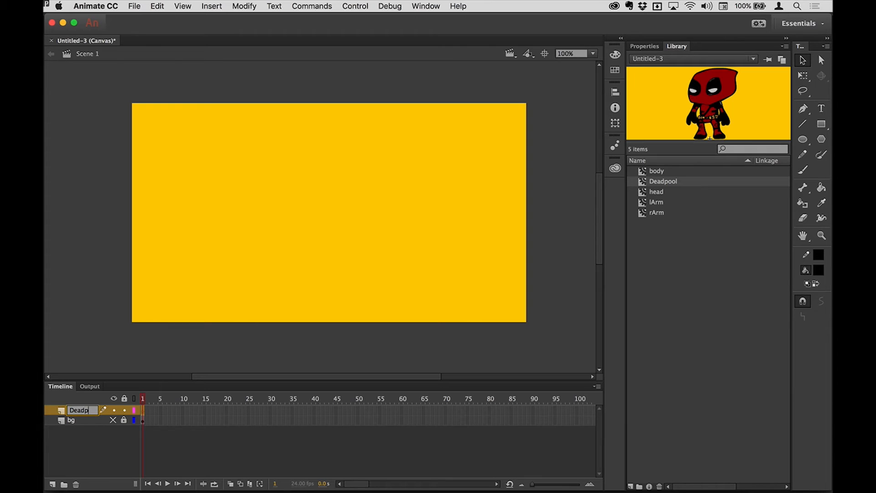
pyautogui.write('eadpool')
pyautogui.press('Return')
# Step: Extend the Deadpool and bg layers to frame 125 by inserting frames
pyautogui.hscroll(10, 448, 455)
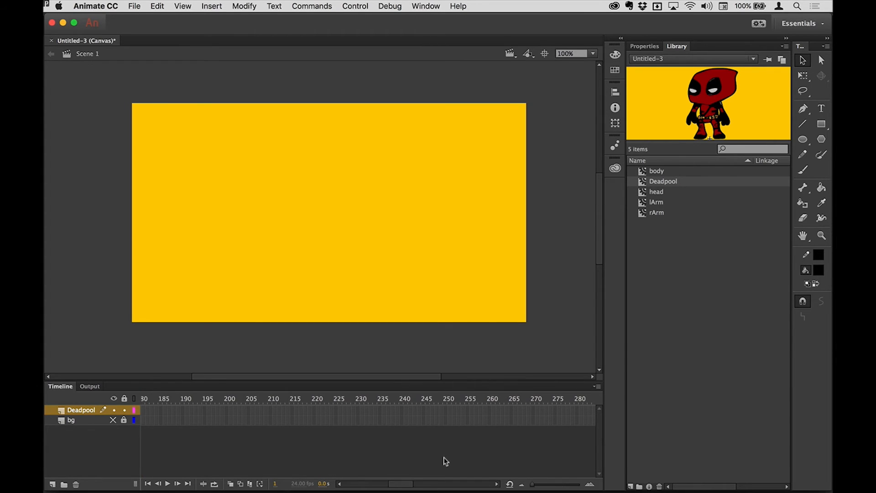
pyautogui.hscroll(-5, 443, 457)
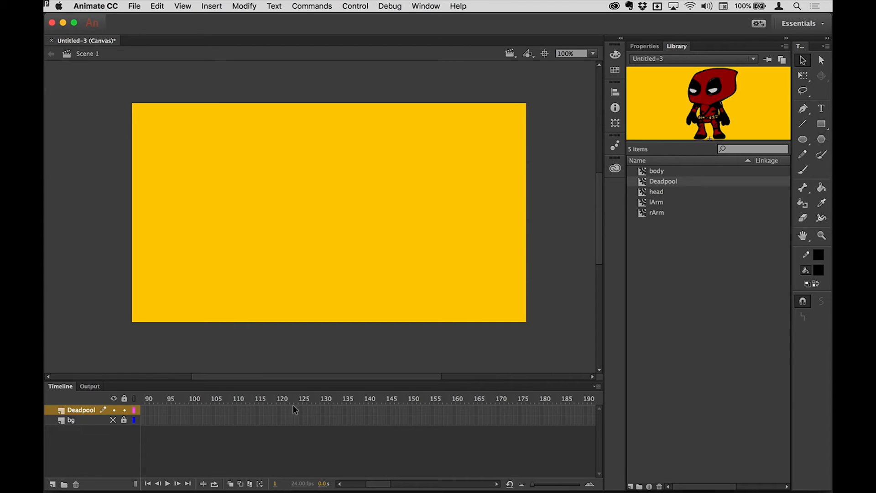
pyautogui.moveTo(298, 408); pyautogui.dragTo(299, 421)
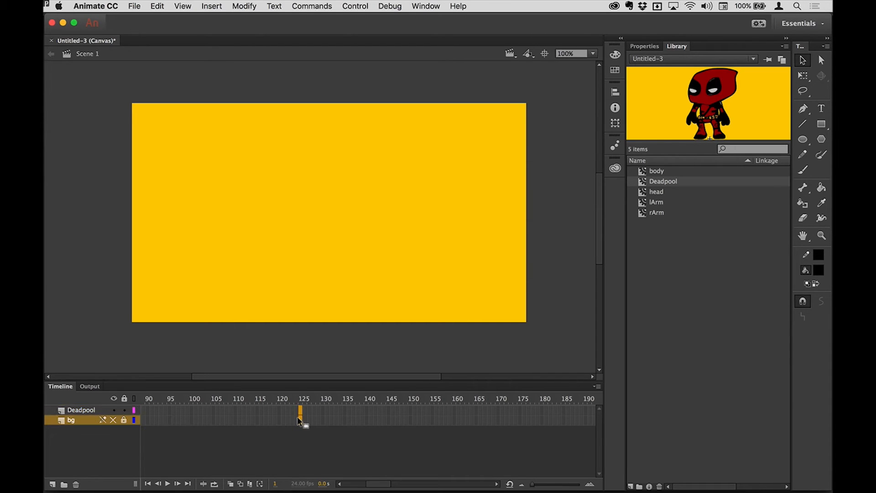
pyautogui.rightClick(299, 419)
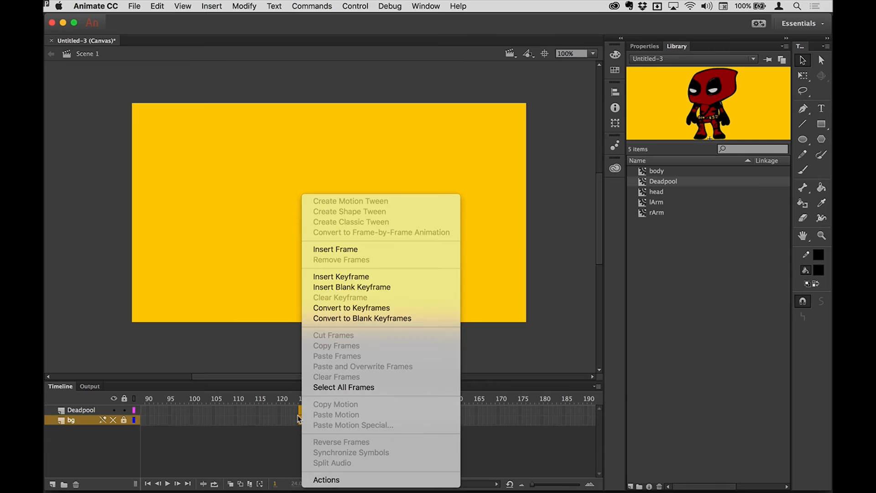
pyautogui.click(335, 251)
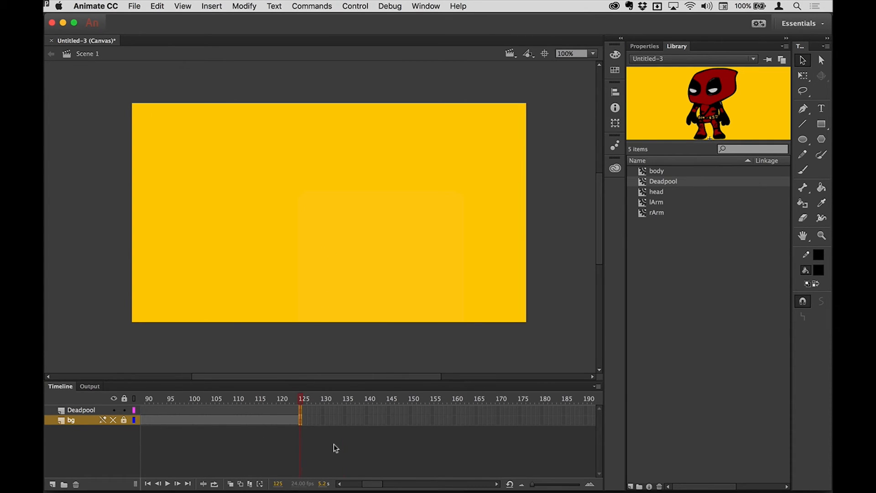
# Step: Place an instance of the Deadpool symbol on the stage at frame 1 of the Deadpool layer
pyautogui.hscroll(-10, 167, 399)
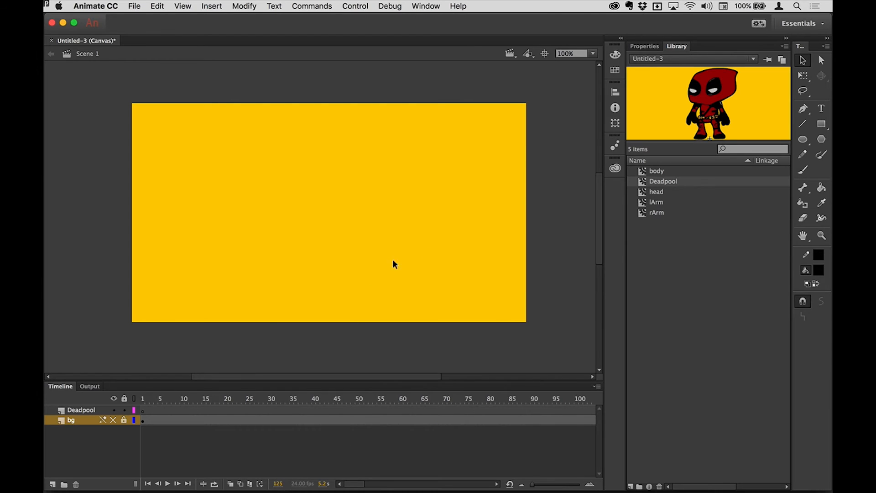
pyautogui.click(143, 398)
pyautogui.click(641, 182)
pyautogui.moveTo(380, 210); pyautogui.dragTo(373, 209)
pyautogui.click(86, 410)
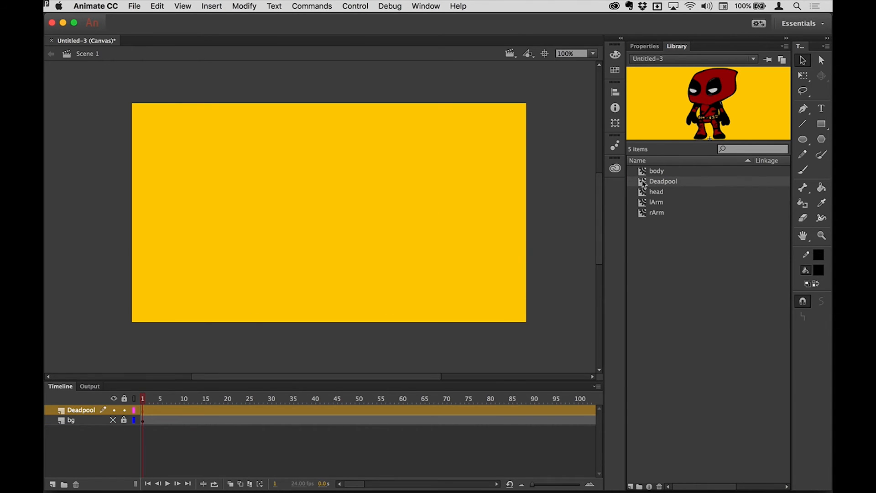
pyautogui.moveTo(643, 182); pyautogui.dragTo(302, 215)
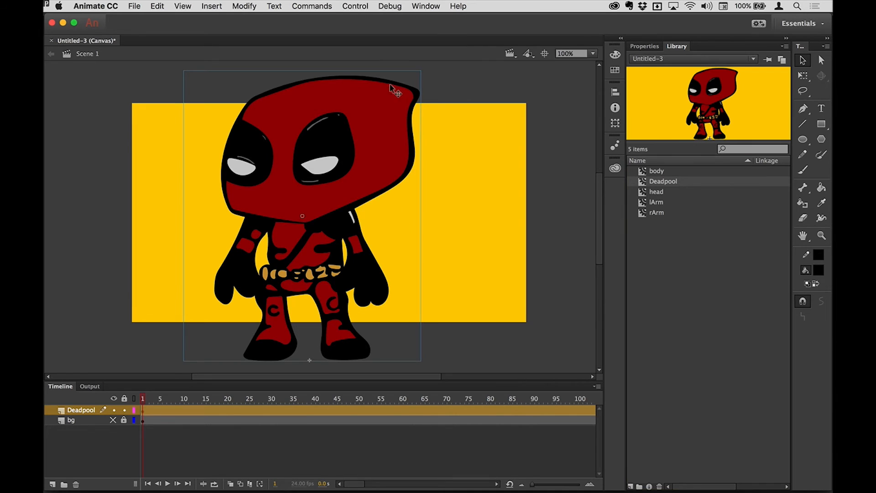
# Step: Scale the Deadpool instance down to about half its size with Free Transform and move it to the lower middle of the stage
pyautogui.click(803, 76)
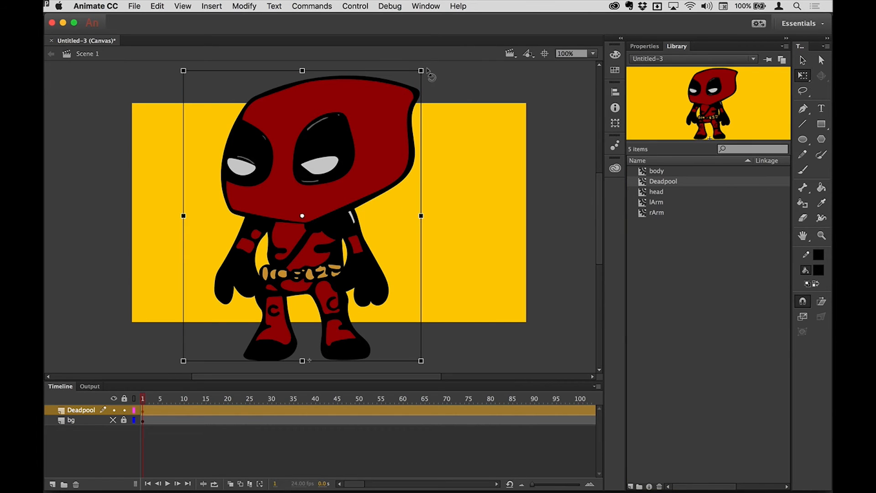
pyautogui.moveTo(420, 66); pyautogui.dragTo(357, 146)
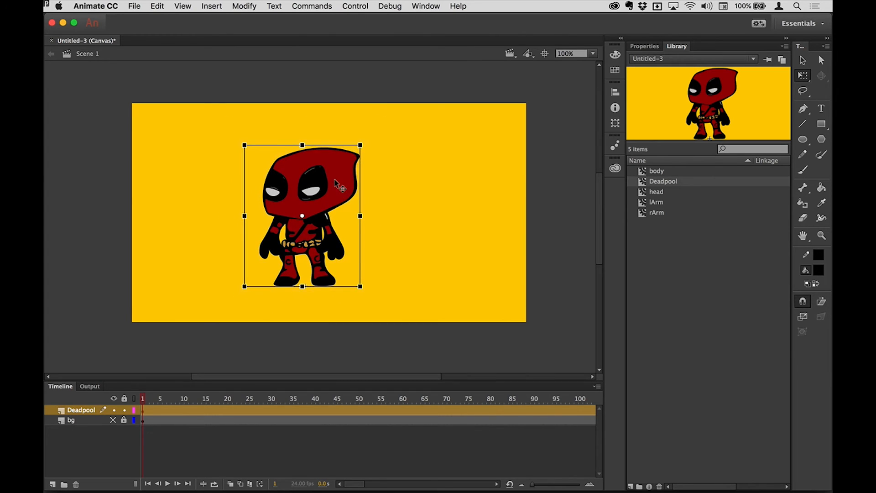
pyautogui.moveTo(333, 180); pyautogui.dragTo(350, 193)
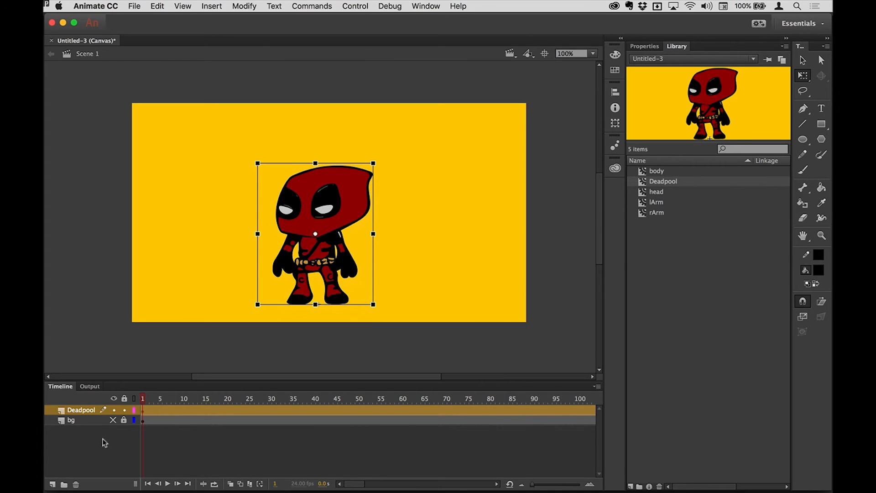
# Step: Check the figure against the bg layer, hide that layer again, and move the Deadpool instance slightly up and to the right
pyautogui.click(114, 420)
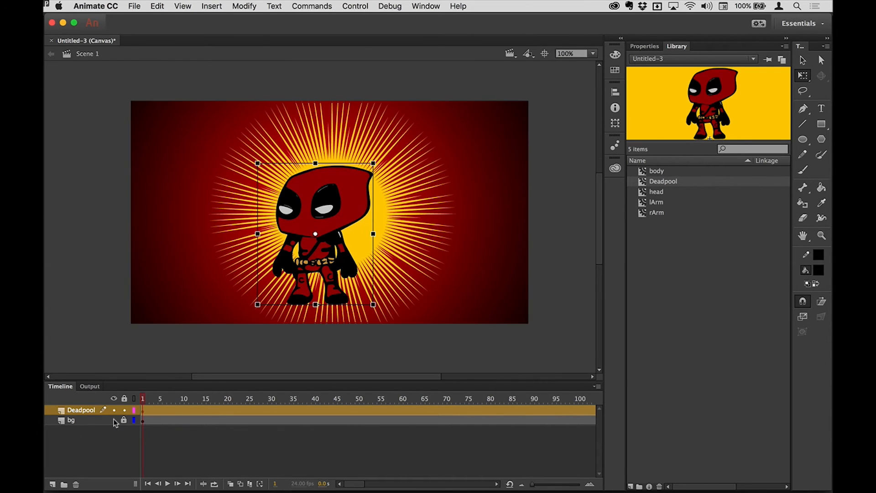
pyautogui.click(114, 421)
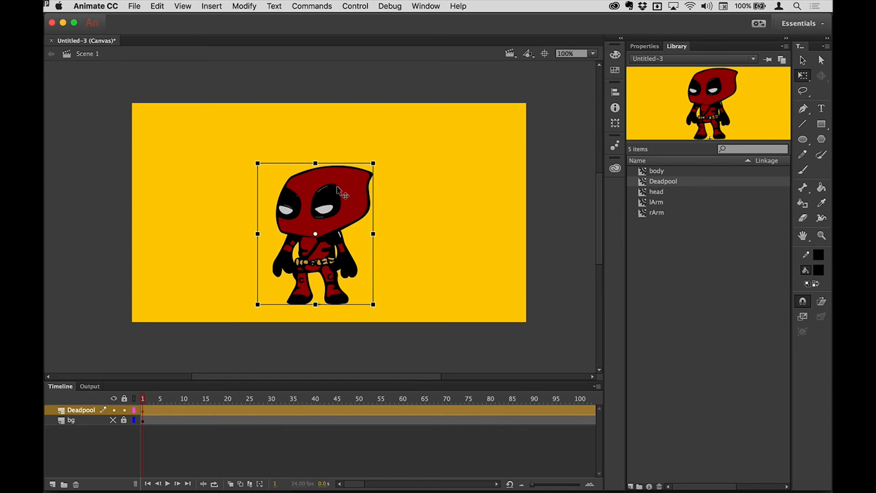
pyautogui.moveTo(346, 181); pyautogui.dragTo(356, 172)
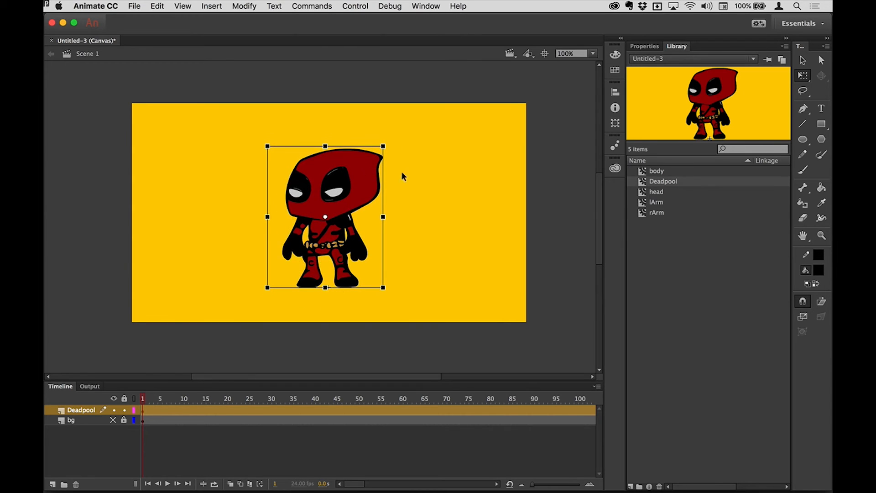
# Step: Open the Deadpool symbol for editing in place and extend its armature layer to frame 125
pyautogui.doubleClick(361, 186)
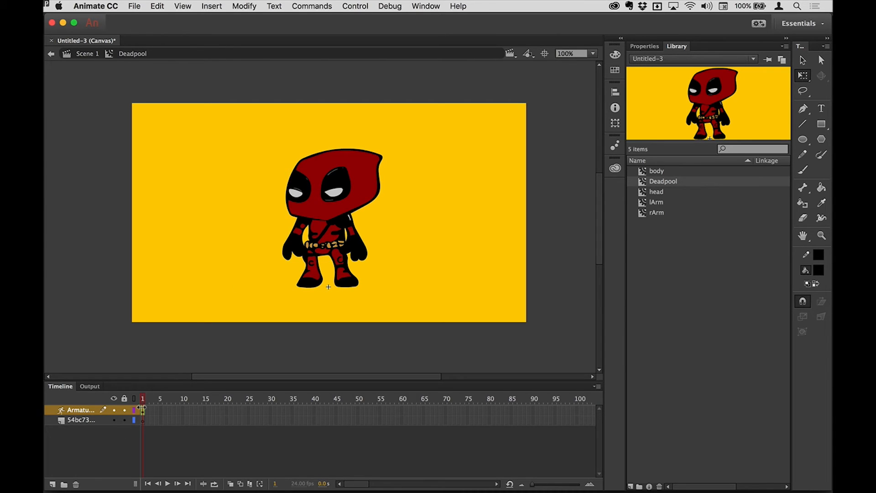
pyautogui.moveTo(141, 408); pyautogui.dragTo(279, 409)
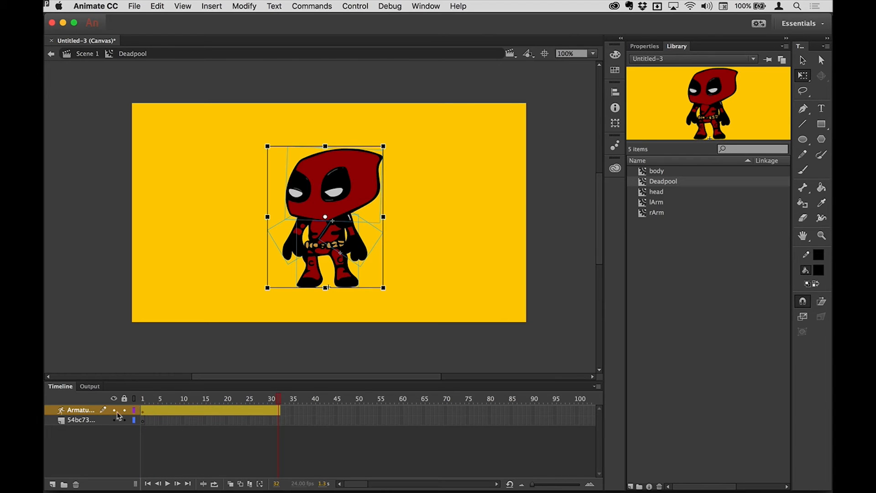
pyautogui.moveTo(279, 410); pyautogui.dragTo(43, 398)
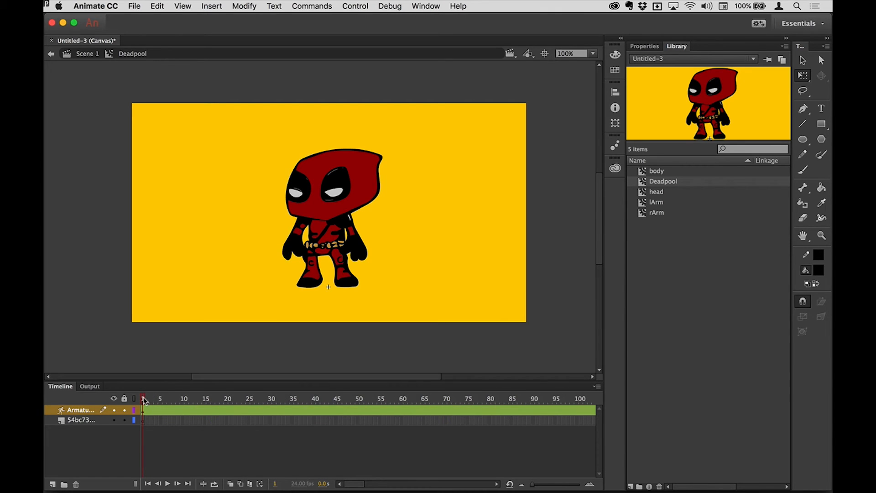
# Step: At frame 25, swing the figure's left-hand arm outward to shoulder height and tilt the head slightly to the right
pyautogui.moveTo(144, 400); pyautogui.dragTo(254, 402)
pyautogui.moveTo(291, 242)
pyautogui.mouseDown()
pyautogui.moveTo(279, 237)
pyautogui.moveTo(286, 244)
pyautogui.mouseUp()
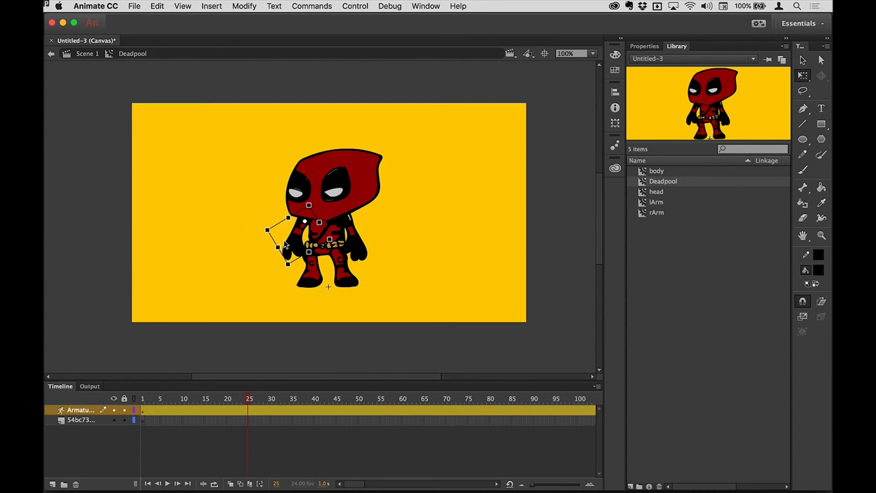
pyautogui.press('v')
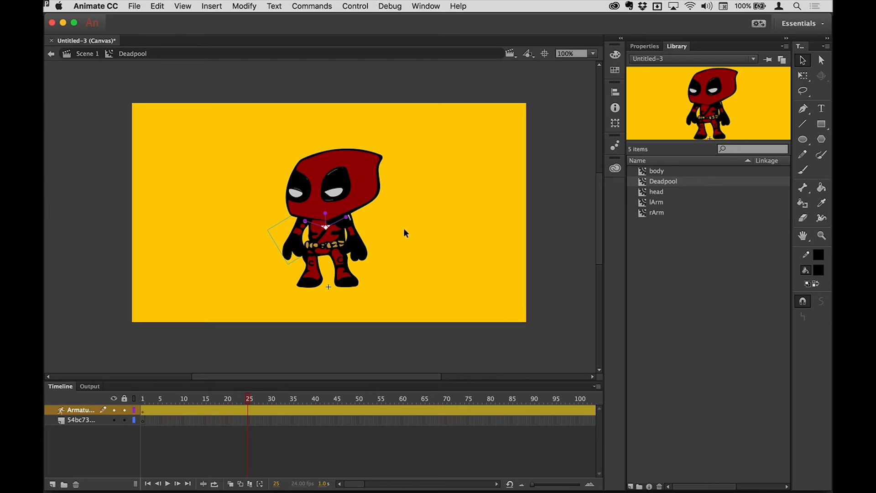
pyautogui.click(420, 235)
pyautogui.click(285, 250)
pyautogui.moveTo(283, 251); pyautogui.dragTo(265, 223)
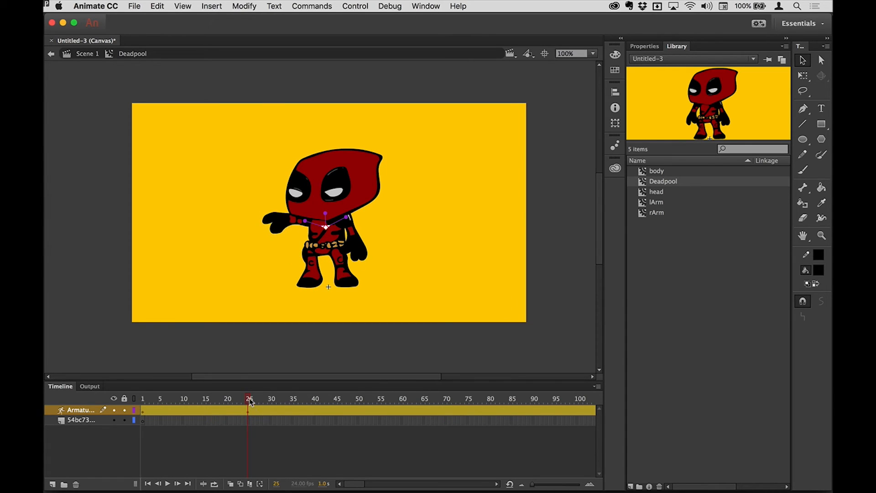
pyautogui.moveTo(249, 399)
pyautogui.mouseDown()
pyautogui.moveTo(191, 398)
pyautogui.moveTo(248, 399)
pyautogui.mouseUp()
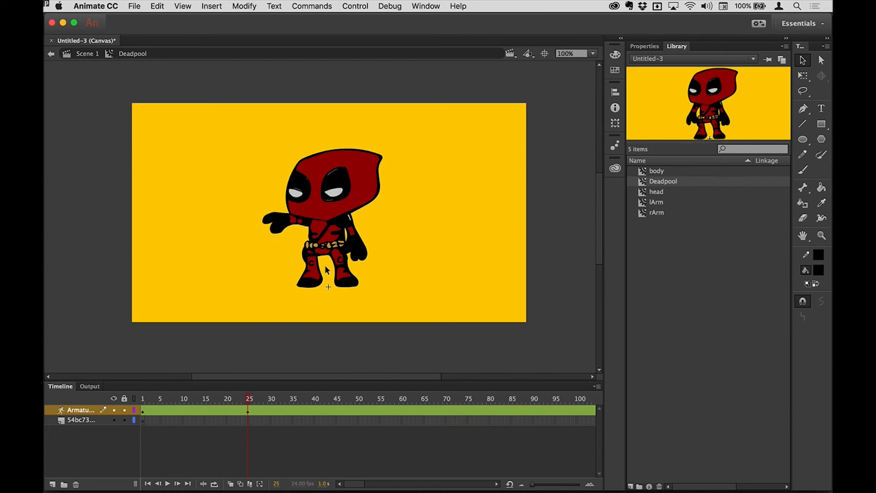
pyautogui.moveTo(369, 181); pyautogui.dragTo(367, 185)
# Step: At frame 1, tilt the head slightly to the left and scrub forward through the motion
pyautogui.moveTo(248, 404); pyautogui.dragTo(137, 399)
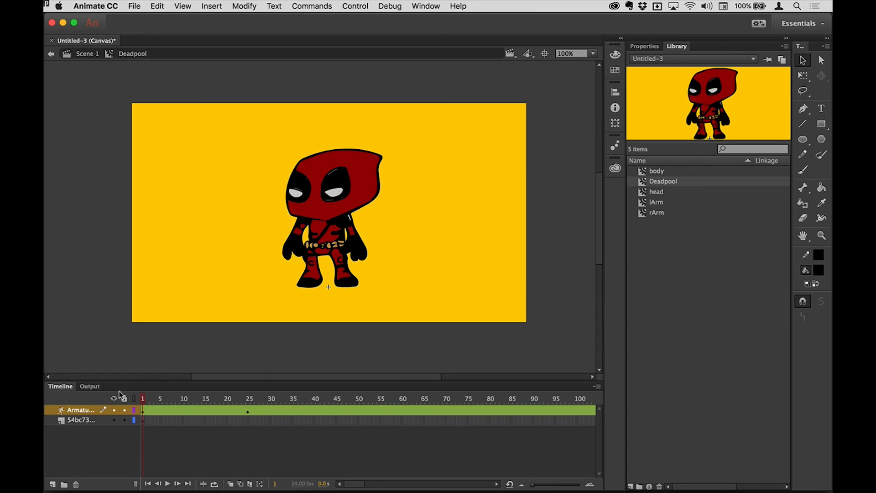
pyautogui.moveTo(293, 206)
pyautogui.mouseDown()
pyautogui.moveTo(299, 220)
pyautogui.moveTo(295, 213)
pyautogui.mouseUp()
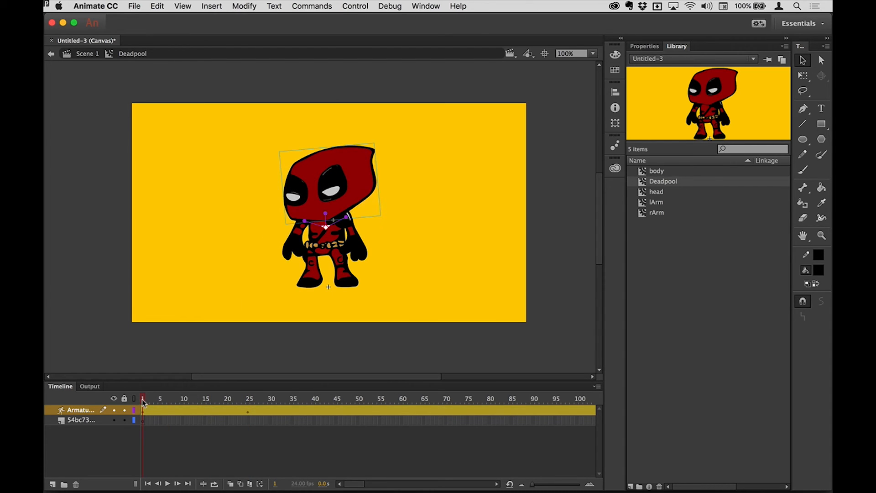
pyautogui.moveTo(143, 401); pyautogui.dragTo(287, 398)
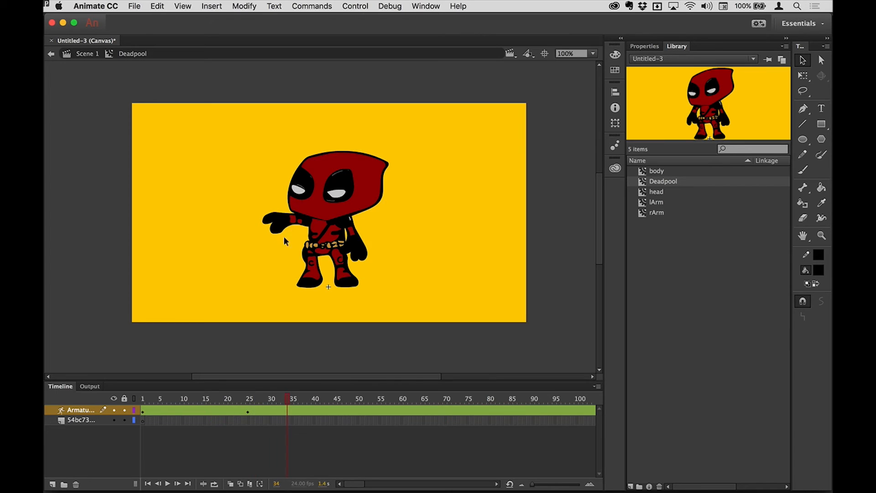
# Step: At frame 50, swing the right-hand arm outward and tilt the head left, and at about frame 58 tilt the head right
pyautogui.moveTo(288, 398); pyautogui.dragTo(359, 399)
pyautogui.moveTo(361, 253); pyautogui.dragTo(385, 242)
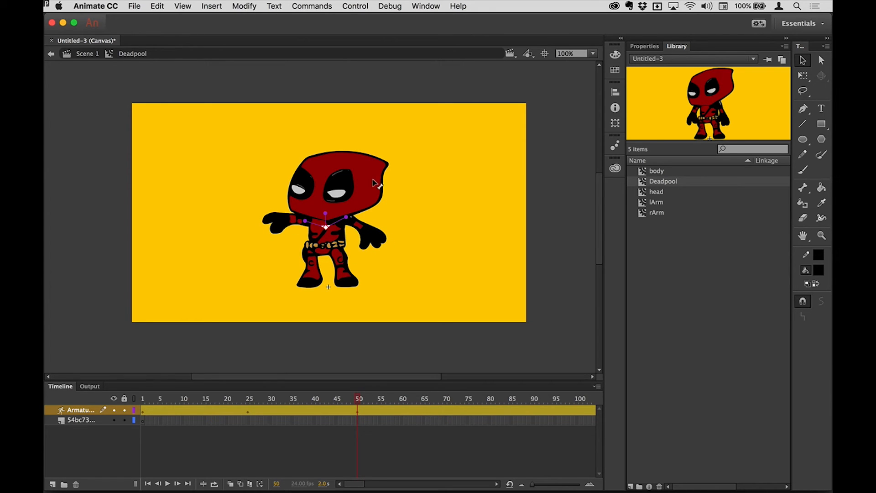
pyautogui.moveTo(374, 183); pyautogui.dragTo(360, 183)
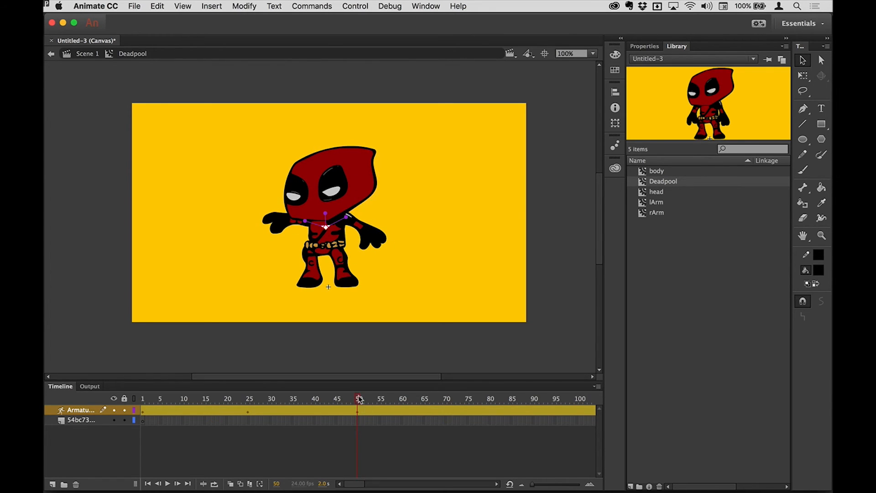
pyautogui.moveTo(360, 400); pyautogui.dragTo(392, 399)
pyautogui.moveTo(356, 167); pyautogui.dragTo(368, 177)
# Step: At about frame 75, bring the head back toward upright and partly lower the left-hand arm
pyautogui.moveTo(391, 401); pyautogui.dragTo(415, 409)
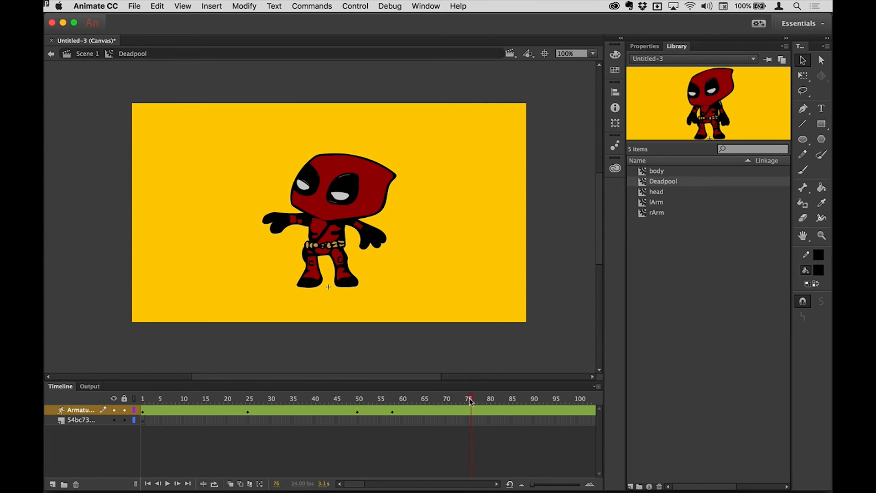
pyautogui.moveTo(470, 402); pyautogui.dragTo(466, 400)
pyautogui.moveTo(376, 170); pyautogui.dragTo(372, 165)
pyautogui.moveTo(270, 217); pyautogui.dragTo(277, 236)
# Step: At about frame 100, lower both arms to the figure's sides and play the armature animation
pyautogui.moveTo(468, 400); pyautogui.dragTo(578, 396)
pyautogui.moveTo(283, 241); pyautogui.dragTo(292, 260)
pyautogui.moveTo(364, 241); pyautogui.dragTo(363, 250)
pyautogui.press('Return')
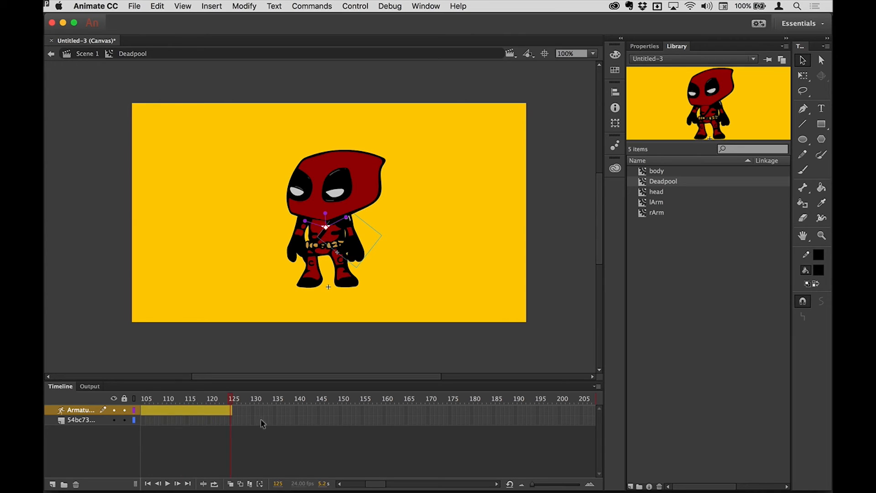
pyautogui.press('Return')
# Step: Delete the empty layer below the armature layer in the Deadpool symbol
pyautogui.click(82, 420)
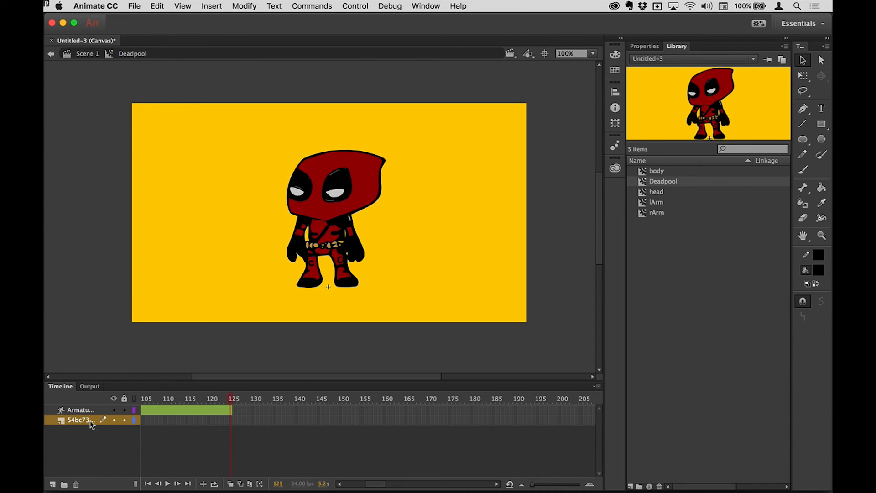
pyautogui.click(77, 484)
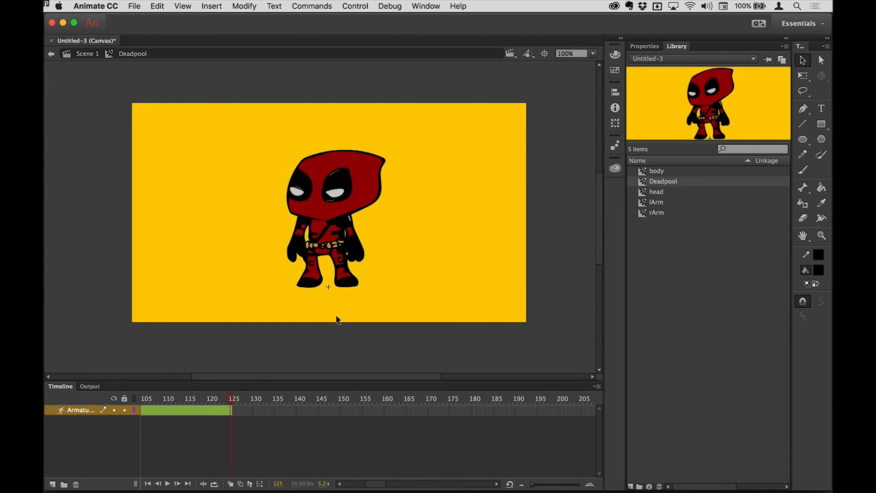
# Step: Return to Scene 1 and make the bg layer visible behind the figure
pyautogui.click(89, 56)
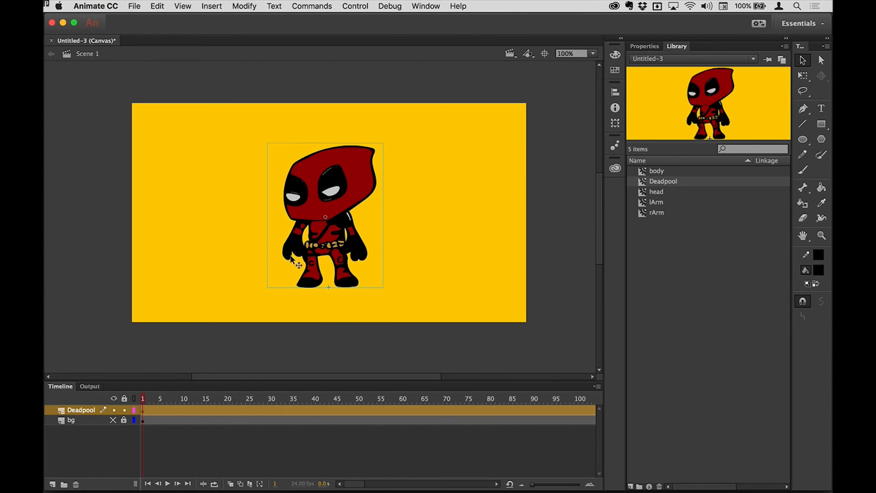
pyautogui.moveTo(144, 400); pyautogui.dragTo(68, 268)
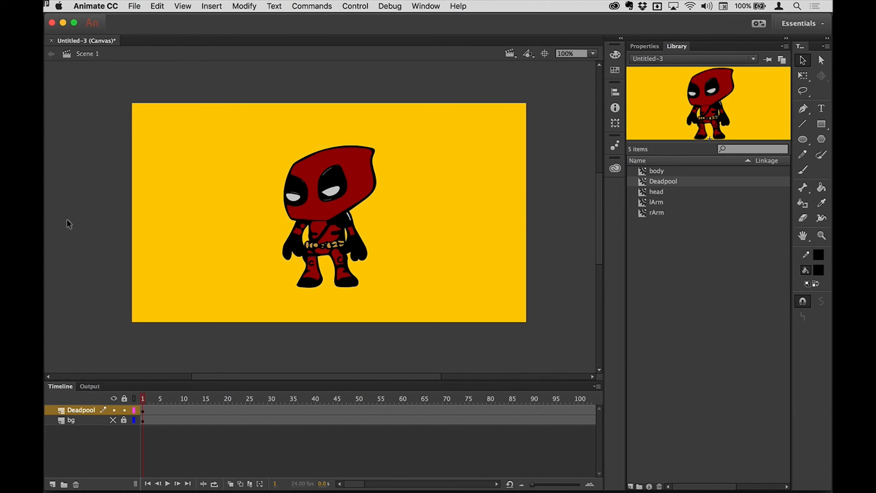
pyautogui.click(113, 420)
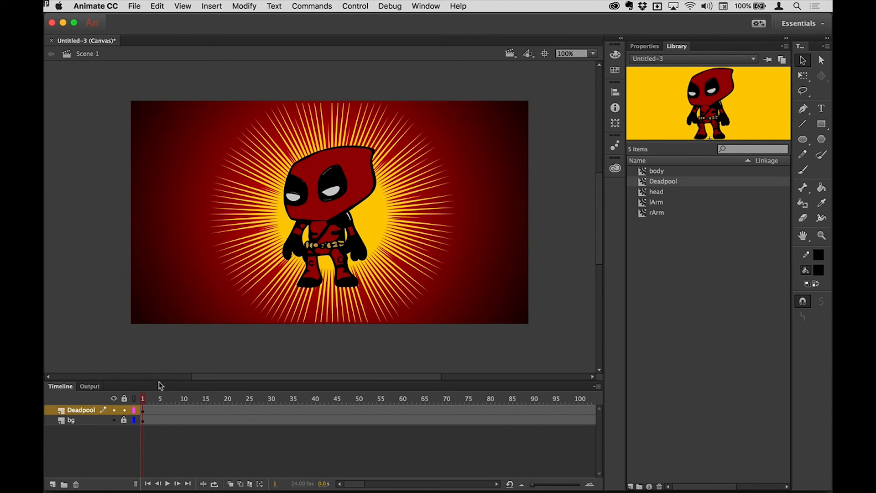
# Step: Insert a keyframe at frame 51 of the Deadpool layer
pyautogui.moveTo(143, 401); pyautogui.dragTo(363, 404)
pyautogui.rightClick(358, 409)
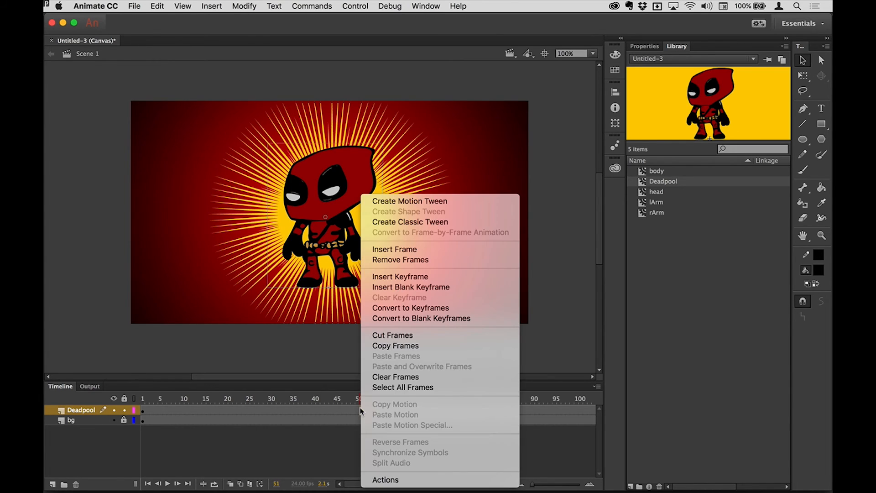
pyautogui.click(410, 277)
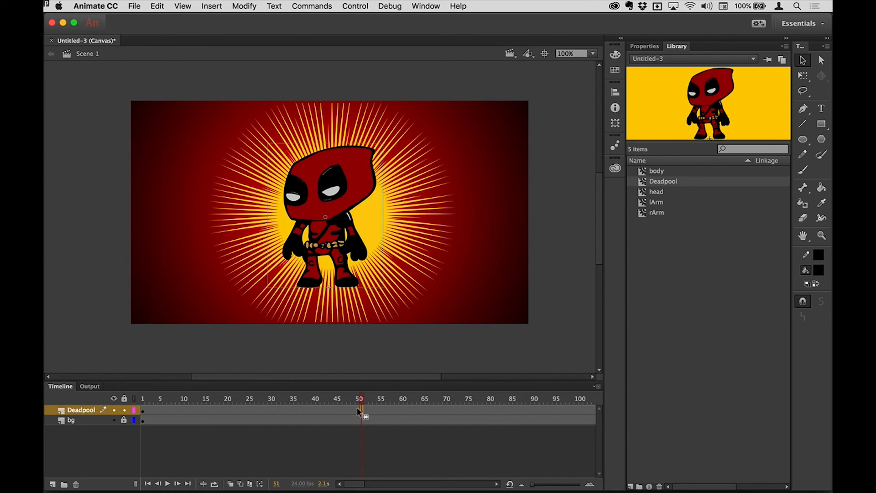
pyautogui.moveTo(360, 399)
pyautogui.mouseDown()
pyautogui.moveTo(336, 400)
pyautogui.moveTo(362, 401)
pyautogui.mouseUp()
# Step: At frame 1, move the Deadpool instance straight up until it sits completely above the stage
pyautogui.moveTo(366, 404); pyautogui.dragTo(130, 396)
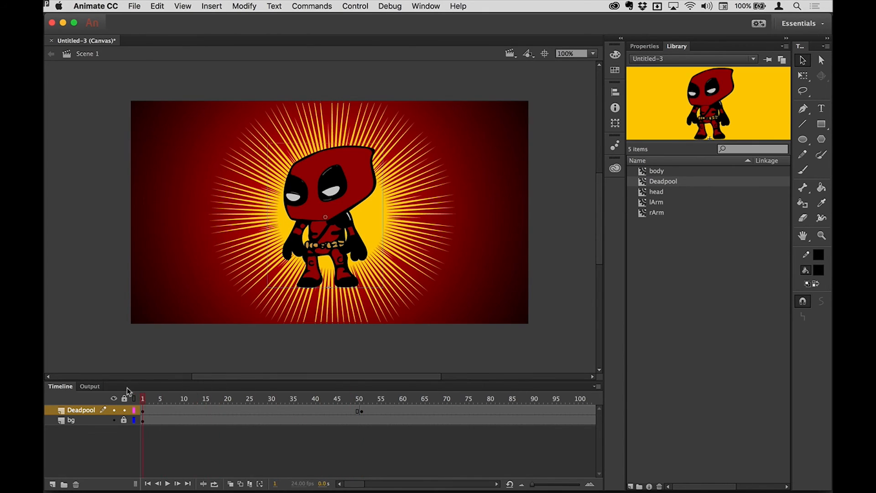
pyautogui.click(311, 265)
pyautogui.moveTo(309, 279); pyautogui.dragTo(312, 83)
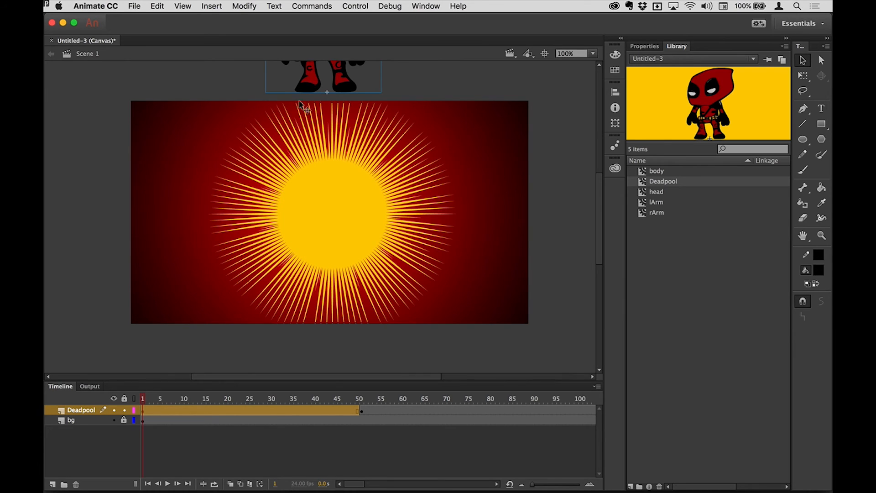
pyautogui.moveTo(142, 401)
pyautogui.mouseDown()
pyautogui.moveTo(362, 404)
pyautogui.moveTo(128, 401)
pyautogui.mouseUp()
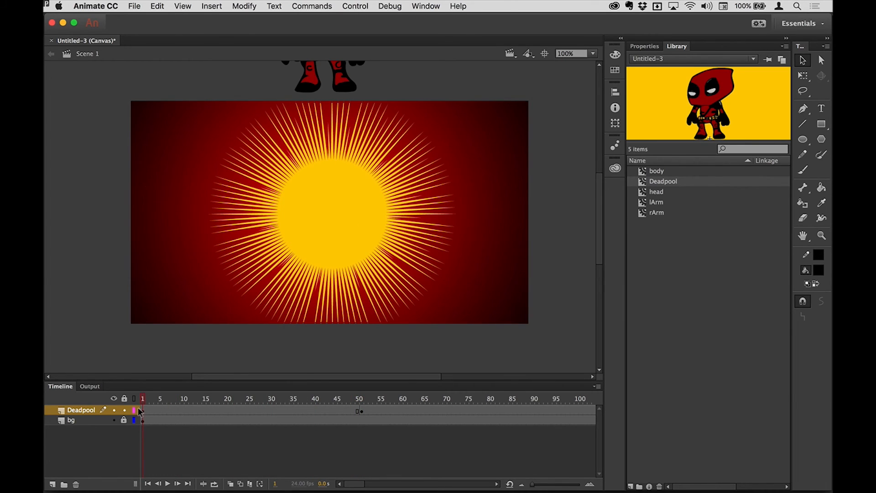
# Step: Create a classic tween on the Deadpool layer between frames 1 and 51 and scrub through the drop
pyautogui.rightClick(140, 411)
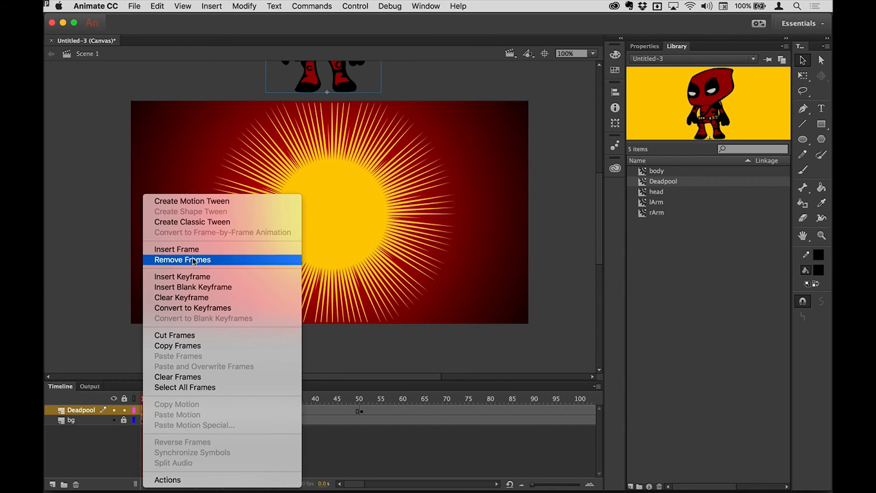
pyautogui.click(242, 225)
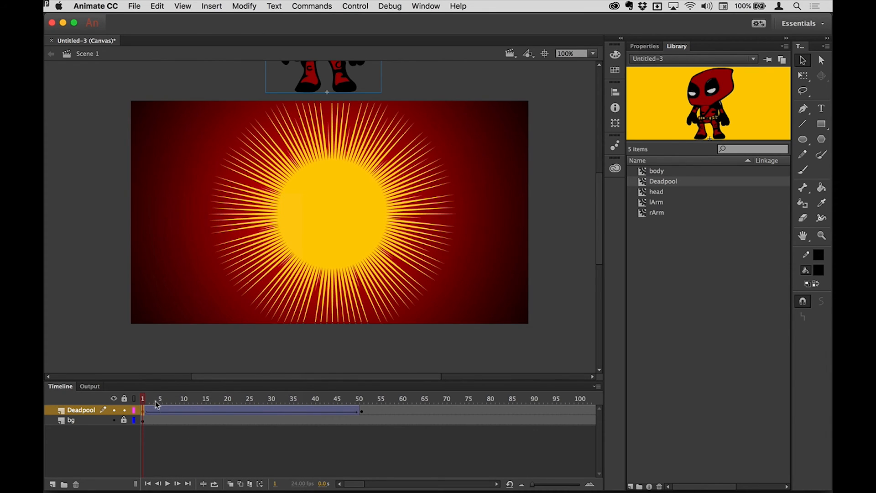
pyautogui.moveTo(144, 400); pyautogui.dragTo(365, 404)
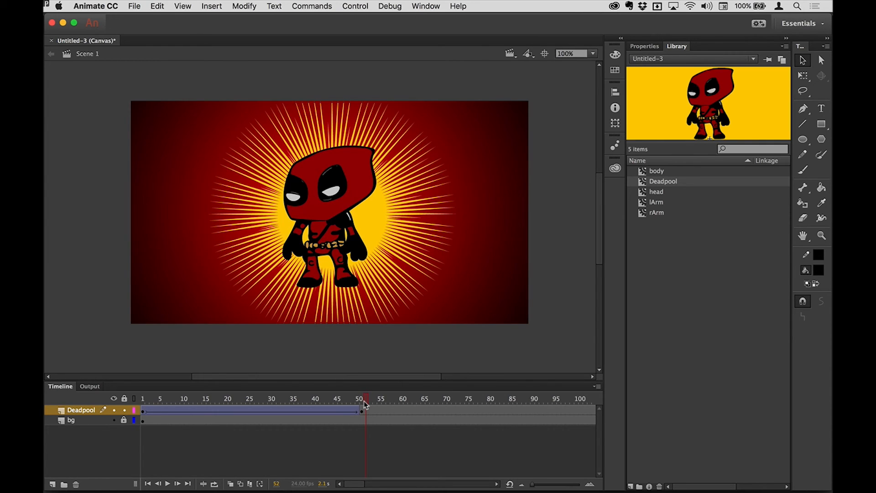
# Step: Test the movie in the Chrome browser and return to the Animate CC timeline
pyautogui.press('super+Return')
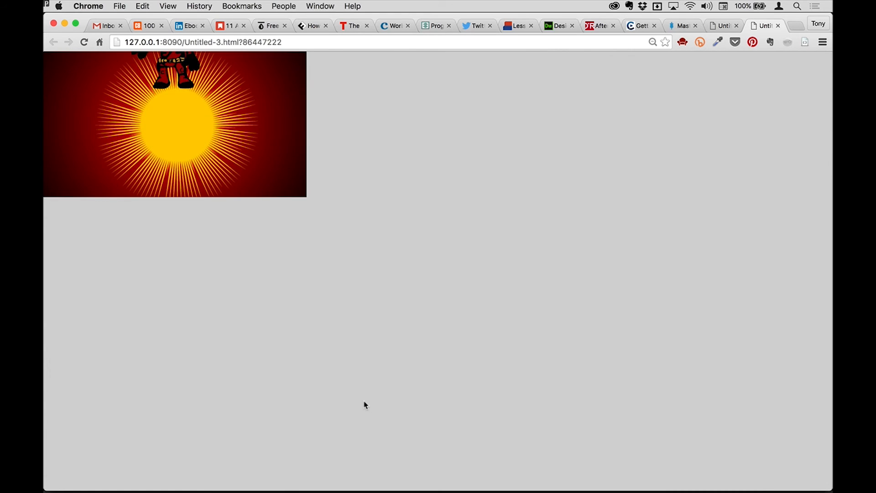
pyautogui.press('super+Tab')
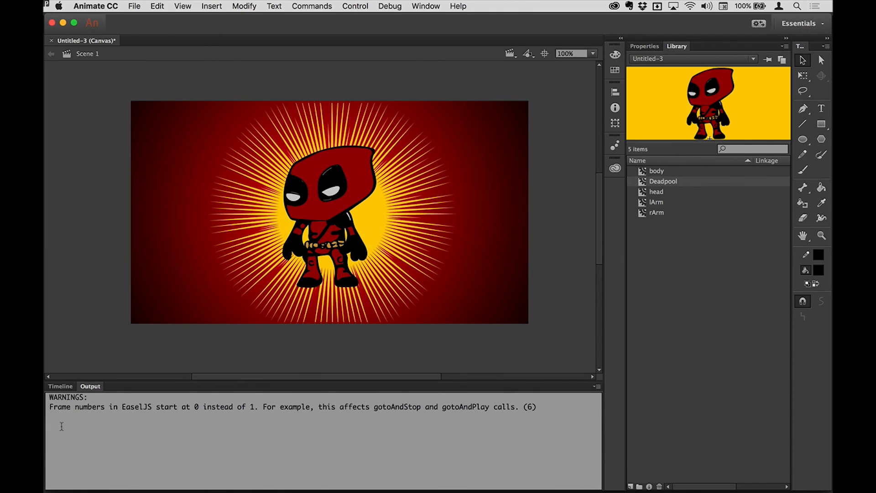
pyautogui.click(61, 386)
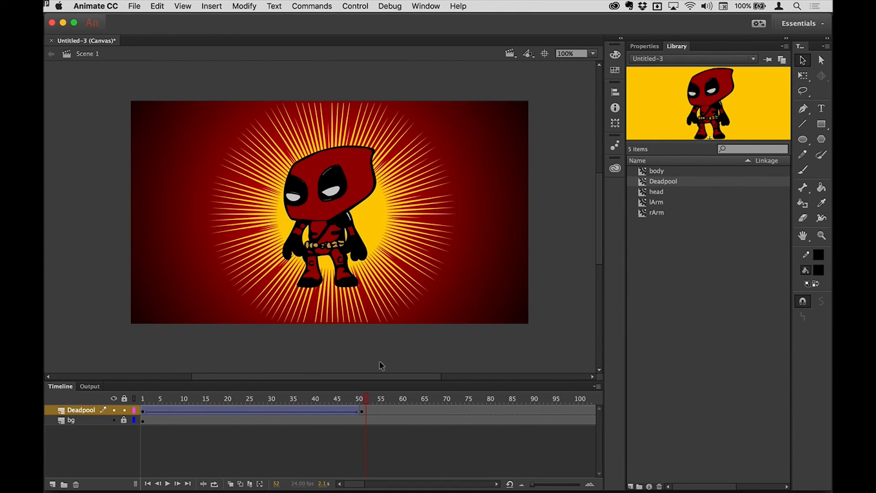
# Step: Save the document to the Desktop as dPool in Animate Document format, replacing the existing file
pyautogui.click(135, 6)
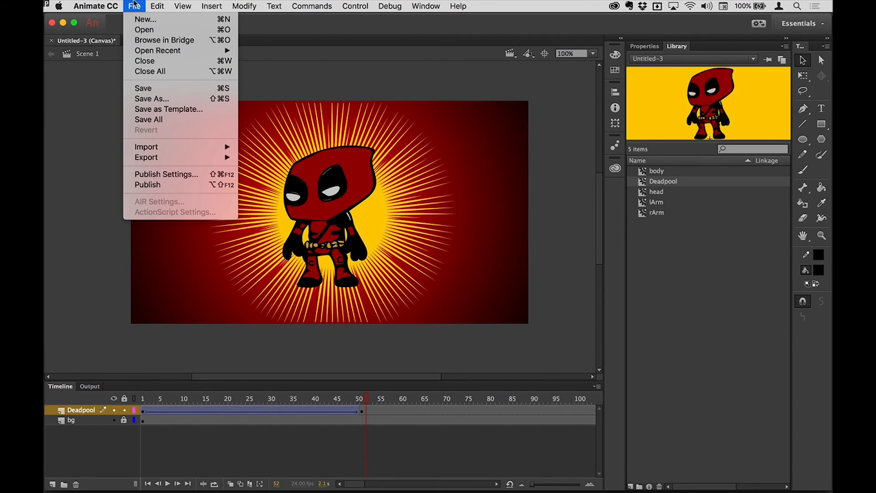
pyautogui.click(141, 92)
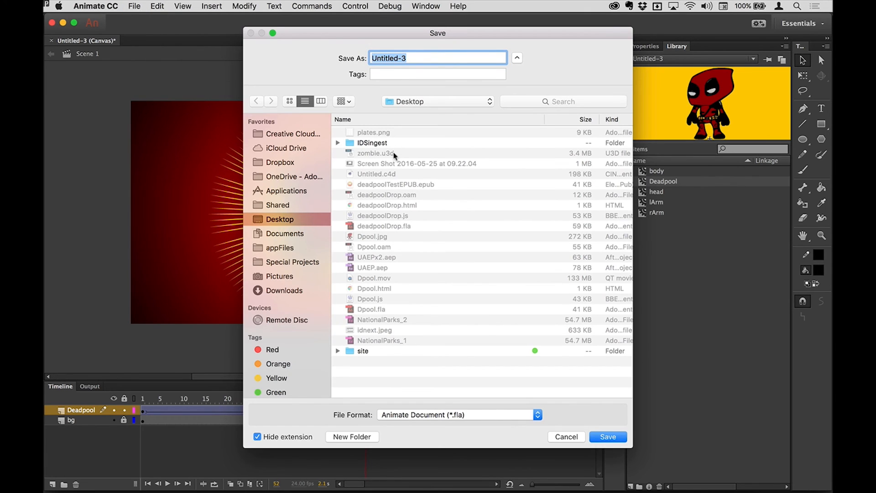
pyautogui.write('dPool')
pyautogui.click(607, 437)
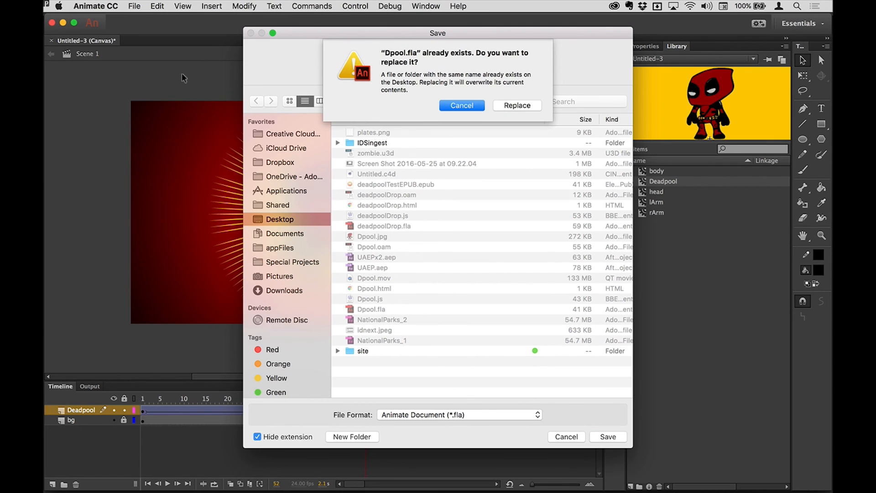
pyautogui.click(512, 104)
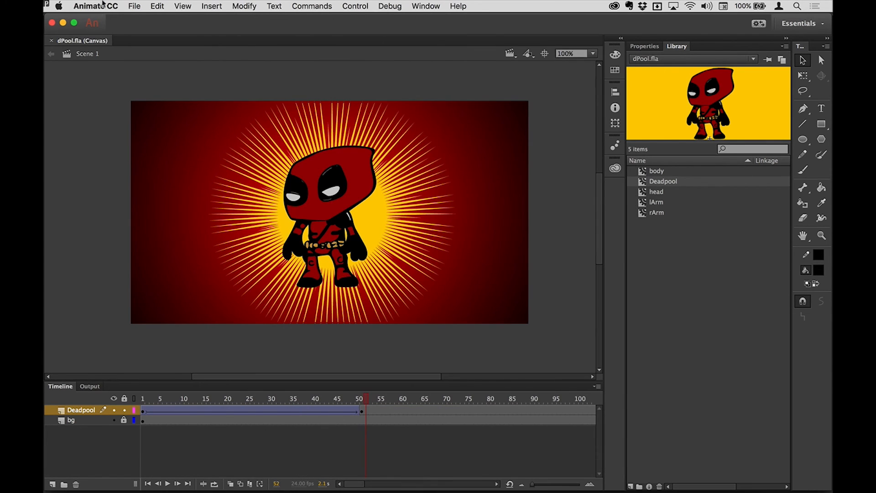
# Step: Enable the OAM Package format with output file dPool.oam in the publish settings, publish, and accept the settings
pyautogui.click(133, 6)
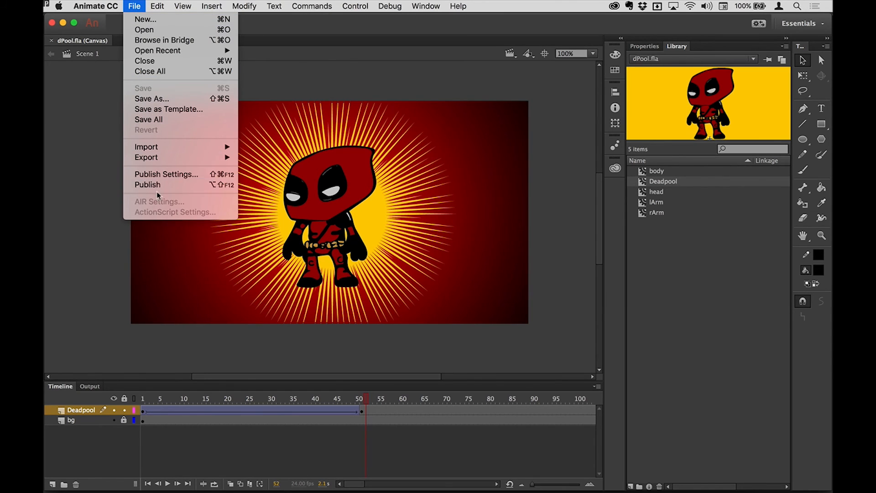
pyautogui.click(157, 174)
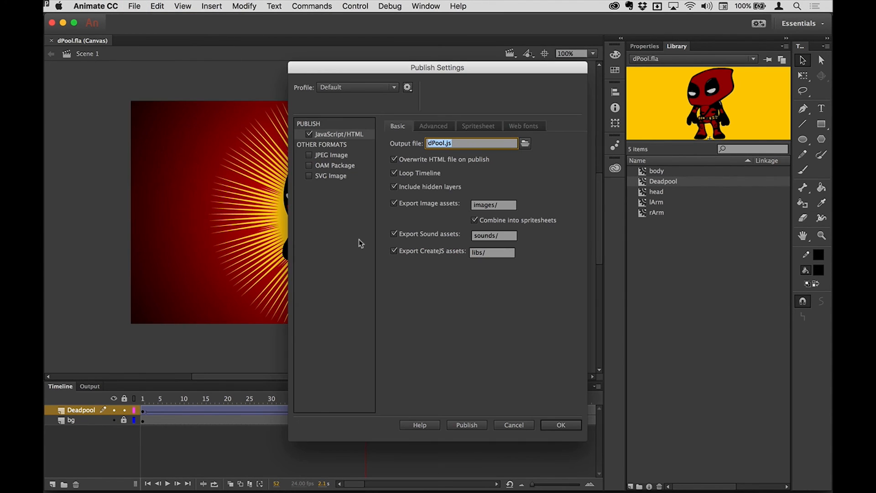
pyautogui.click(321, 167)
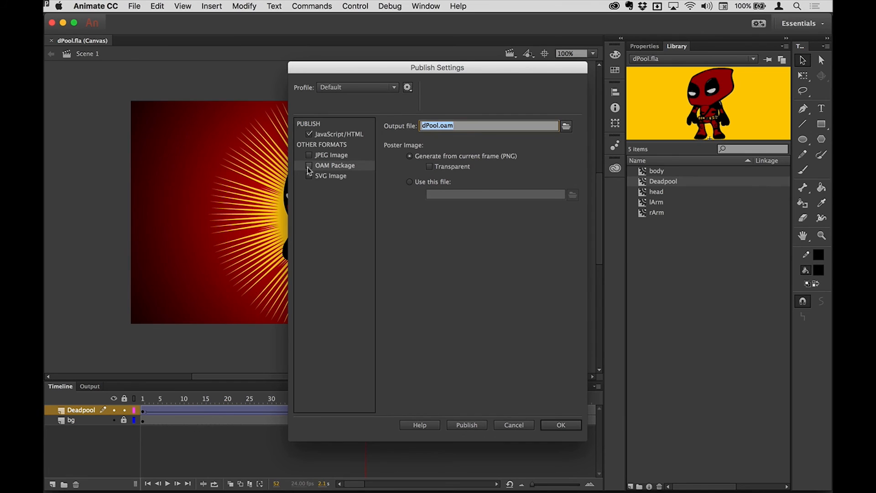
pyautogui.click(309, 166)
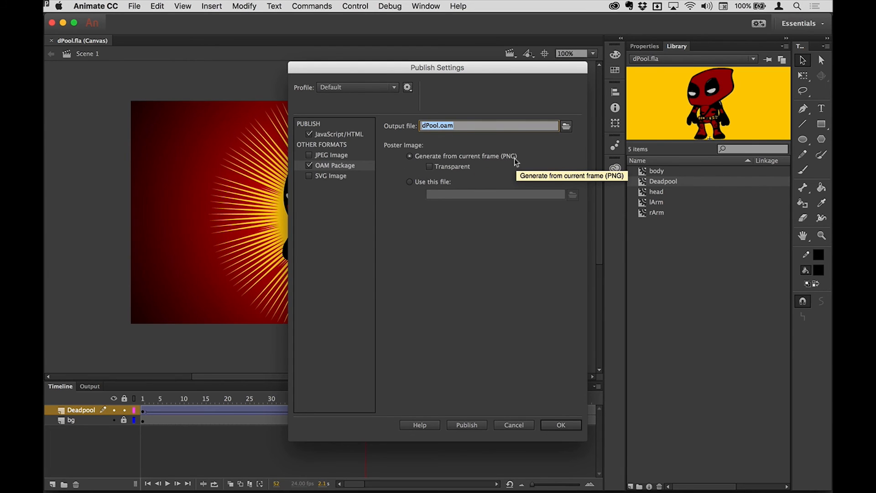
pyautogui.click(474, 425)
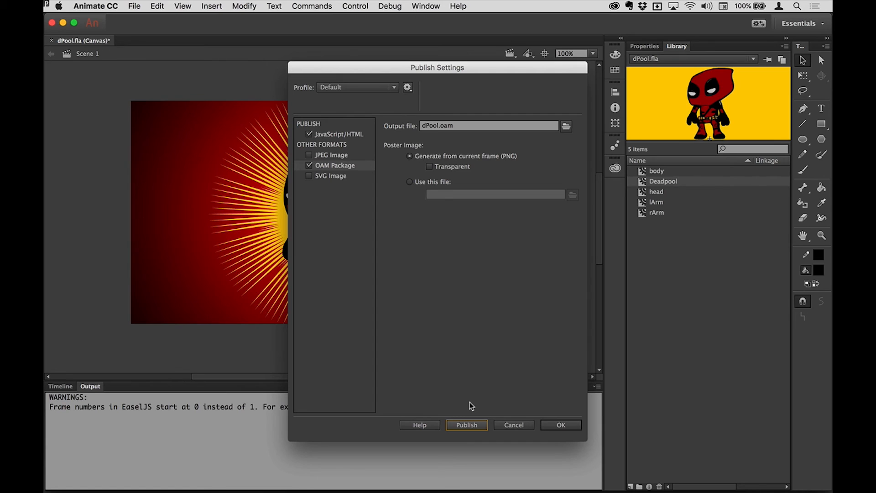
pyautogui.click(561, 427)
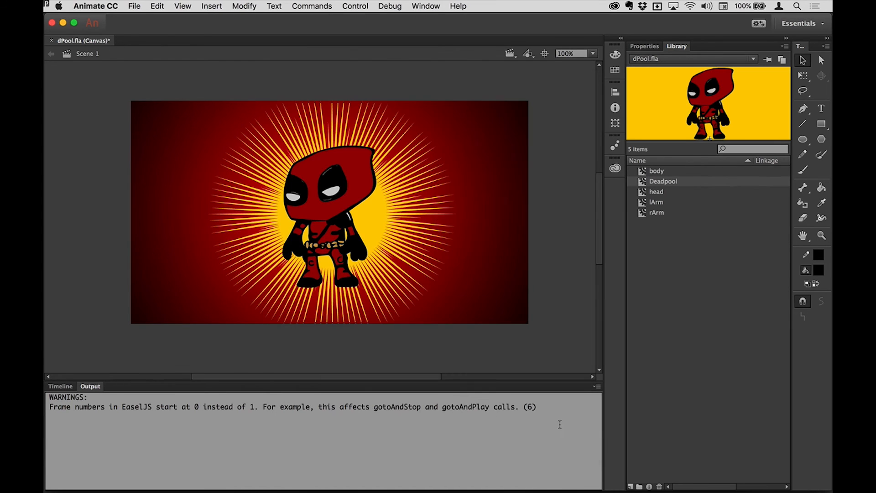
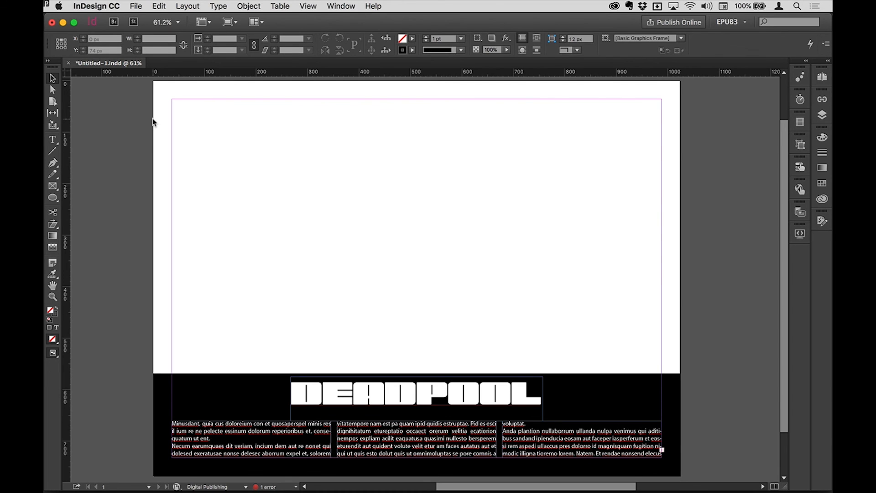
# Step: Switch to InDesign and place the OAM animation across the full page width above the black area, at 1024 × 570 px
pyautogui.press('super+d')
pyautogui.doubleClick(289, 86)
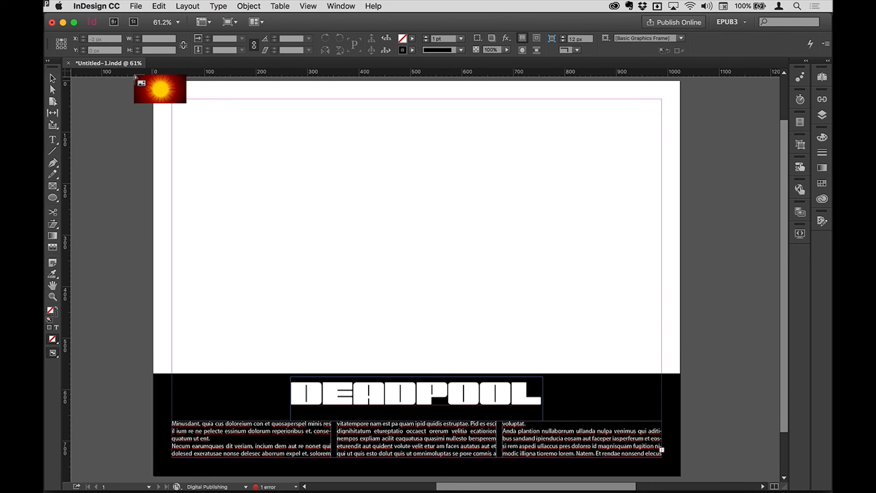
pyautogui.moveTo(153, 81); pyautogui.dragTo(666, 378)
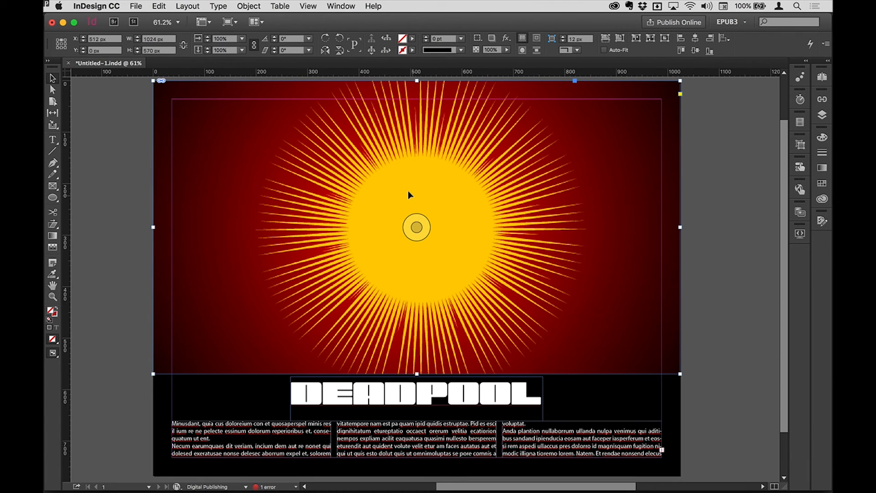
# Step: Play the page with the placed animation in the EPUB Interactivity Preview and clear the preview
pyautogui.click(801, 236)
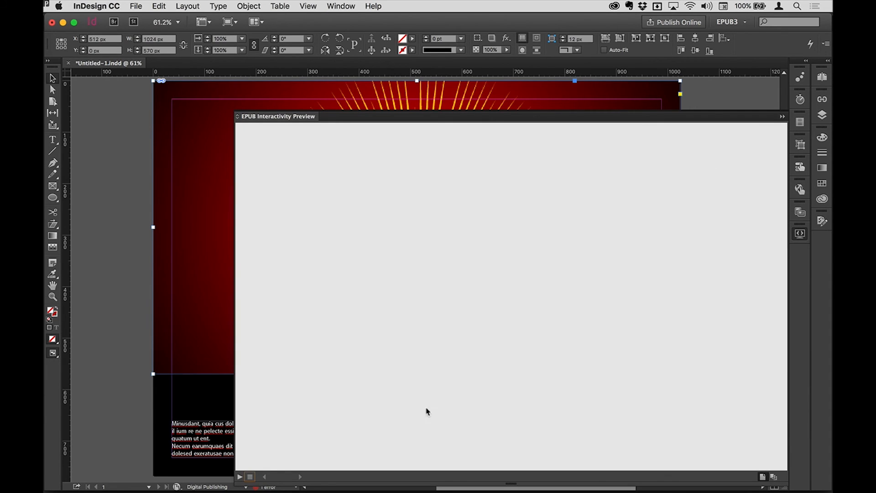
pyautogui.click(240, 478)
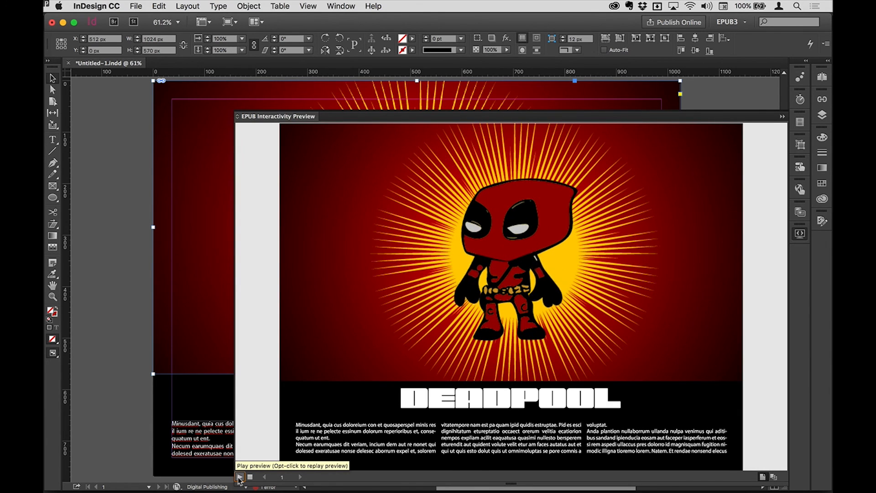
pyautogui.click(250, 477)
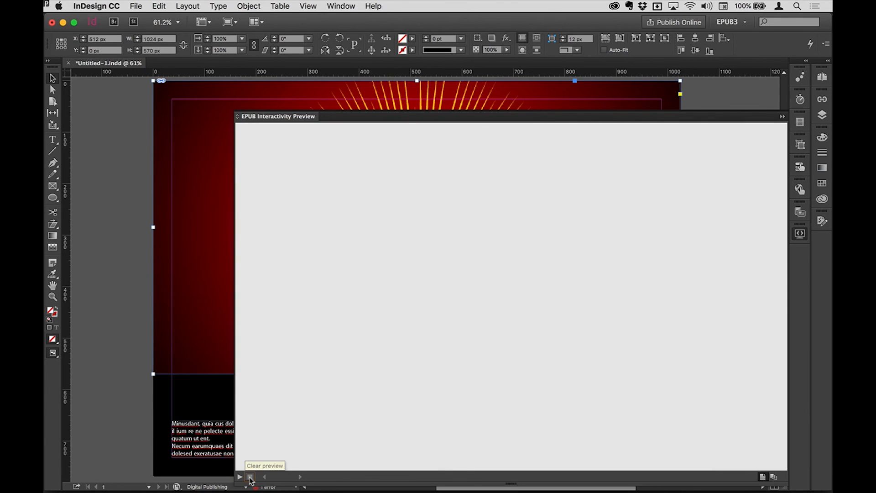
# Step: Switch back to Animate CC, insert a keyframe at frame 125 of the Deadpool layer, and open that frame's actions
pyautogui.press('super+Tab')
pyautogui.press('super+Tab')
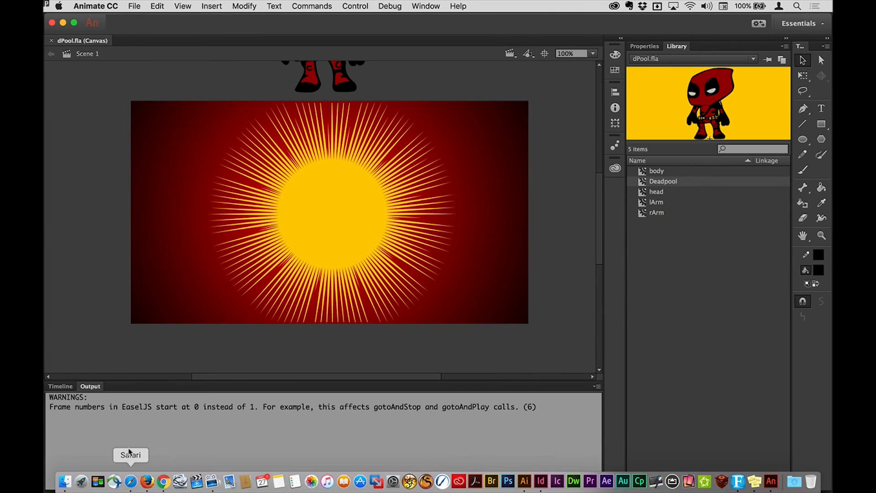
pyautogui.click(62, 387)
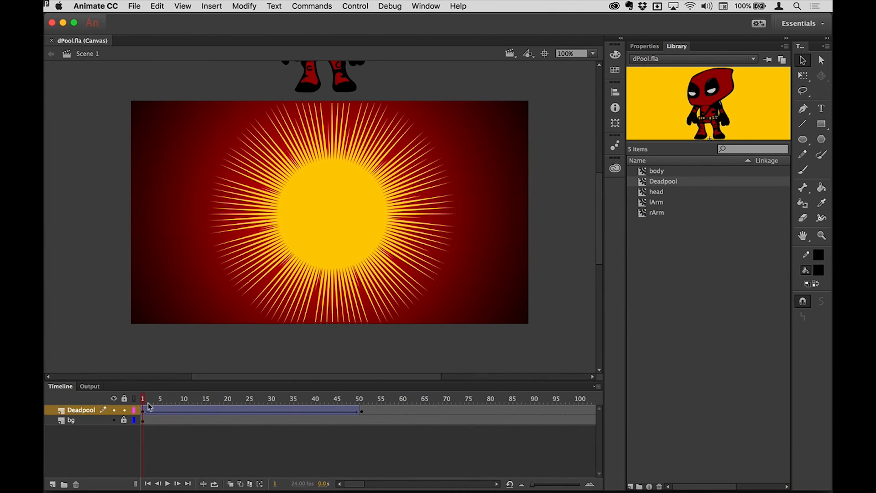
pyautogui.moveTo(143, 401); pyautogui.dragTo(379, 405)
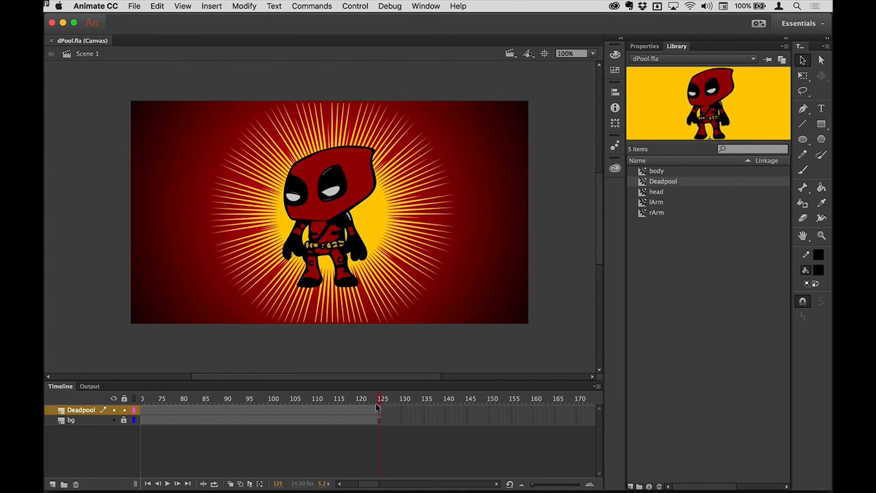
pyautogui.click(378, 410)
pyautogui.rightClick(375, 410)
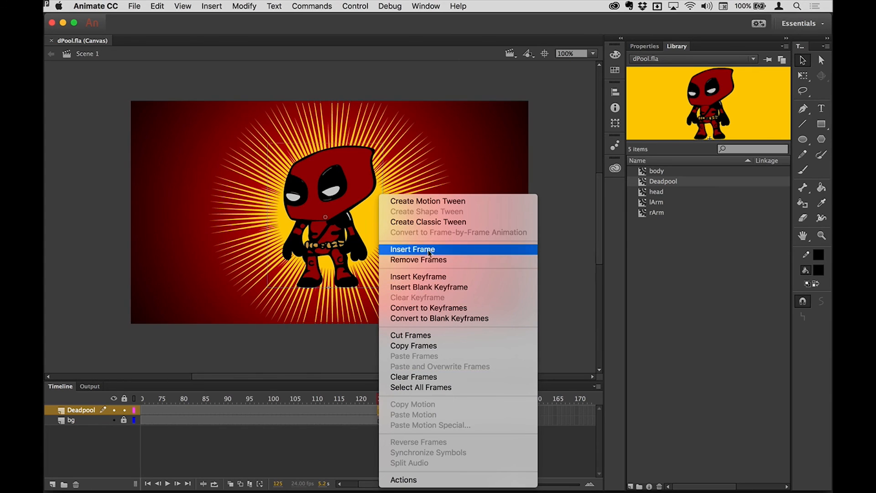
pyautogui.click(420, 277)
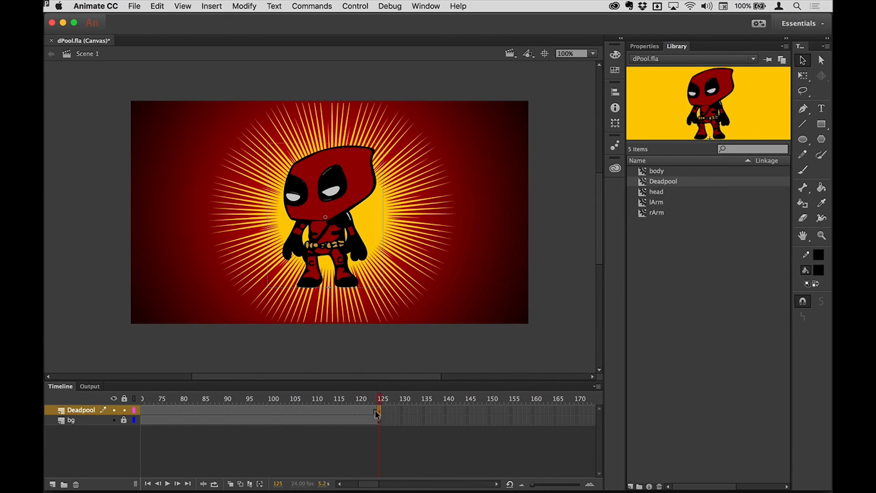
pyautogui.rightClick(375, 409)
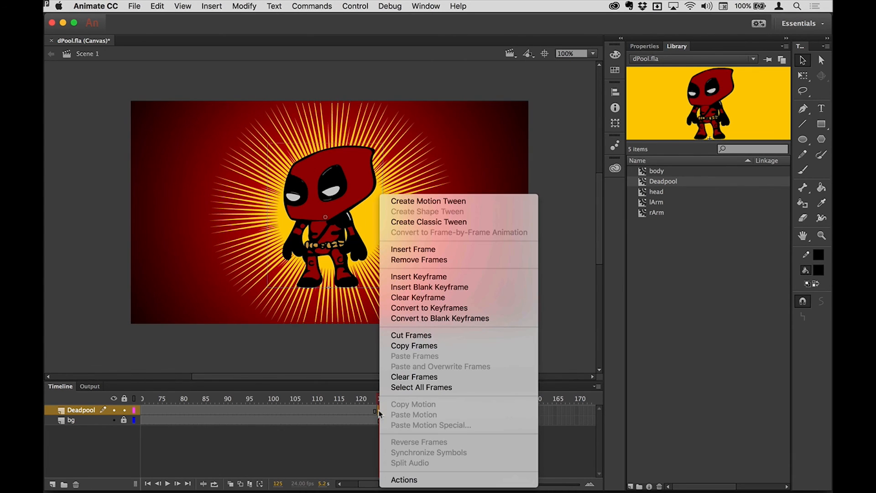
pyautogui.click(404, 480)
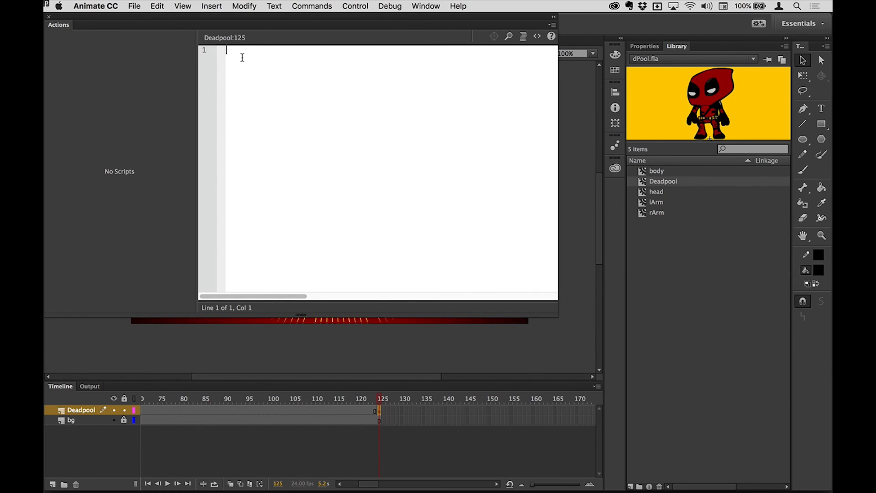
# Step: Write this.stop(); as the script of the Deadpool layer's frame 125 and delete the line again
pyautogui.write('h')
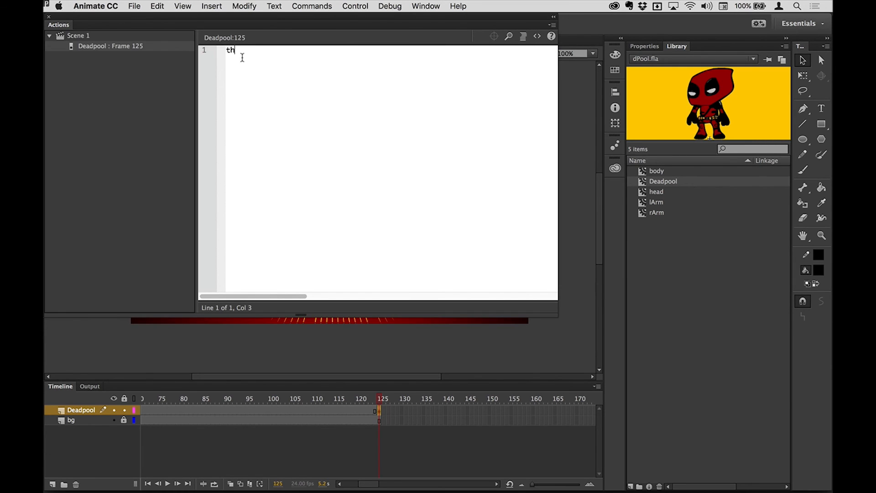
pyautogui.write('is.stop')
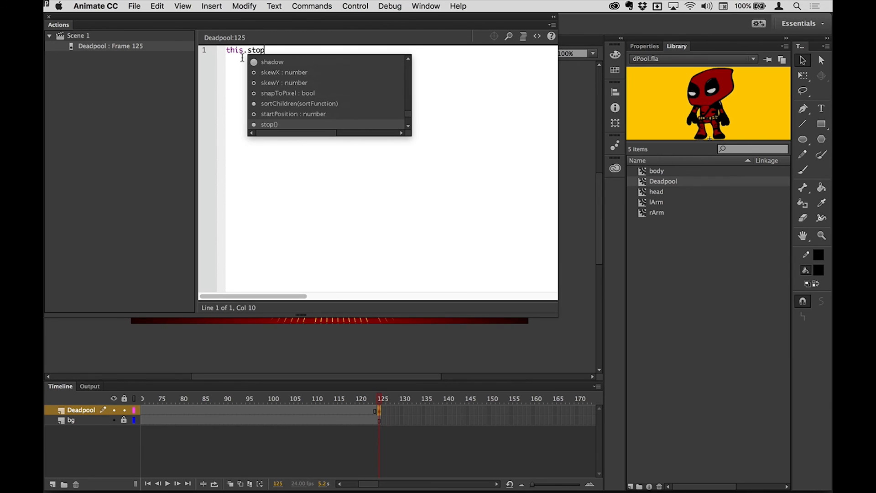
pyautogui.write('()')
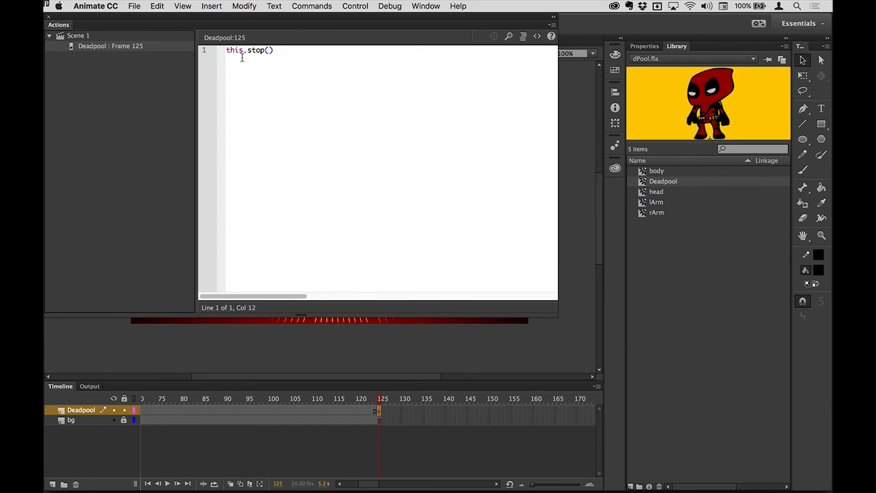
pyautogui.write(';')
pyautogui.moveTo(289, 52); pyautogui.dragTo(208, 52)
pyautogui.press('BackSpace')
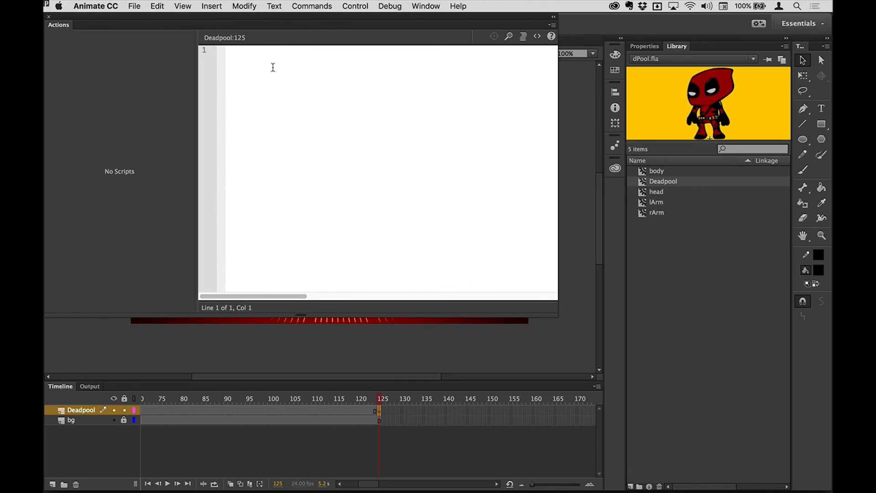
# Step: Add the HTML5 Canvas timeline navigation snippet "Stop at this Frame" to frame 125, review its code, and close the script editor
pyautogui.click(537, 38)
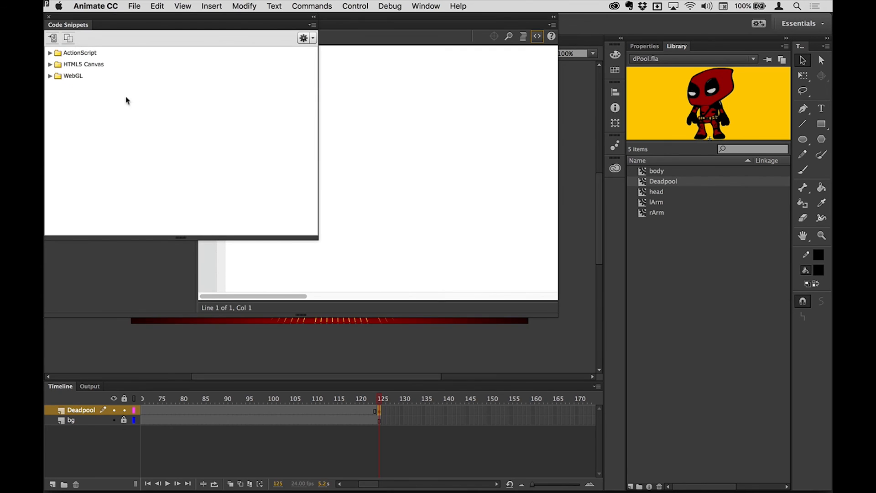
pyautogui.click(51, 64)
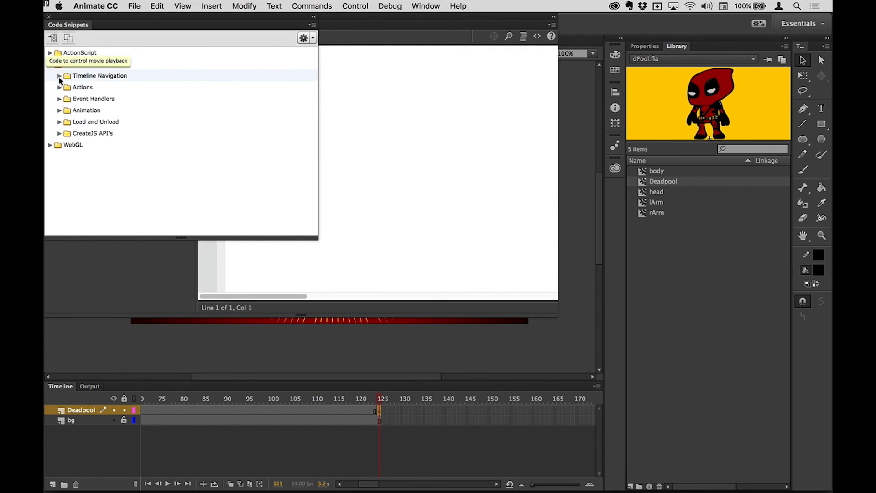
pyautogui.click(60, 76)
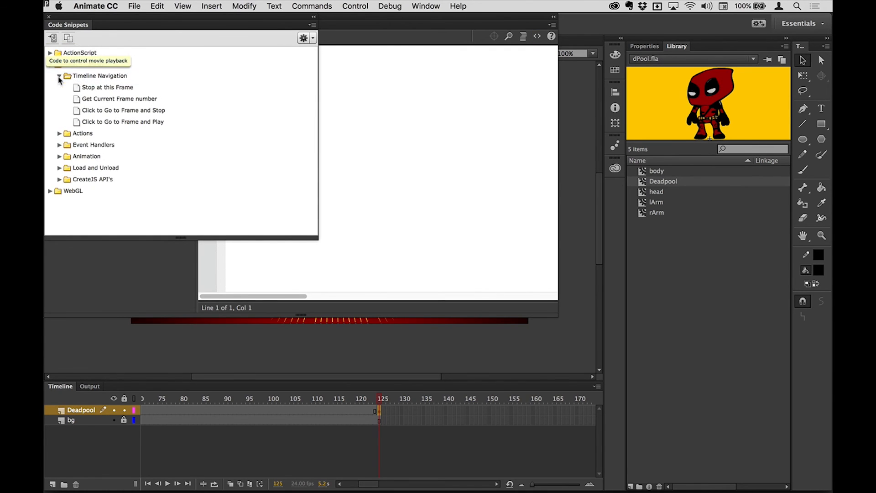
pyautogui.doubleClick(77, 90)
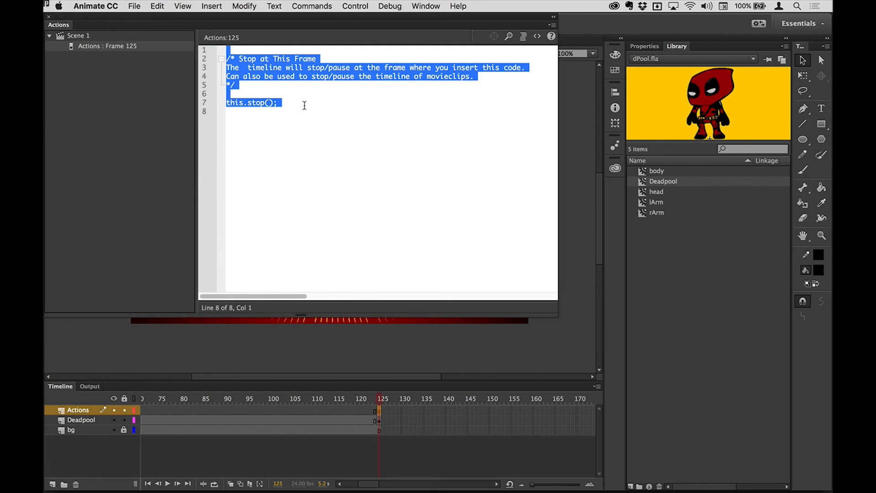
pyautogui.moveTo(304, 105); pyautogui.dragTo(225, 106)
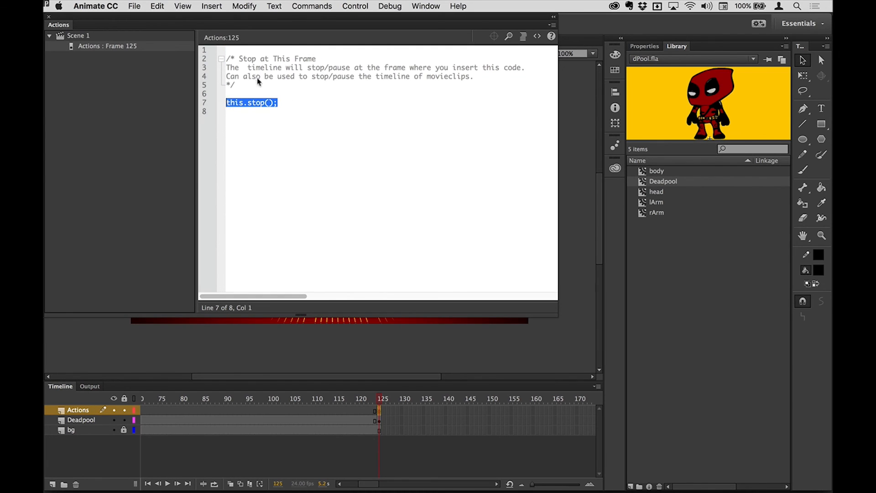
pyautogui.moveTo(259, 82); pyautogui.dragTo(227, 58)
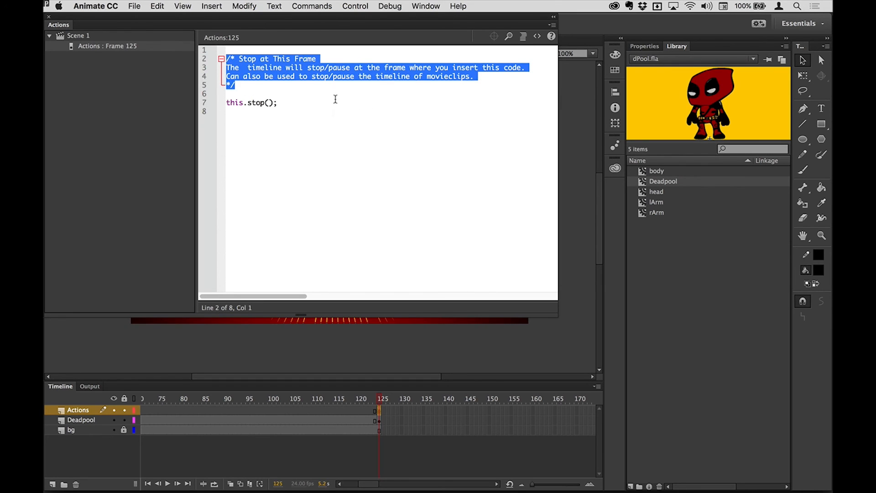
pyautogui.click(335, 98)
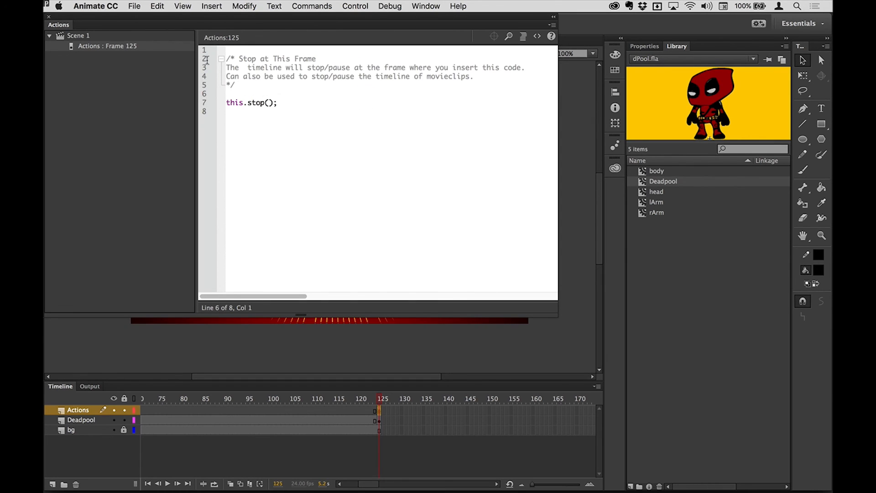
pyautogui.click(49, 20)
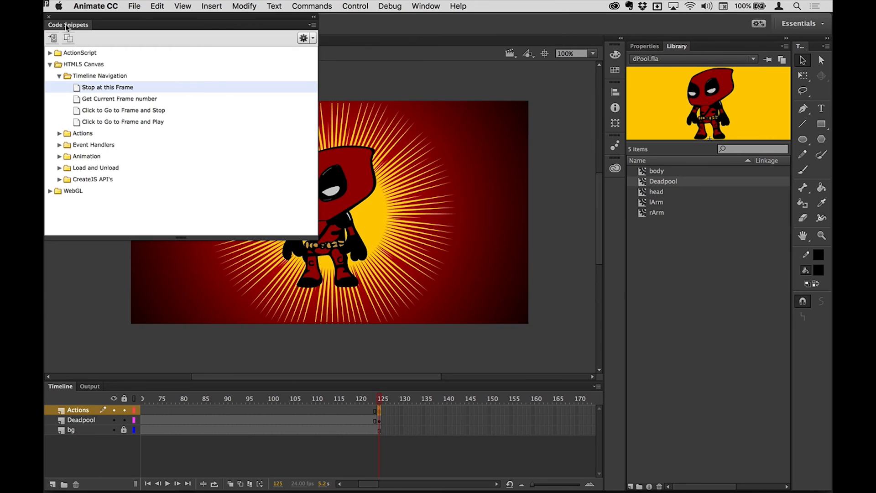
# Step: Close the code snippets, publish the animation again with the stop action, and save dPool.fla
pyautogui.click(50, 20)
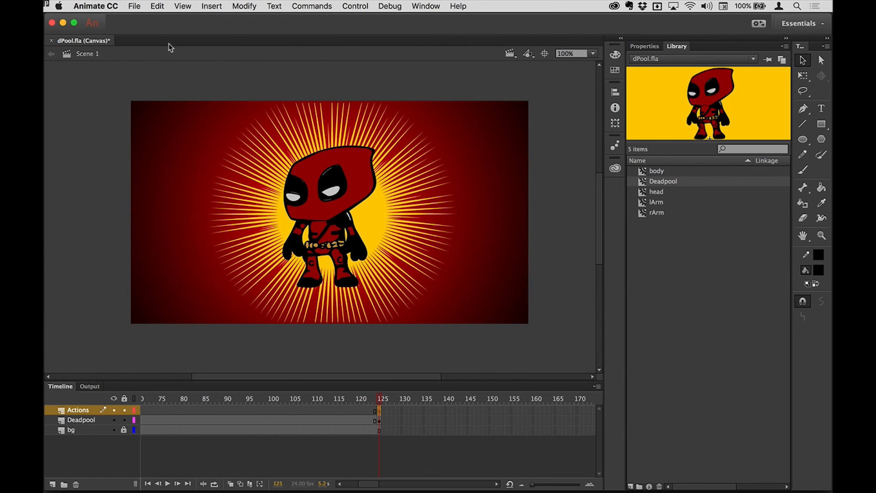
pyautogui.click(134, 6)
pyautogui.click(137, 185)
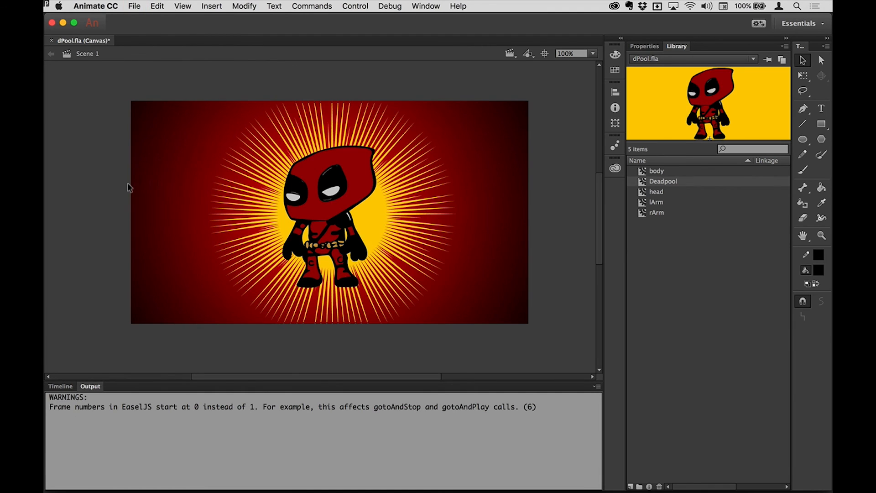
pyautogui.press('super+s')
# Step: Switch to InDesign, put away the EPUB preview, and update the modified dPool.oam link on the page
pyautogui.press('super+Tab')
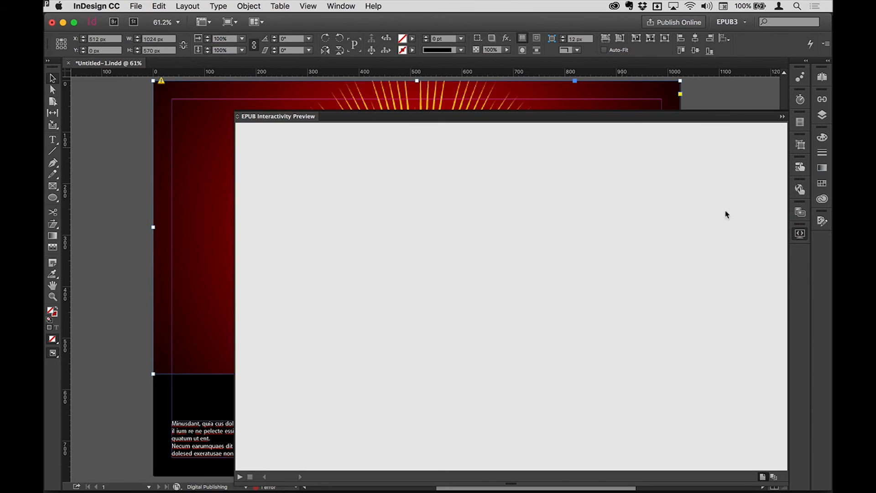
pyautogui.click(800, 233)
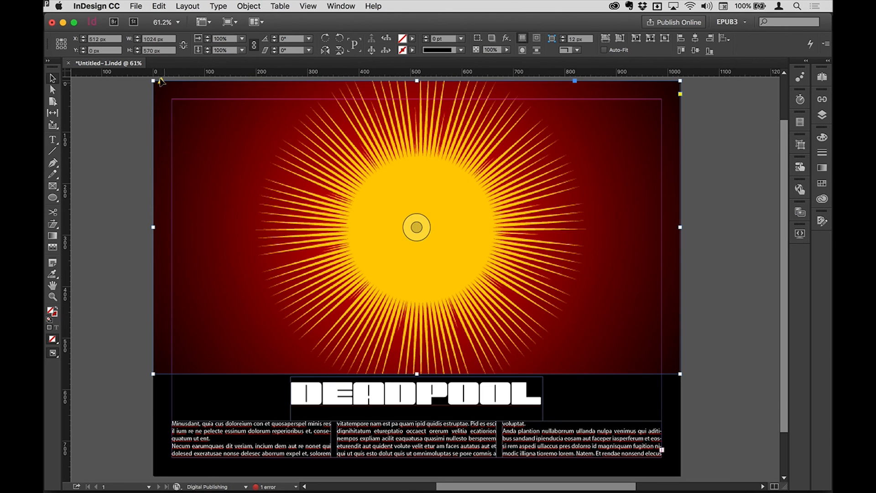
pyautogui.click(821, 99)
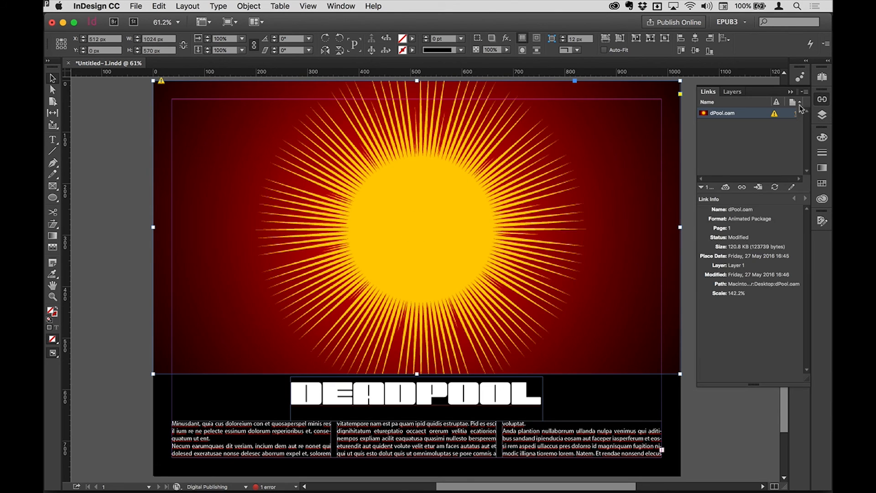
pyautogui.click(775, 187)
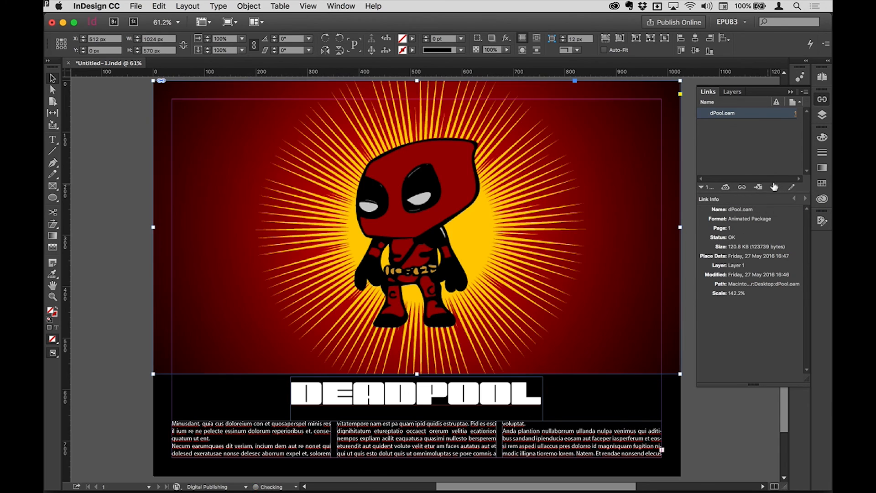
pyautogui.click(822, 99)
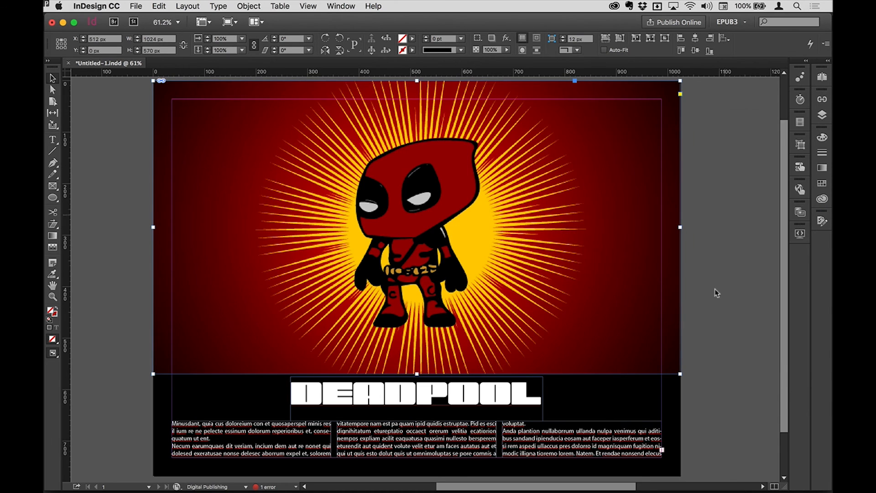
# Step: Play the page with the updated animation in the EPUB Interactivity Preview, close the preview, and deselect the animation
pyautogui.click(799, 234)
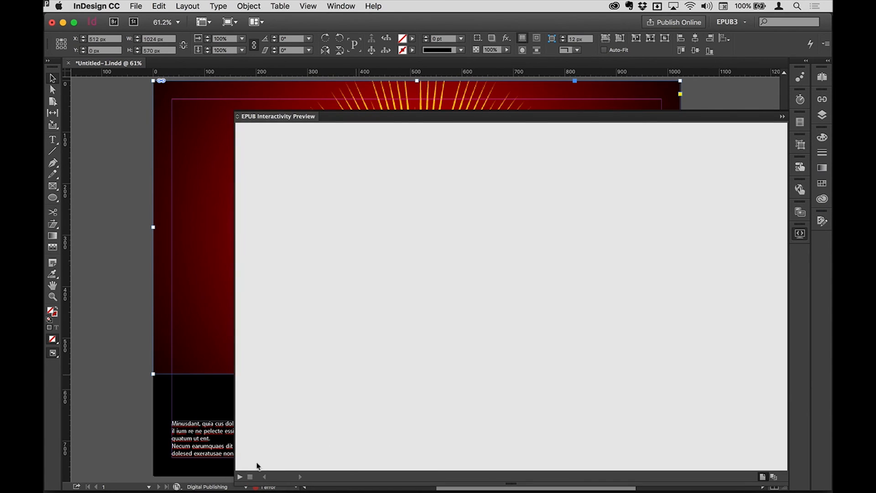
pyautogui.click(240, 477)
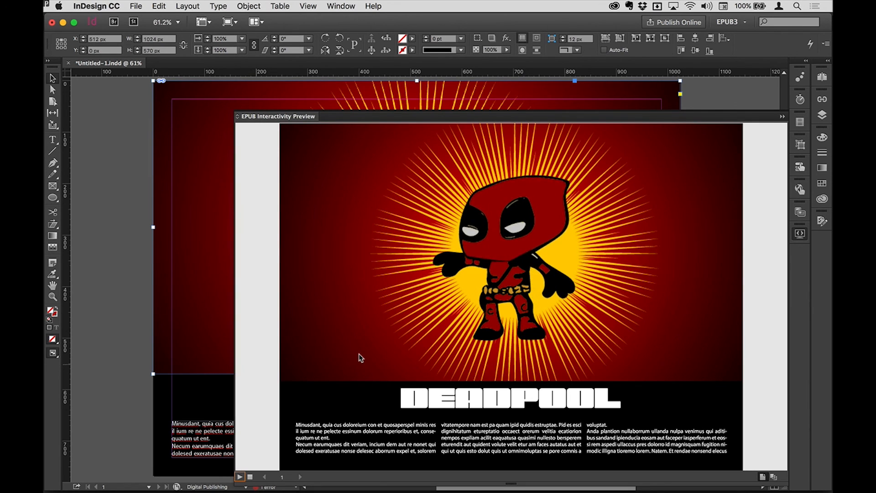
pyautogui.click(800, 234)
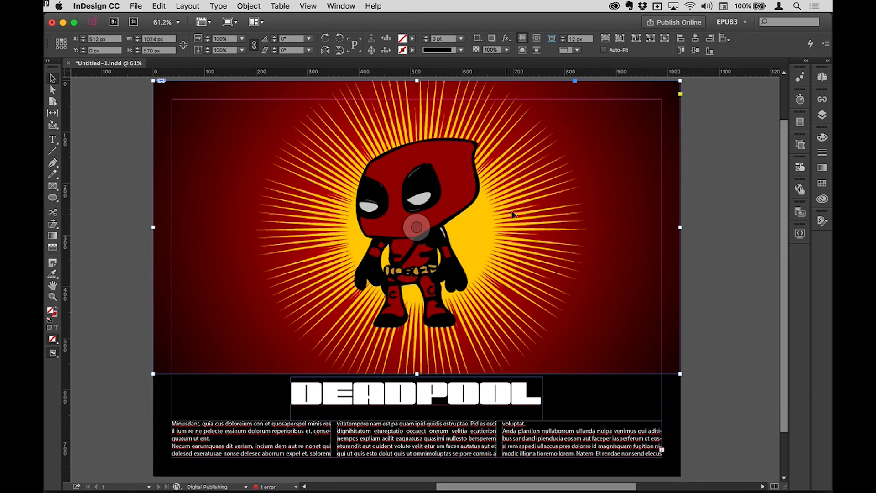
pyautogui.click(705, 192)
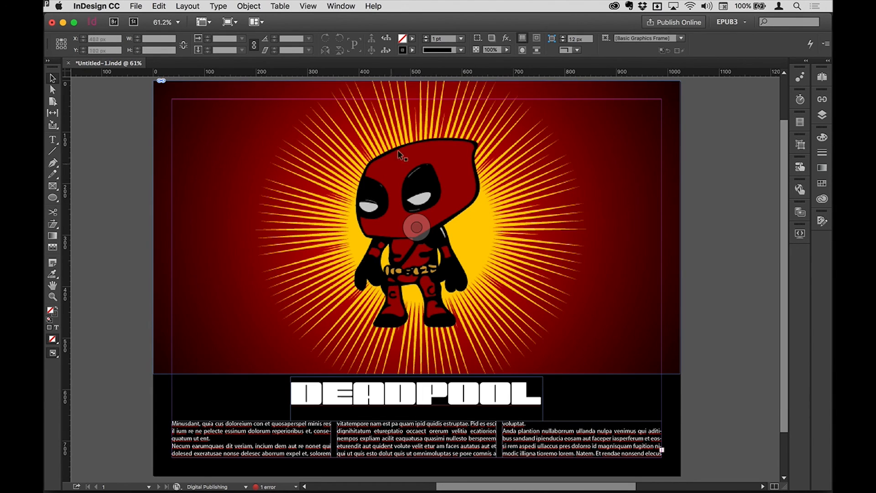